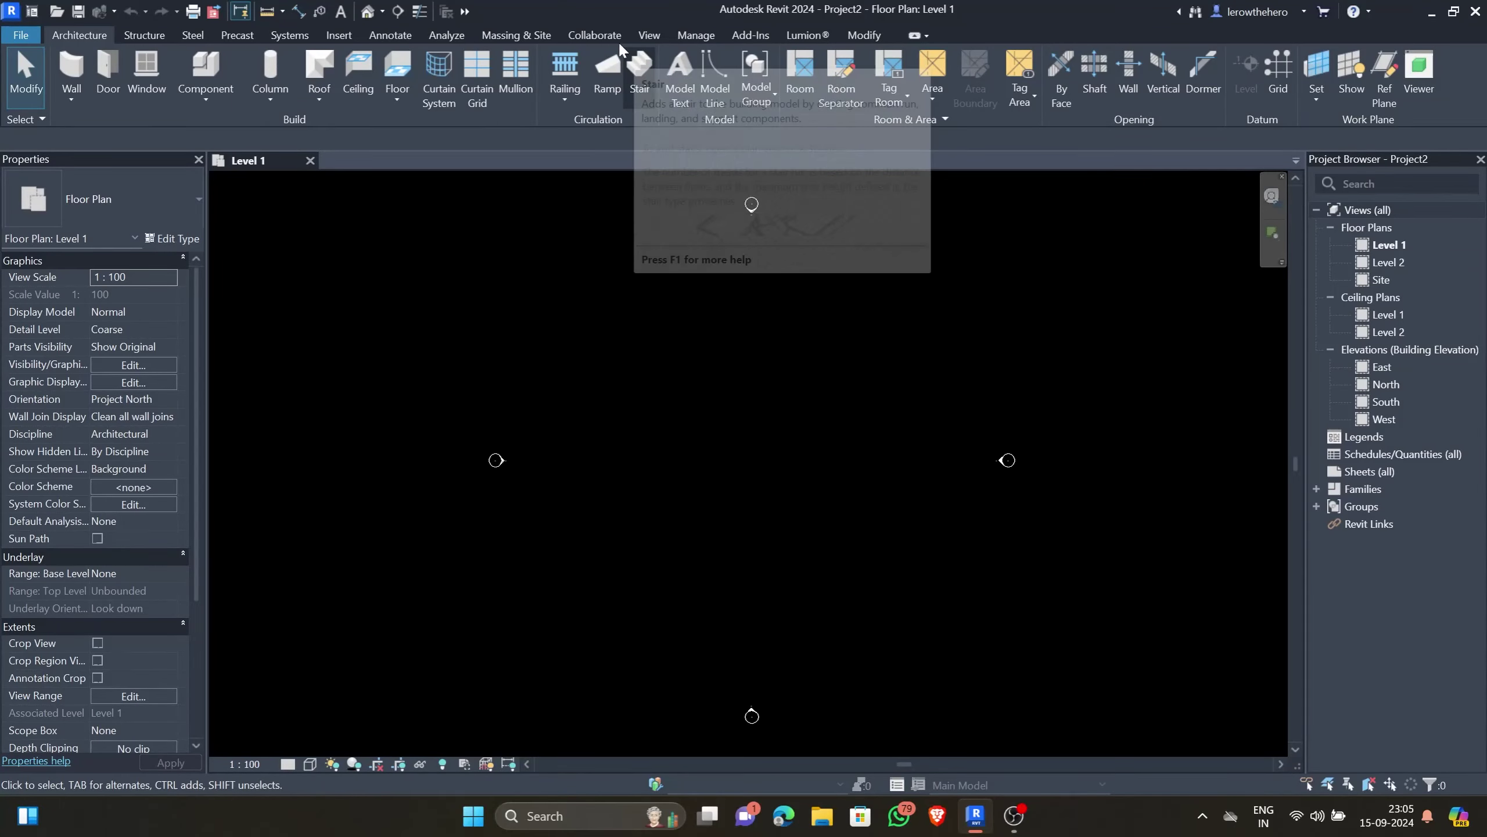
# Bring up the annotation tools on the Level 1 floor plan
pyautogui.click(391, 36)
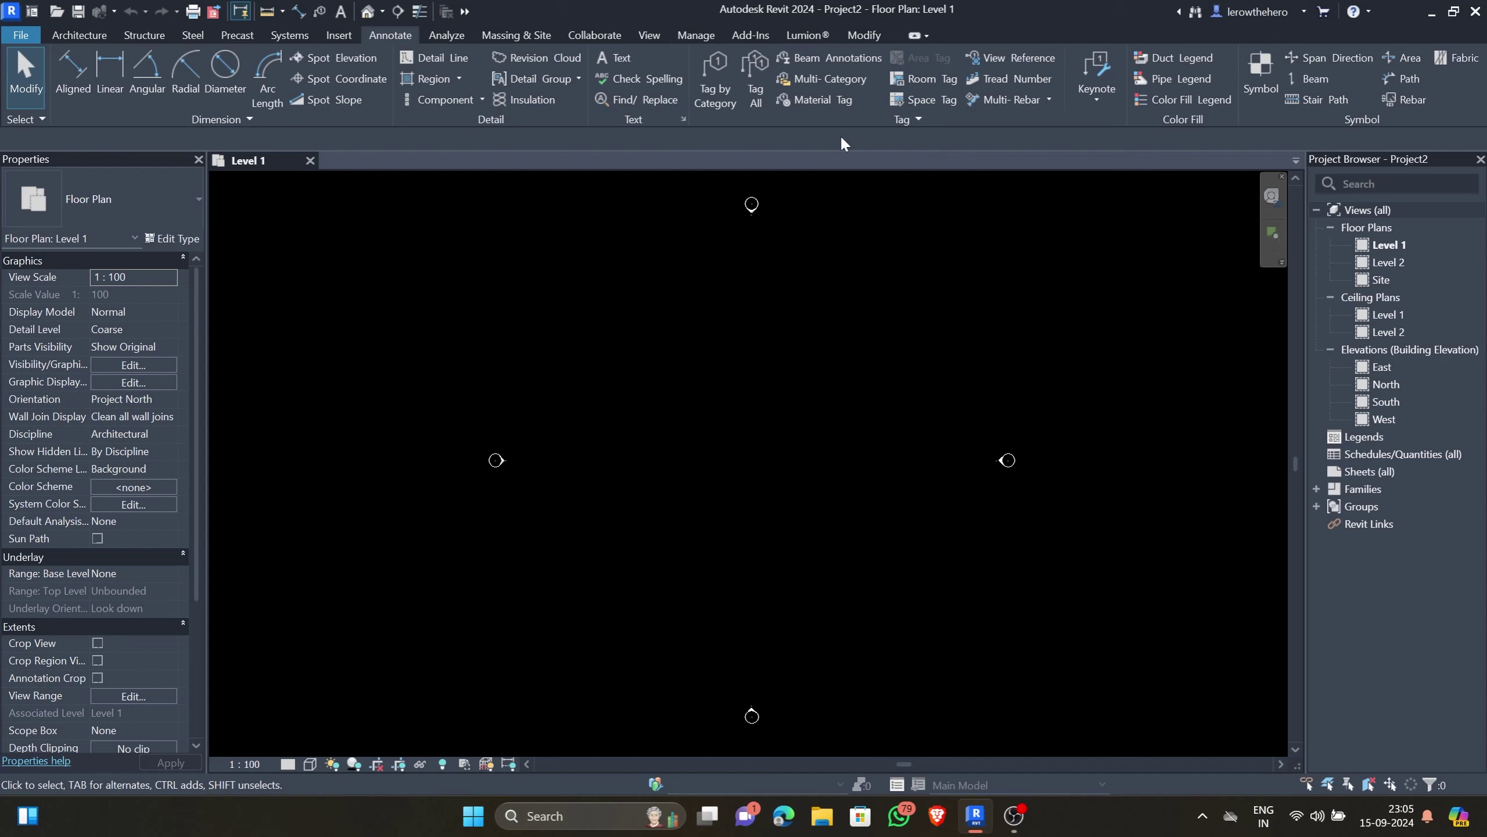
# Place M_Single-Flush doors at the top and bottom of the left wall and bottom of the right interior wall
pyautogui.press('d')
pyautogui.press('r')
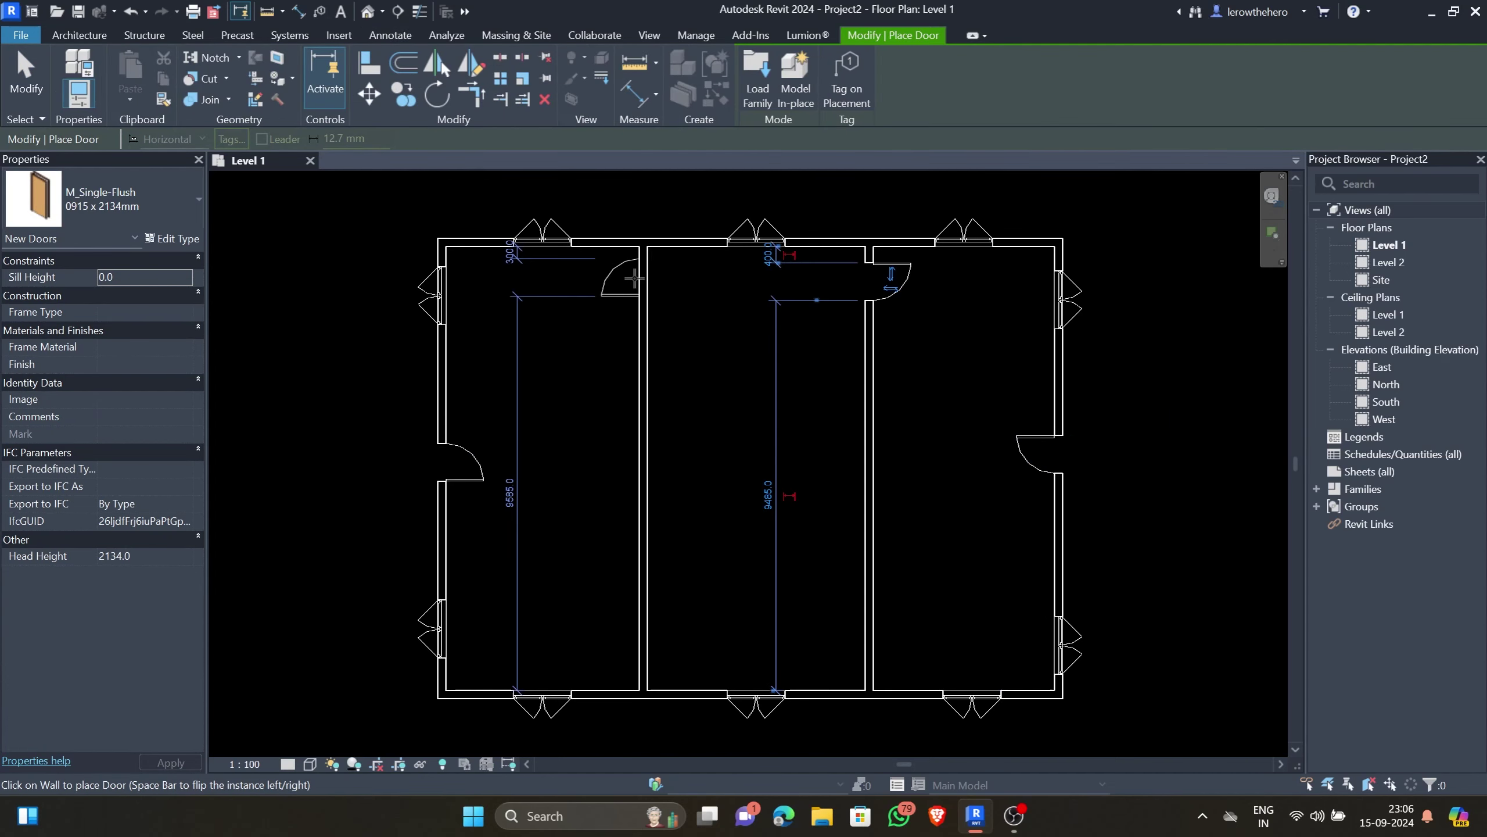
pyautogui.click(634, 279)
pyautogui.click(635, 651)
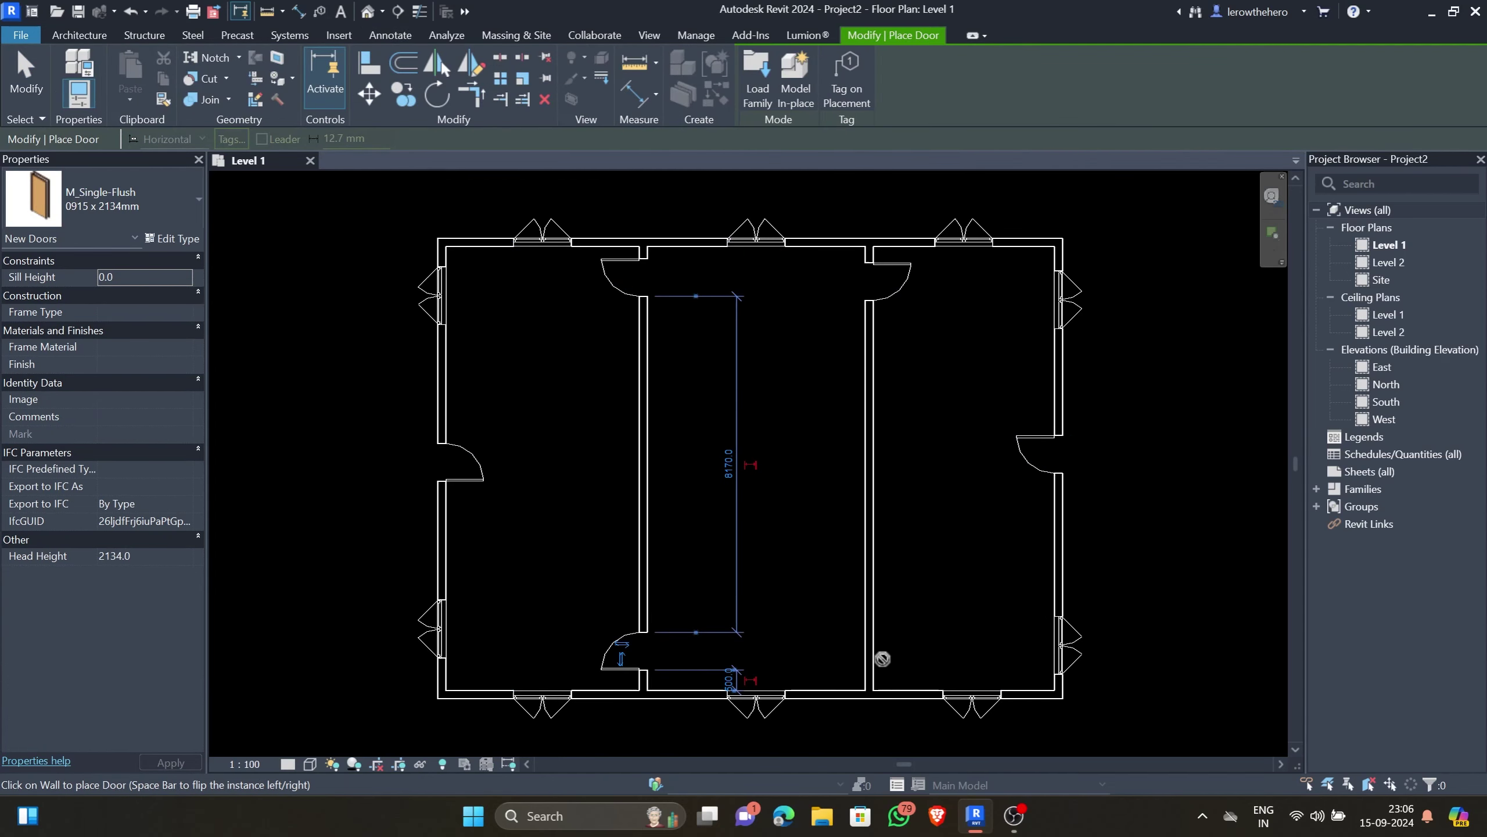
pyautogui.click(876, 656)
pyautogui.scroll(-1, 990, 585)
pyautogui.press('Escape')
pyautogui.press('Escape')
pyautogui.scroll(-2, 995, 562)
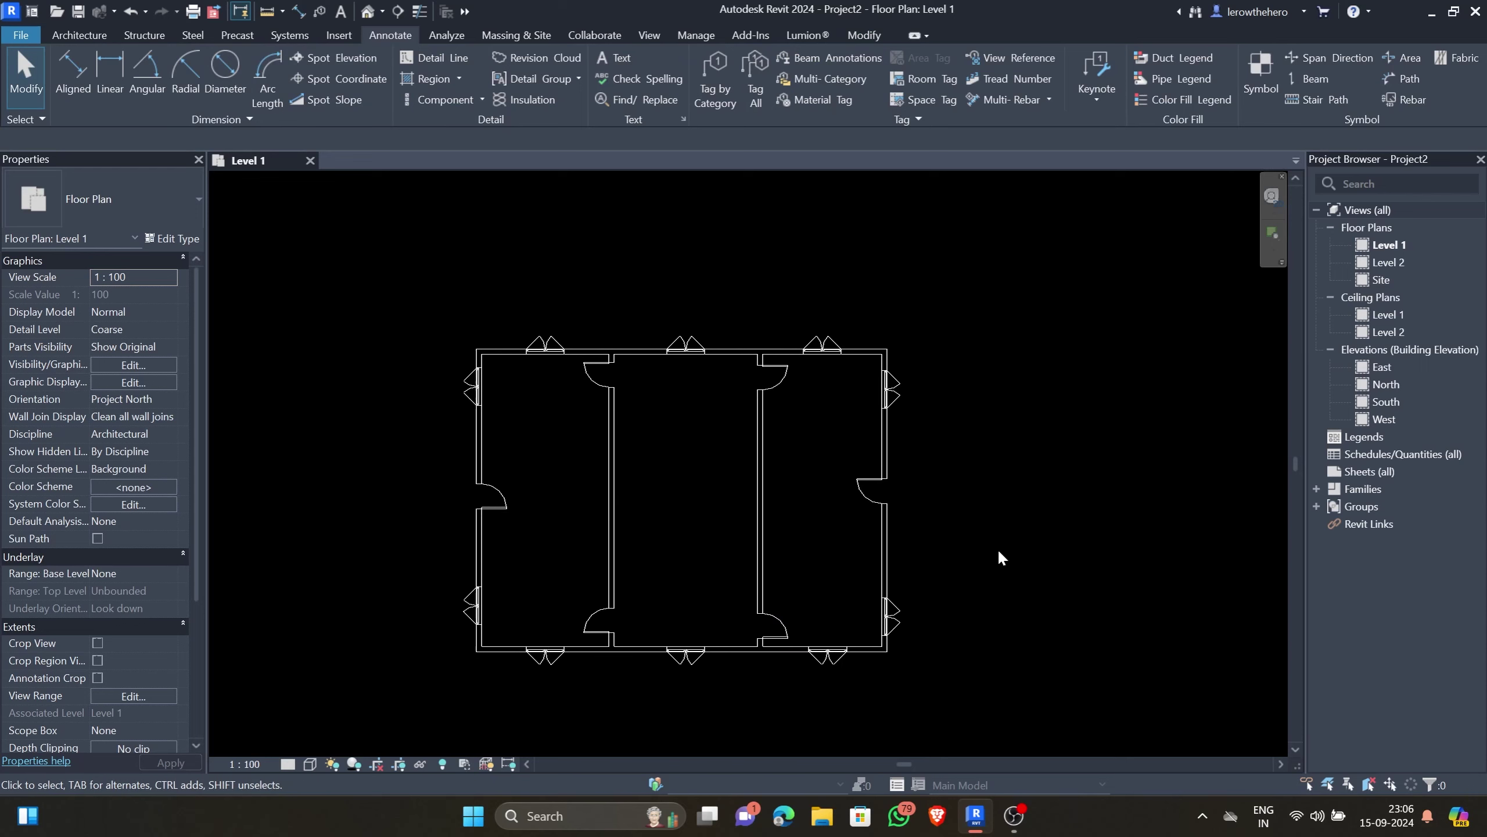
pyautogui.moveTo(1000, 553); pyautogui.dragTo(1108, 579, button='middle')
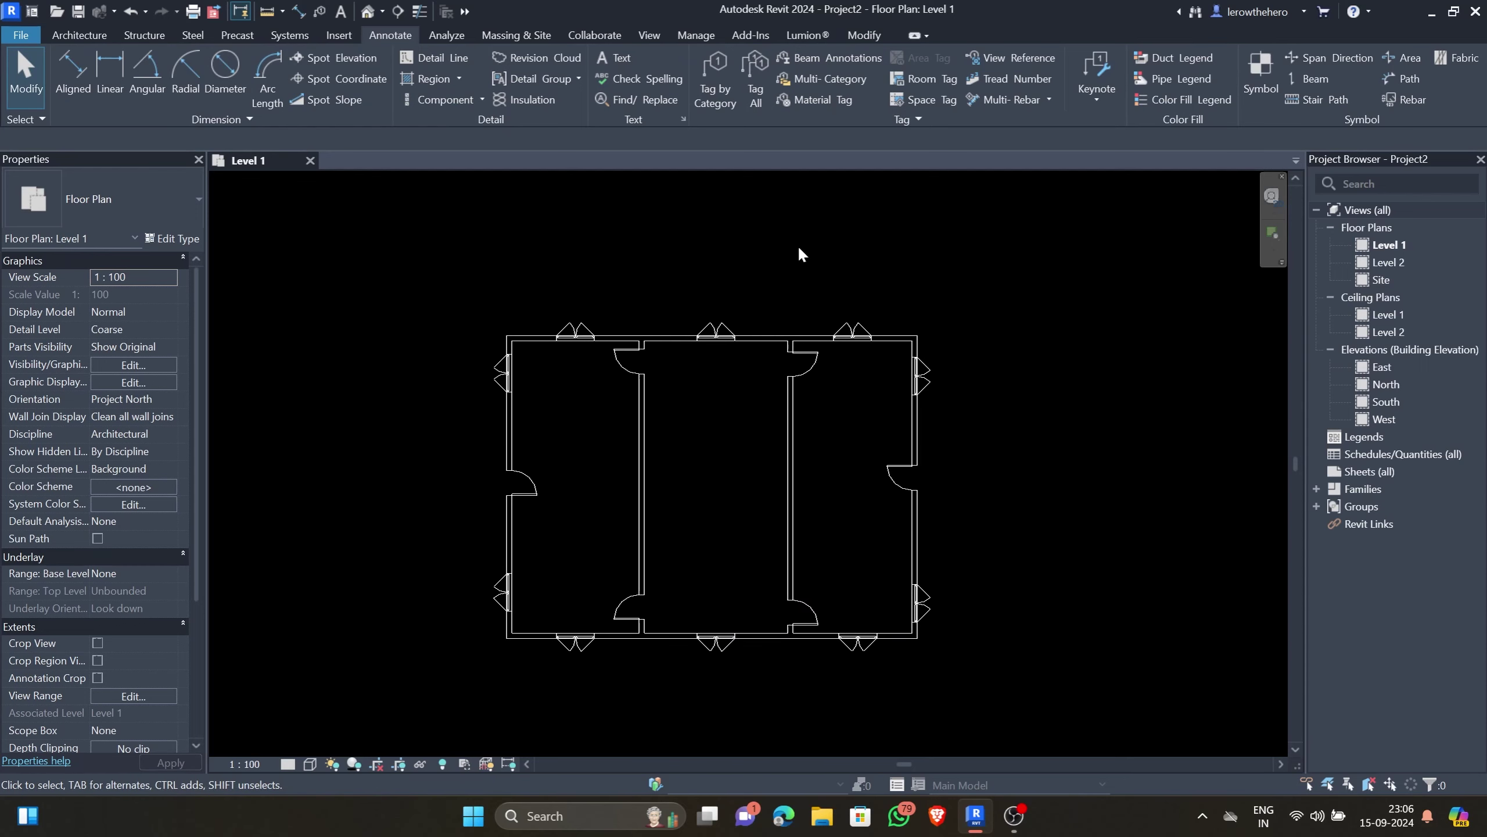
pyautogui.moveTo(699, 204); pyautogui.dragTo(731, 207, button='middle')
# Tag the left window (26), left door (1) and top wall by category
pyautogui.click(708, 99)
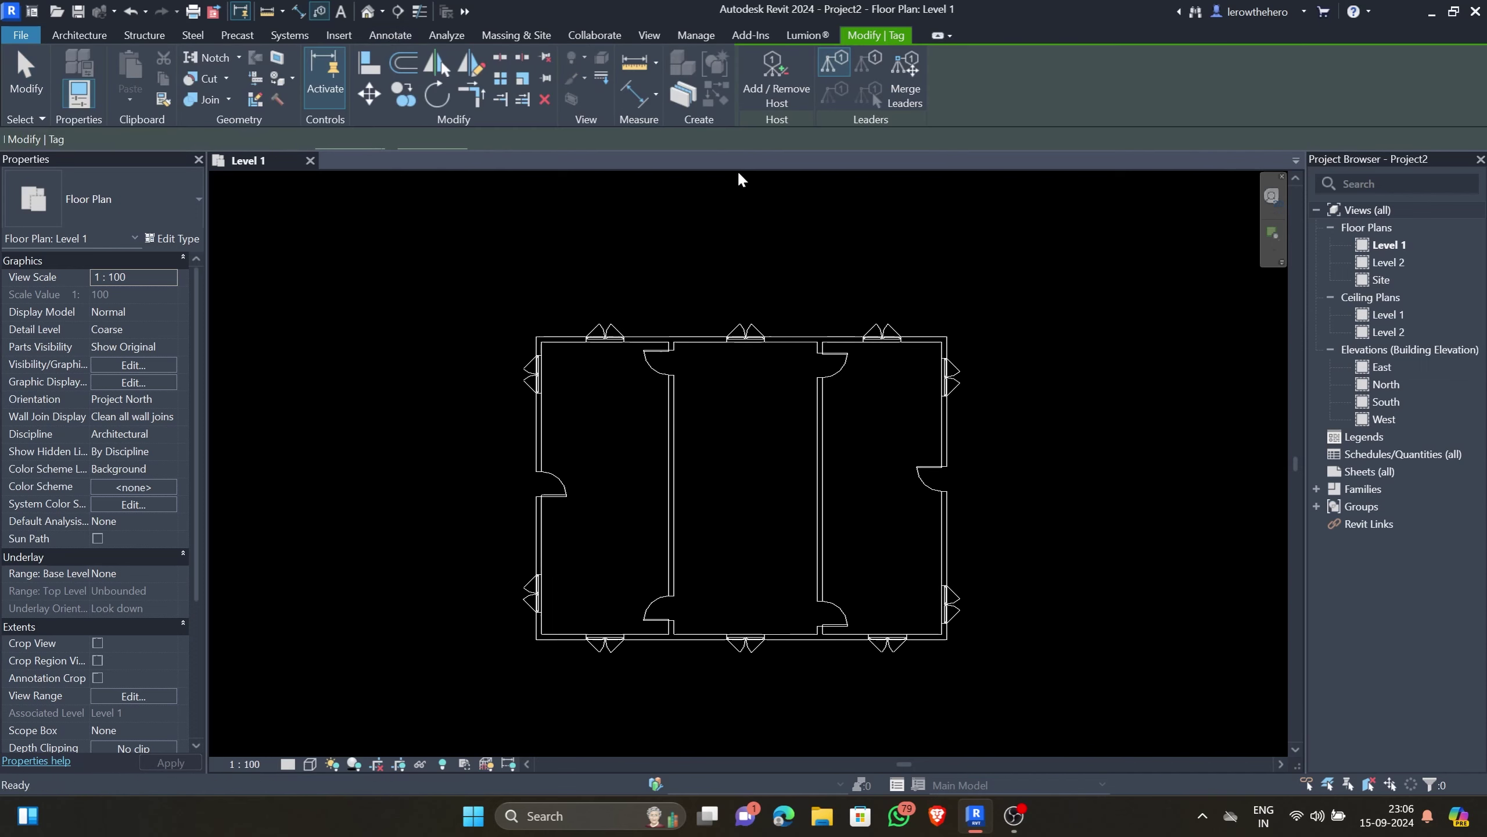
pyautogui.scroll(1, 627, 381)
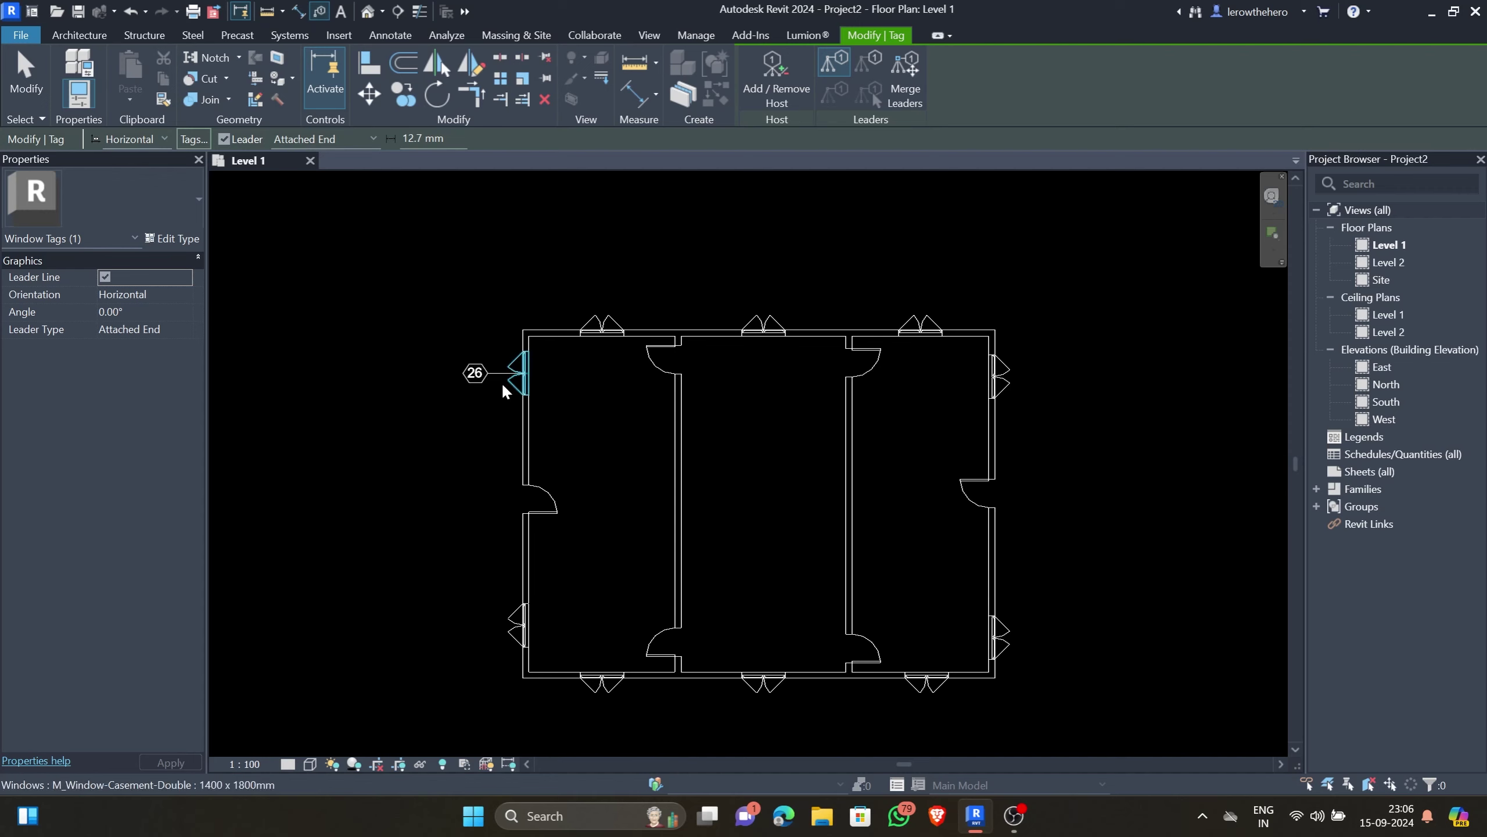
pyautogui.click(502, 381)
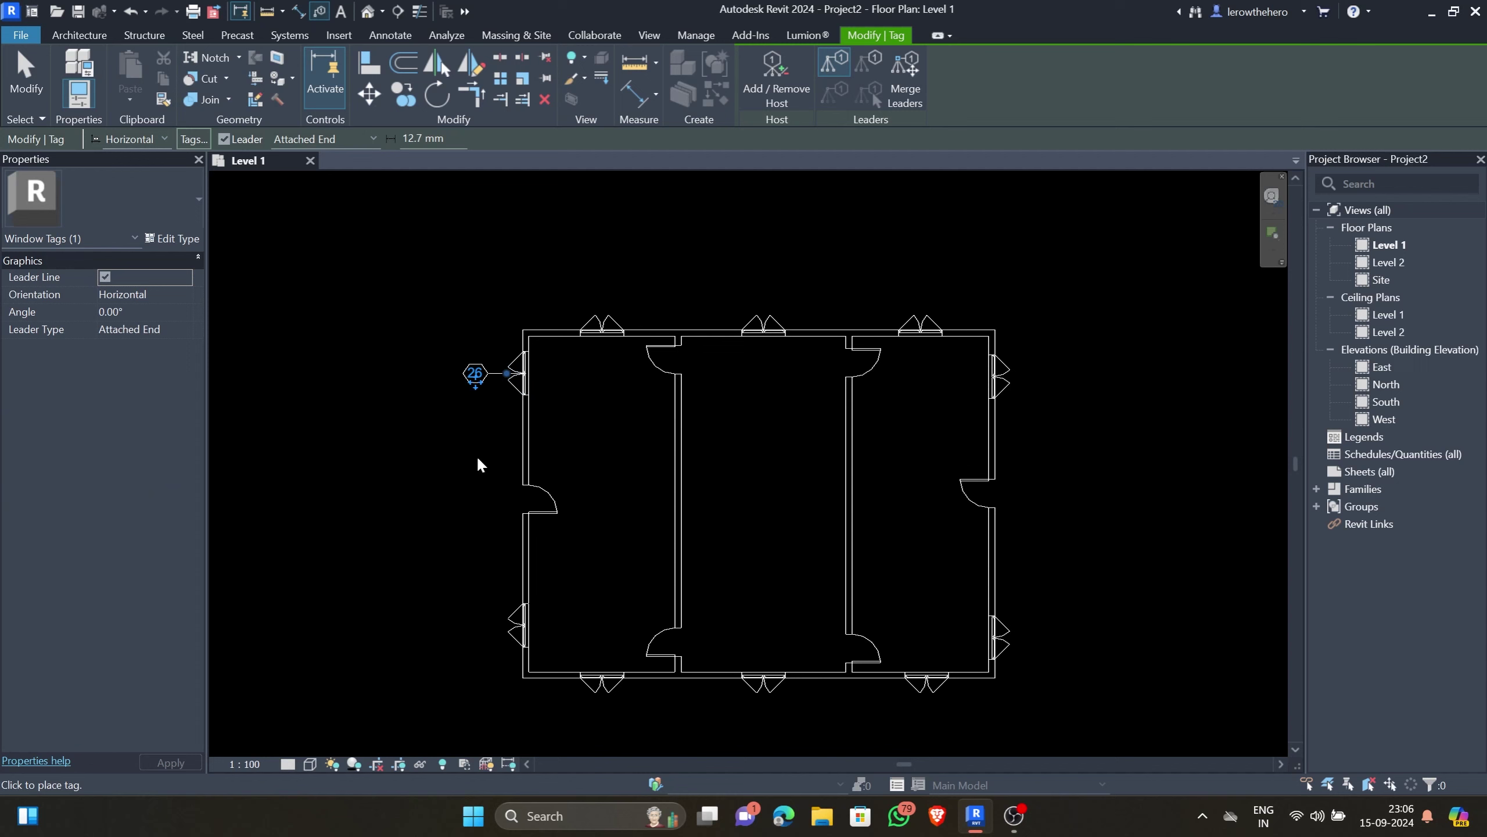
pyautogui.scroll(2, 478, 428)
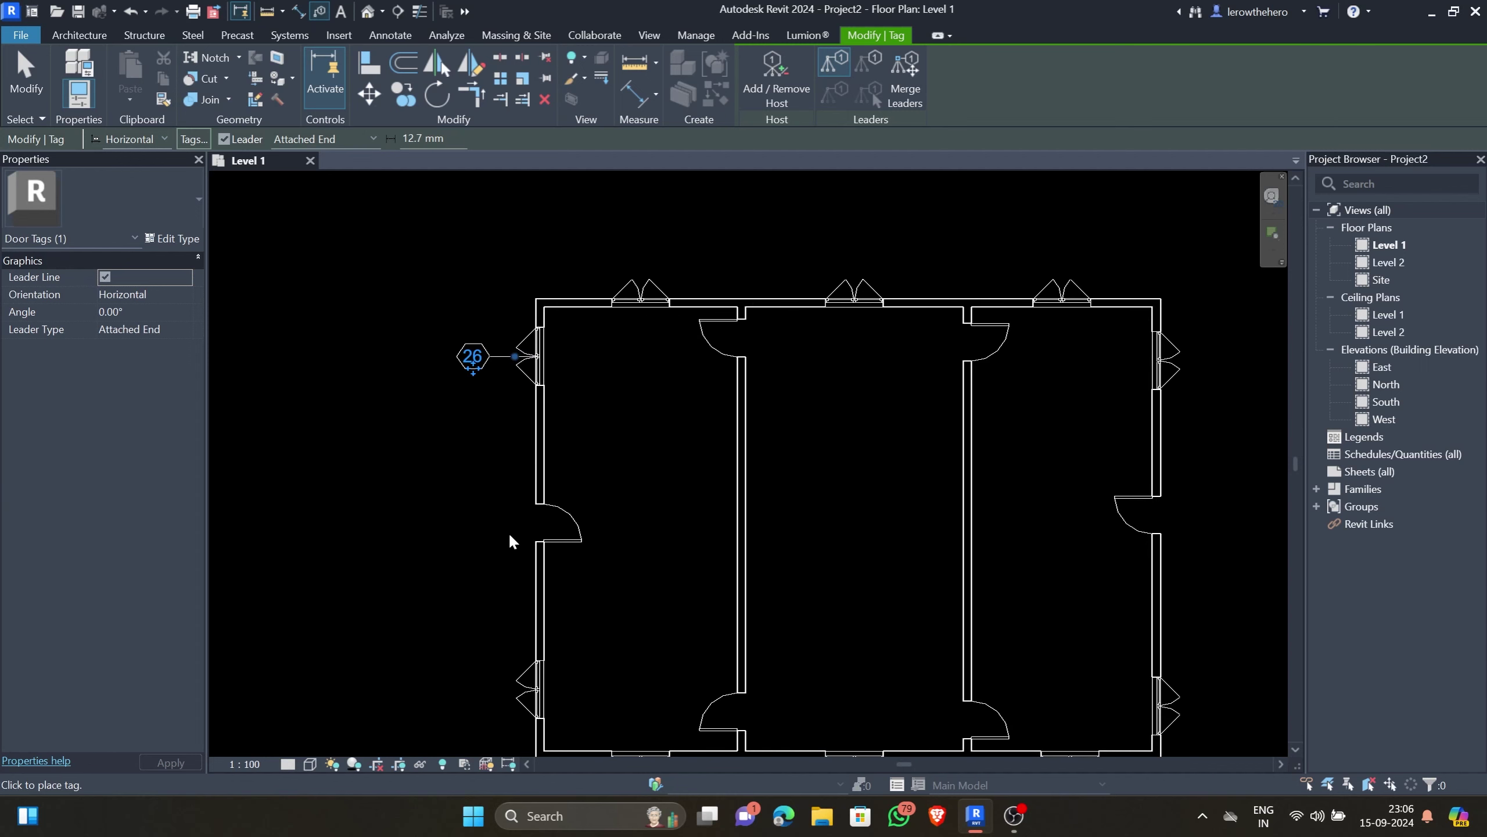
pyautogui.click(532, 520)
pyautogui.scroll(-2, 498, 434)
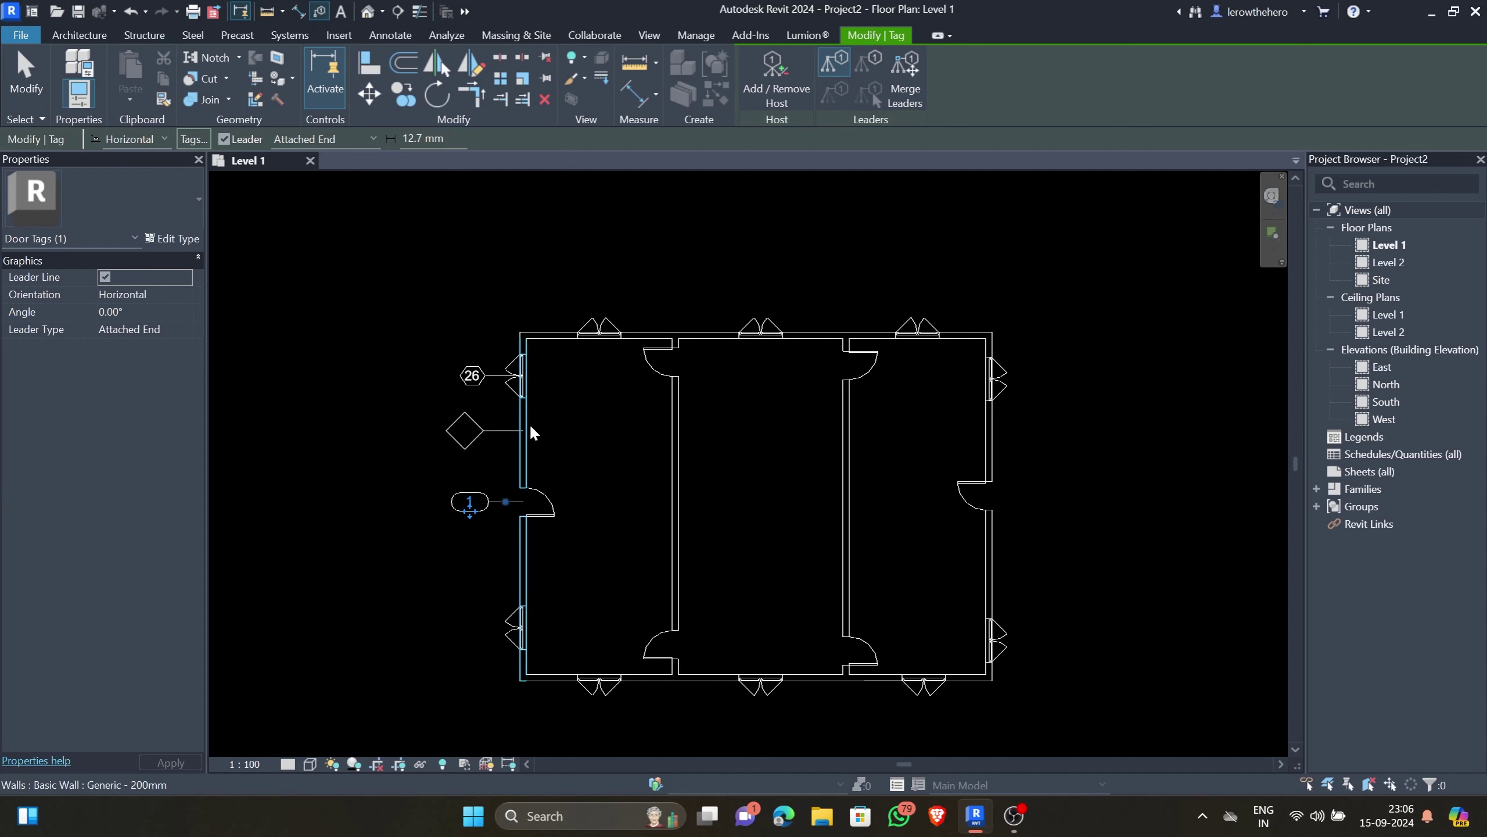
pyautogui.scroll(1, 585, 358)
pyautogui.scroll(1, 641, 298)
pyautogui.click(675, 341)
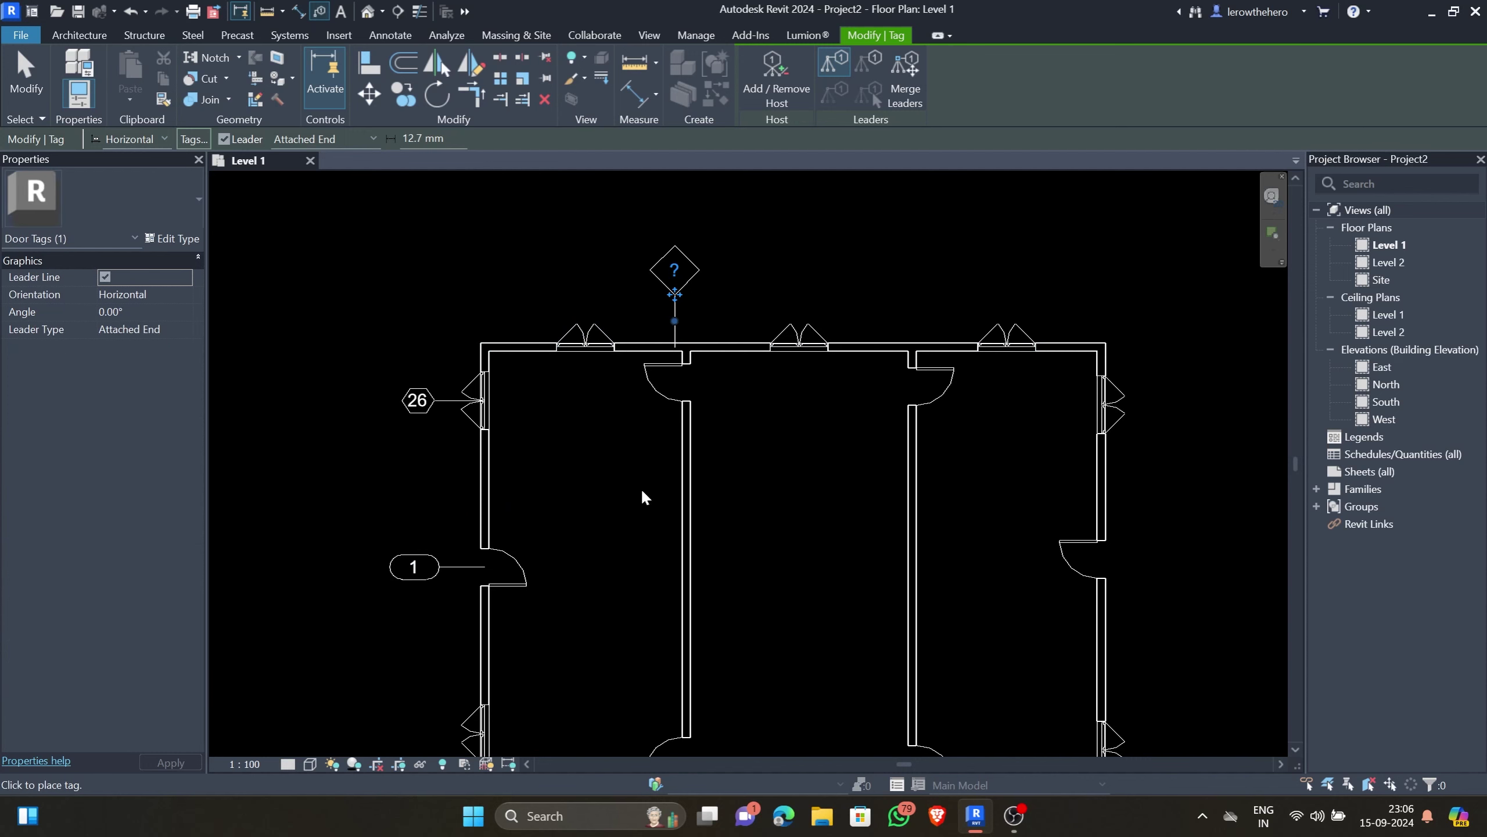
pyautogui.scroll(2, 641, 488)
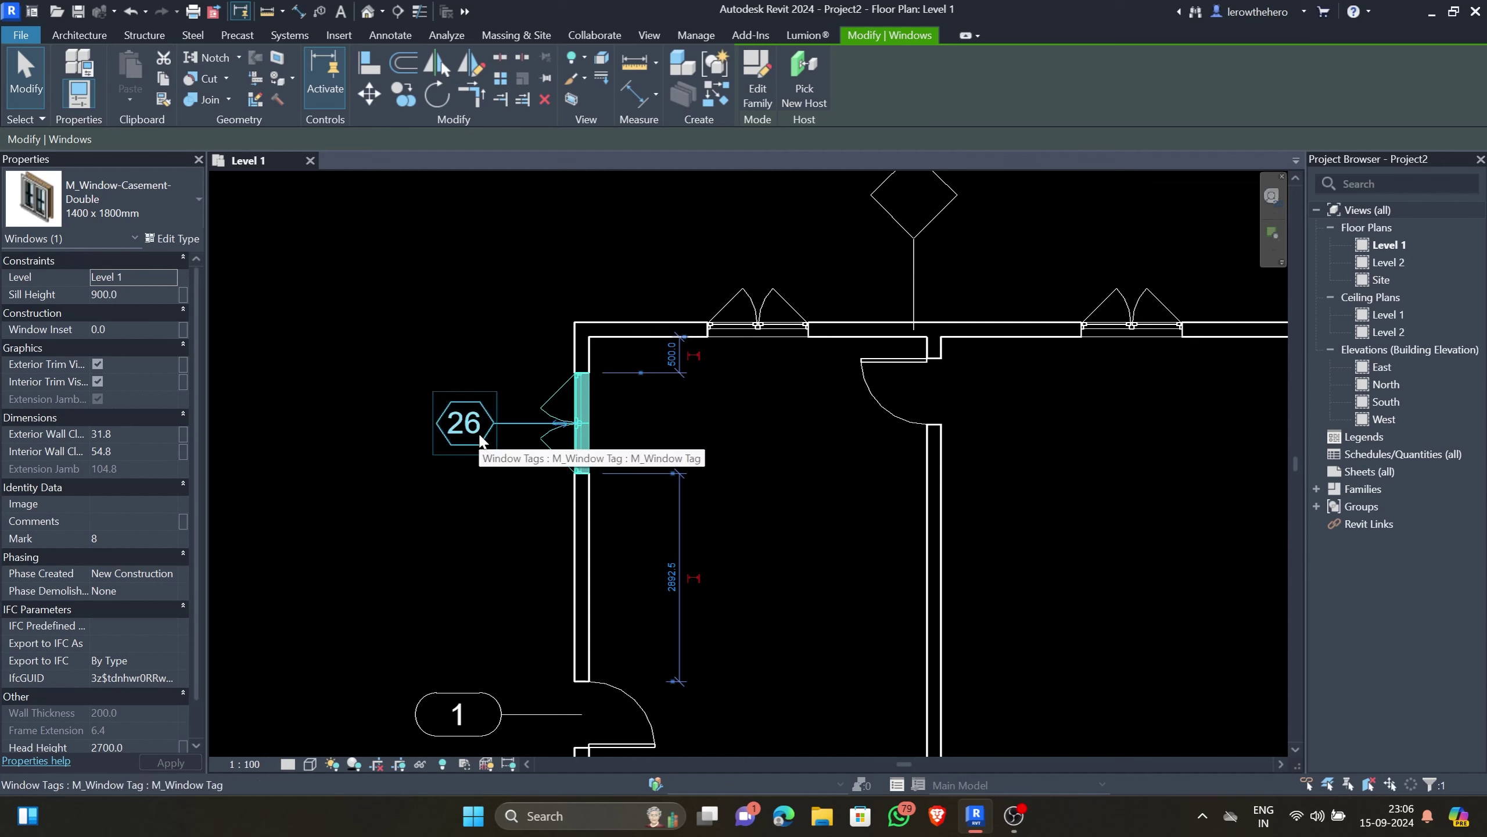
# Open window tag 26's family and its label parameters for editing
pyautogui.click(514, 556)
pyautogui.click(512, 420)
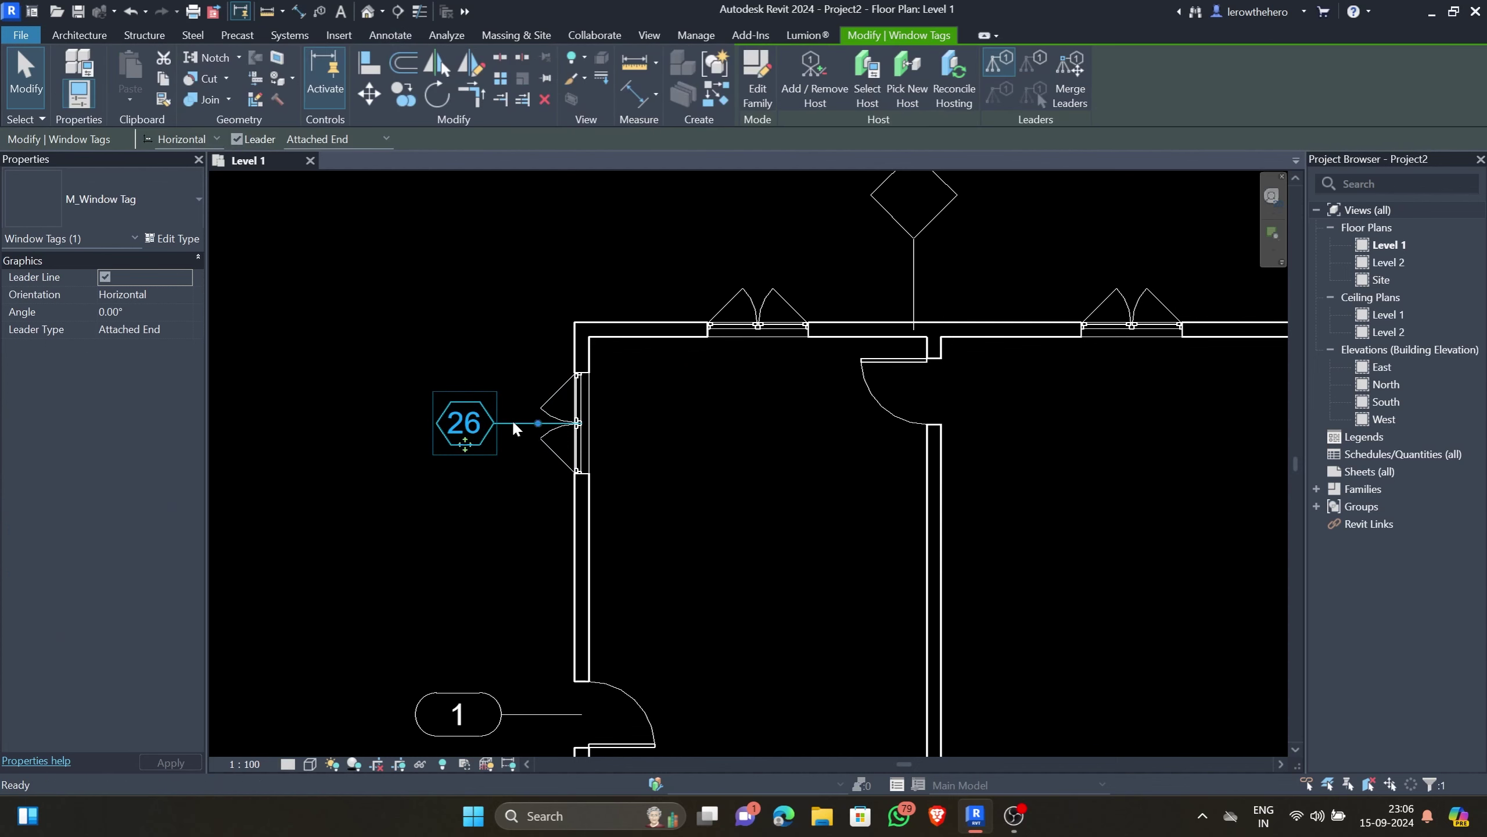
pyautogui.doubleClick(514, 426)
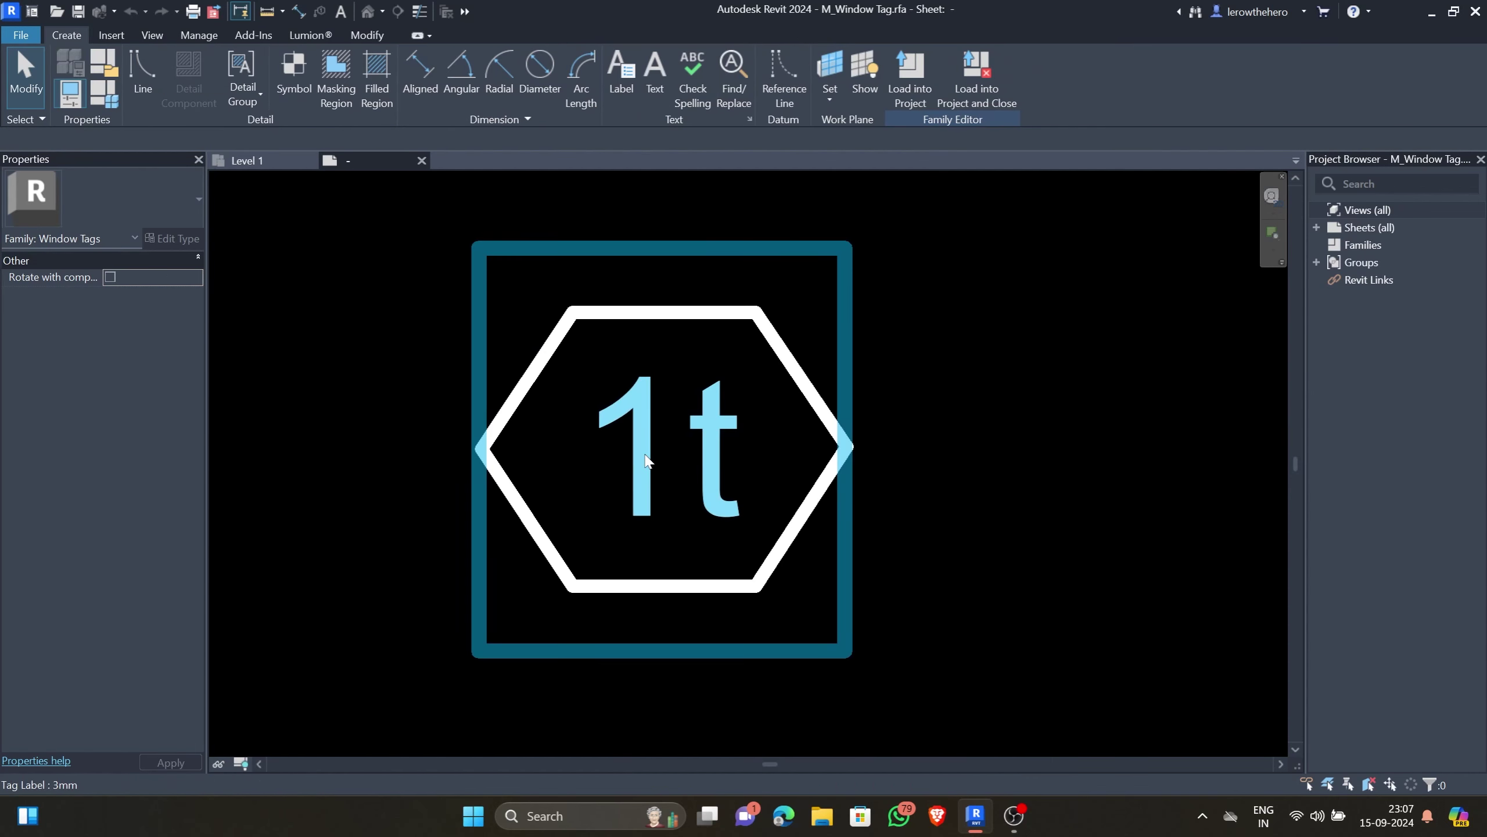
pyautogui.click(692, 464)
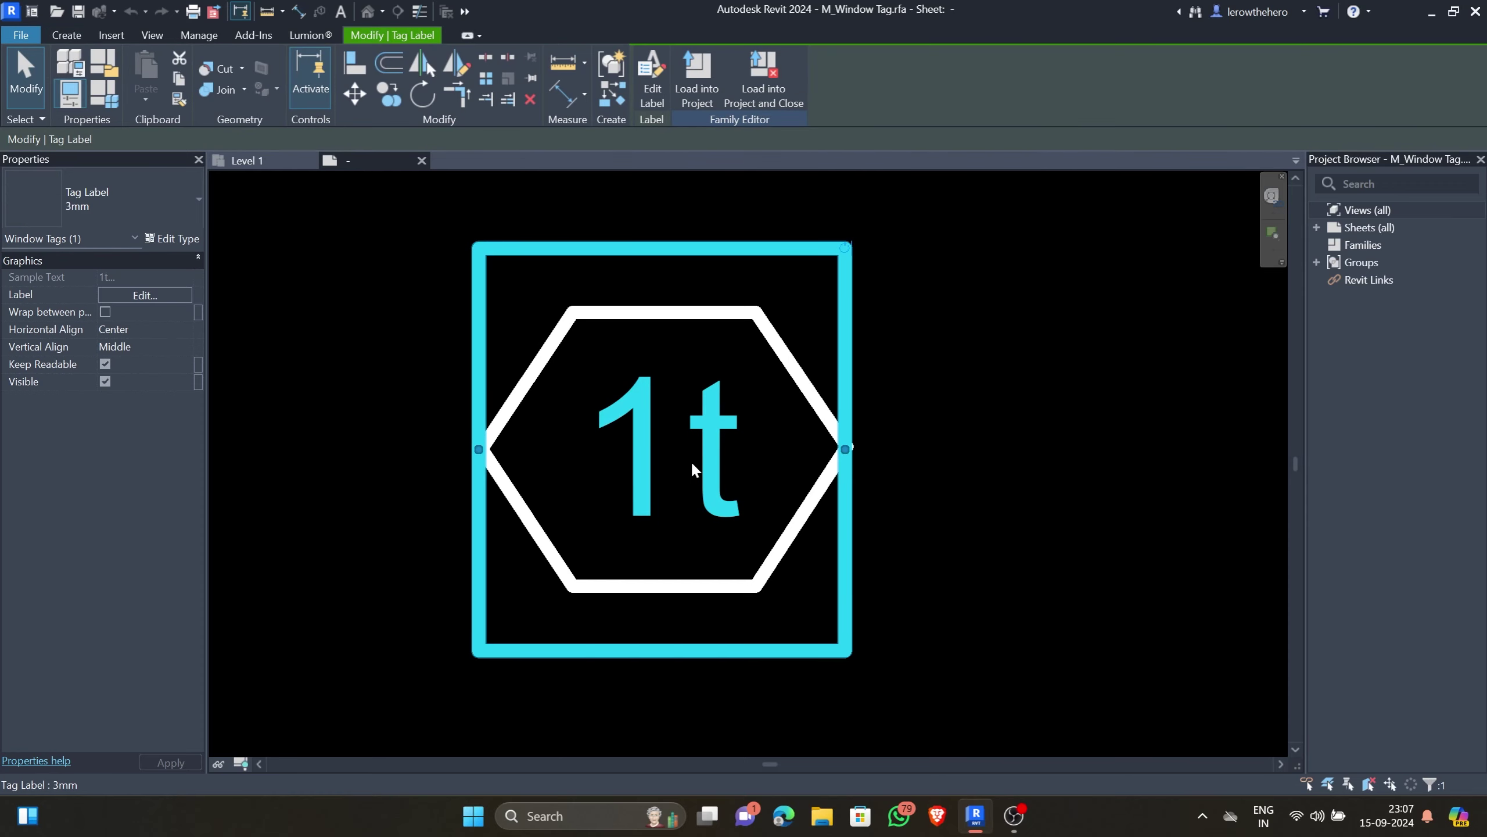
pyautogui.click(642, 93)
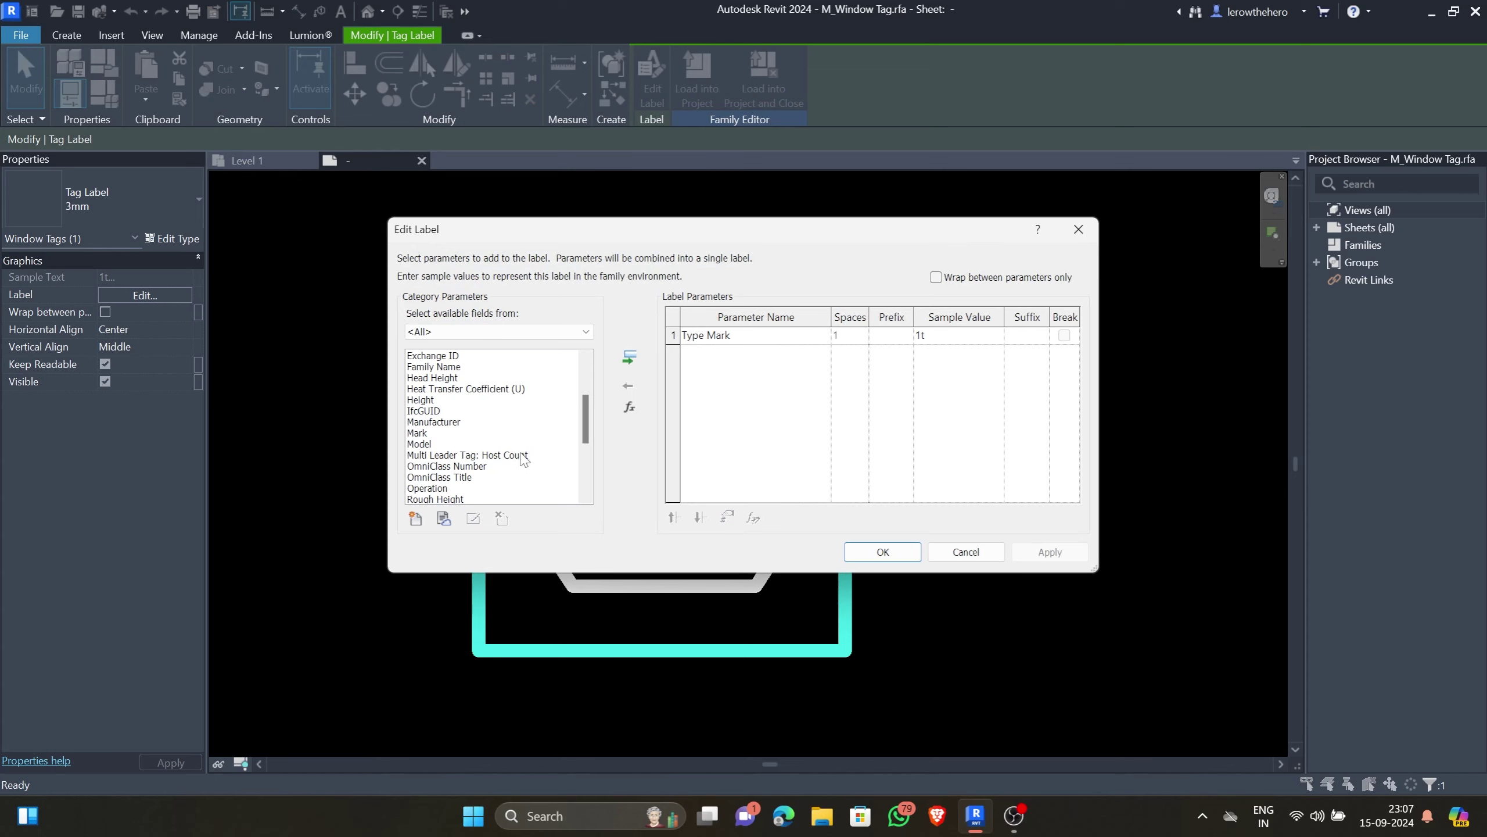
# Replace Type Mark with Type Name in the window tag label and load it into the project
pyautogui.click(743, 335)
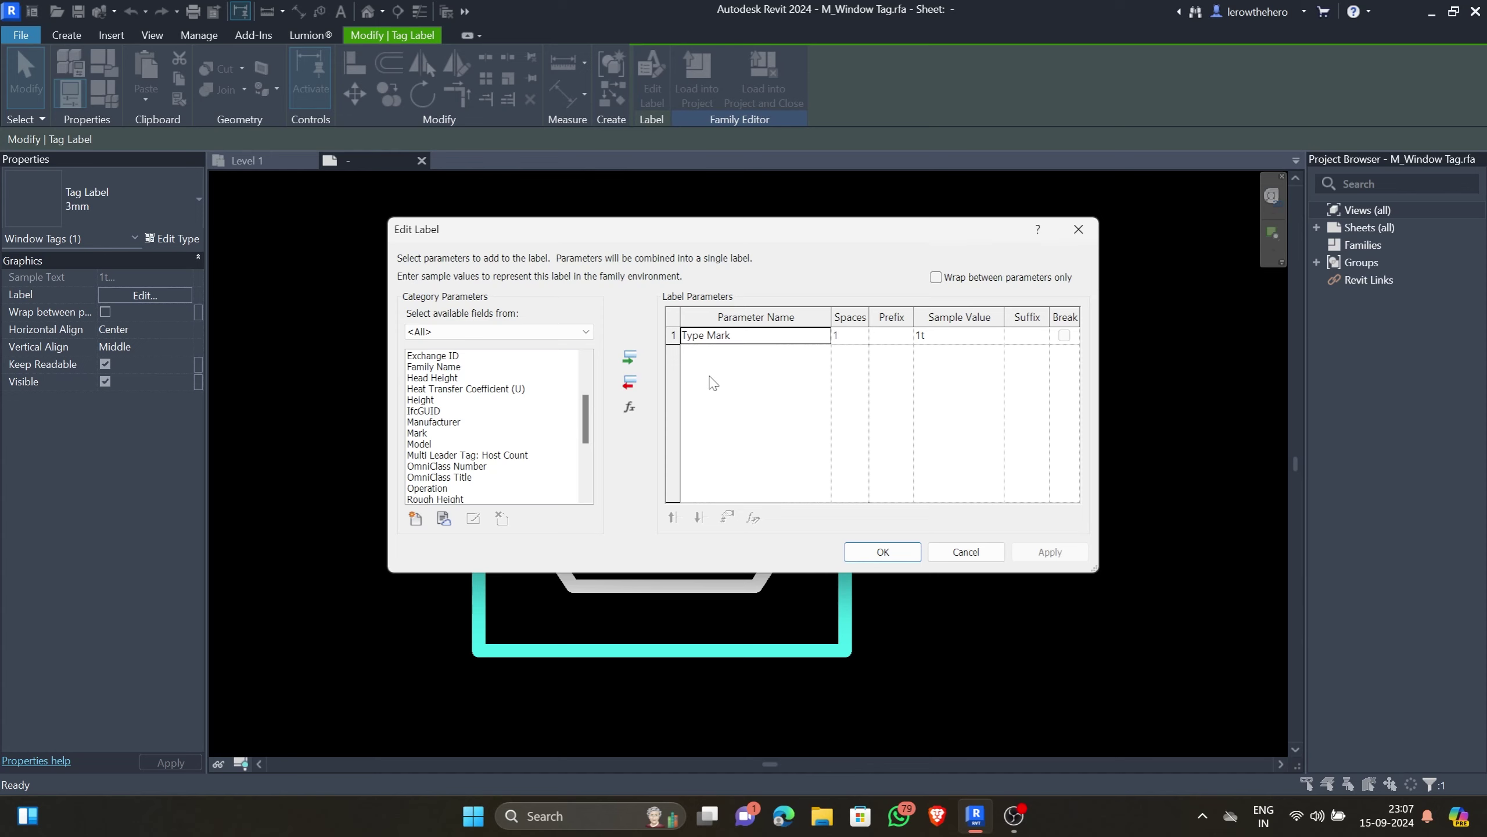
pyautogui.click(627, 385)
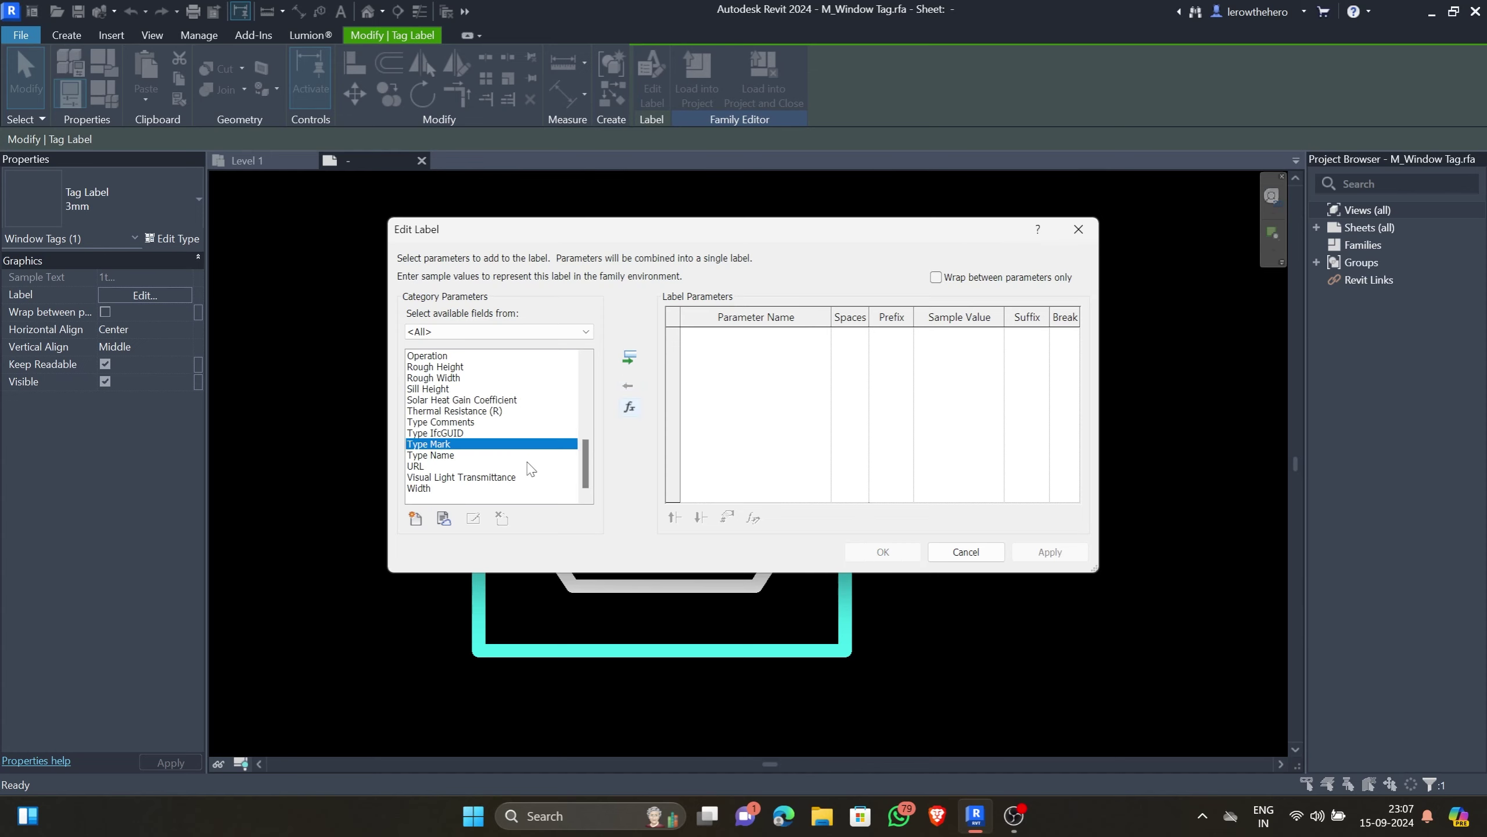
pyautogui.click(445, 456)
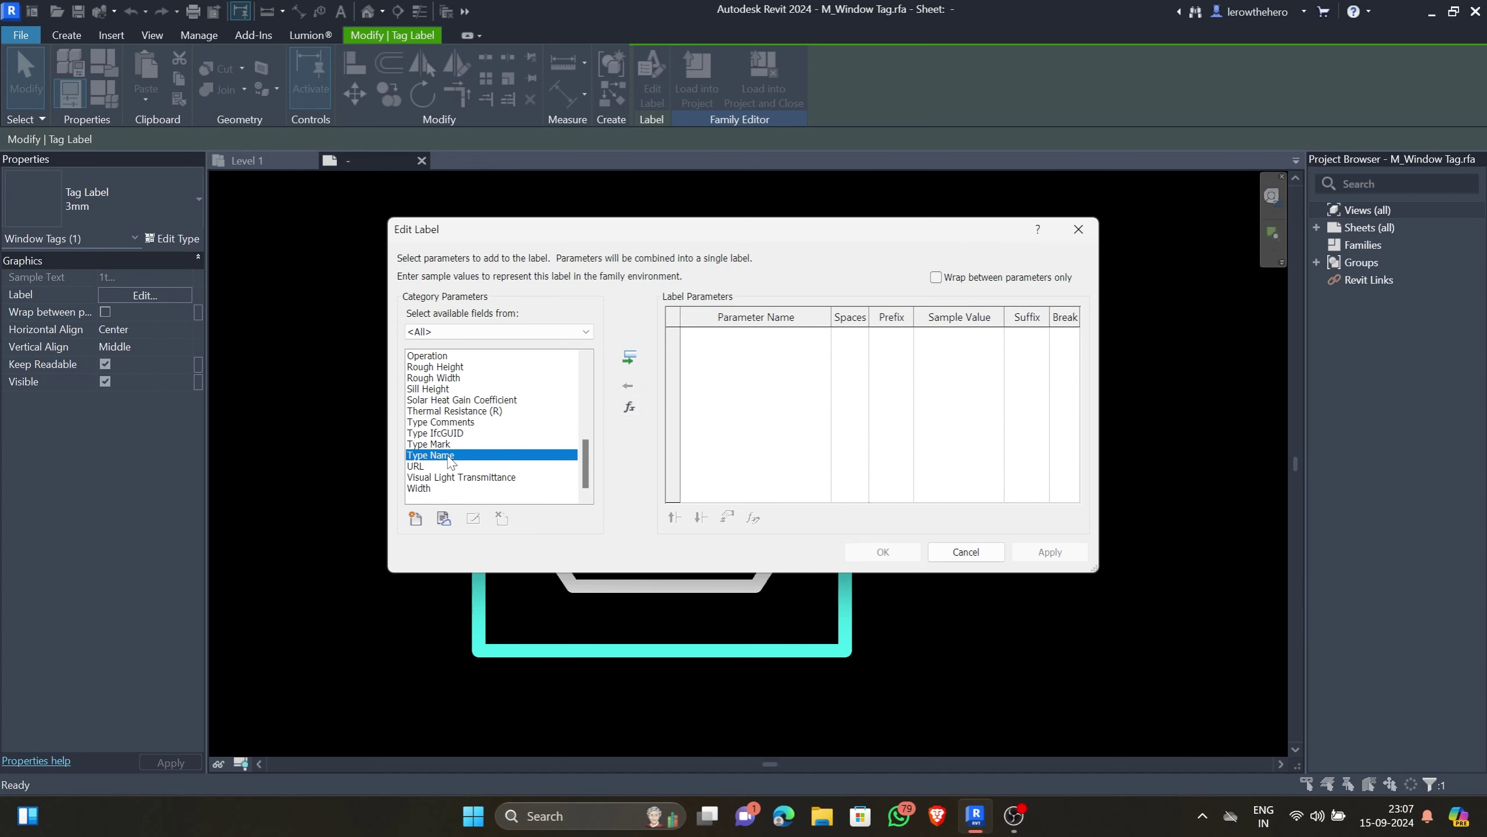
pyautogui.click(629, 356)
pyautogui.click(1050, 552)
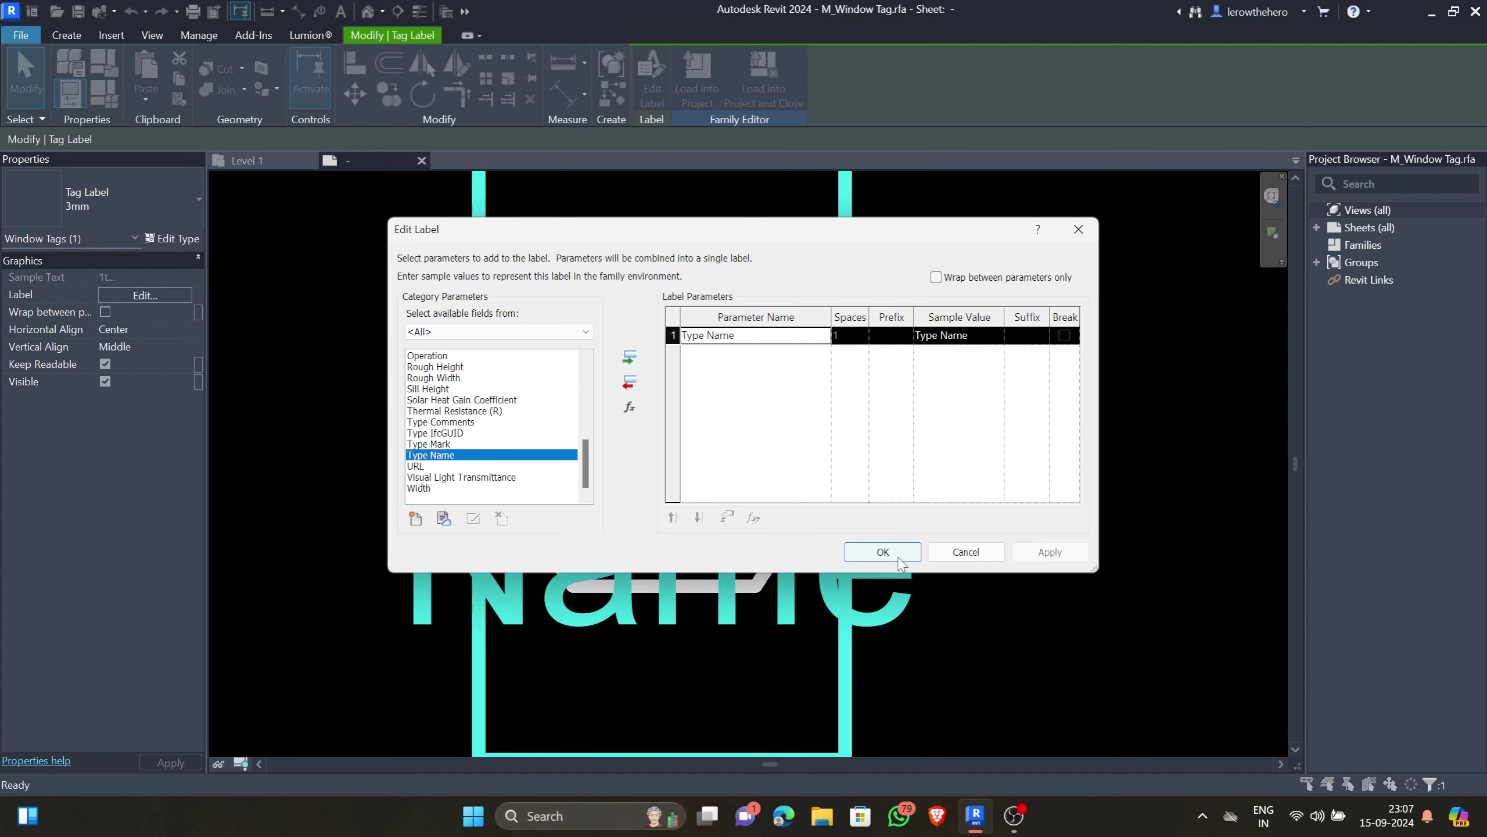
pyautogui.click(898, 562)
pyautogui.click(1039, 548)
pyautogui.scroll(-2, 1039, 549)
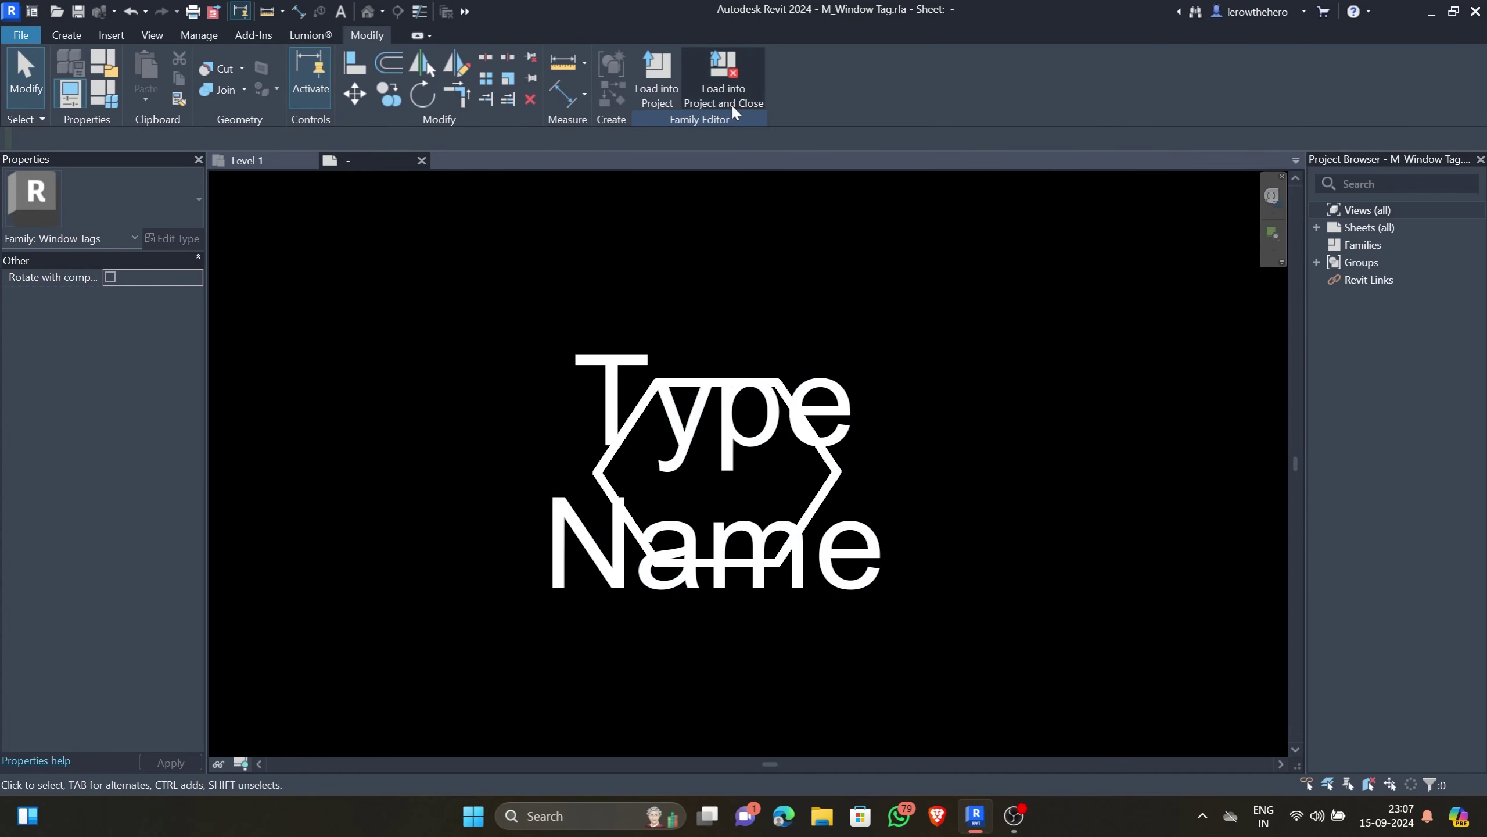
pyautogui.click(665, 86)
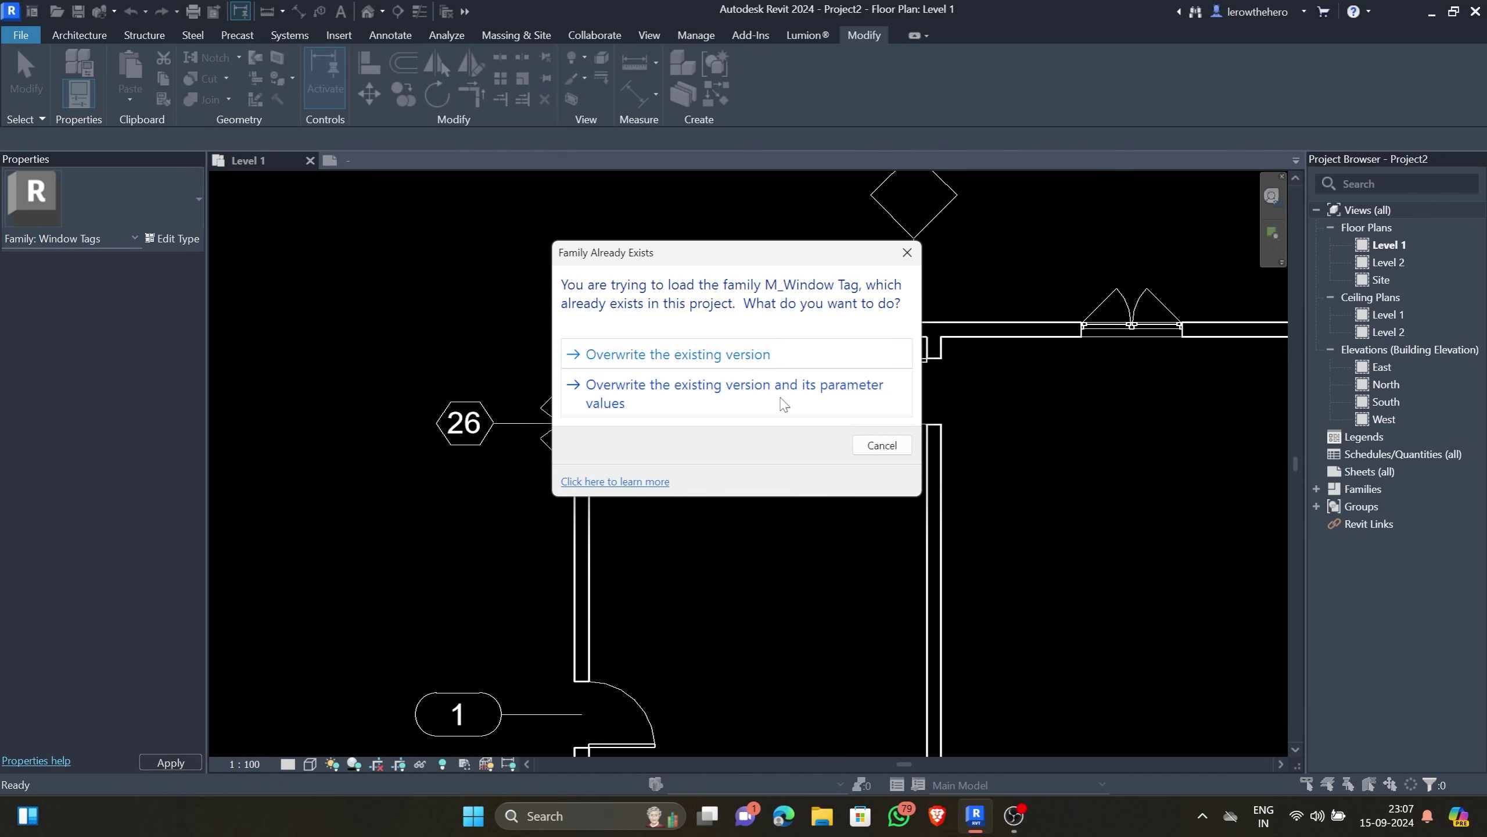
# Overwrite the existing window tag and rename the window type to W1
pyautogui.click(736, 404)
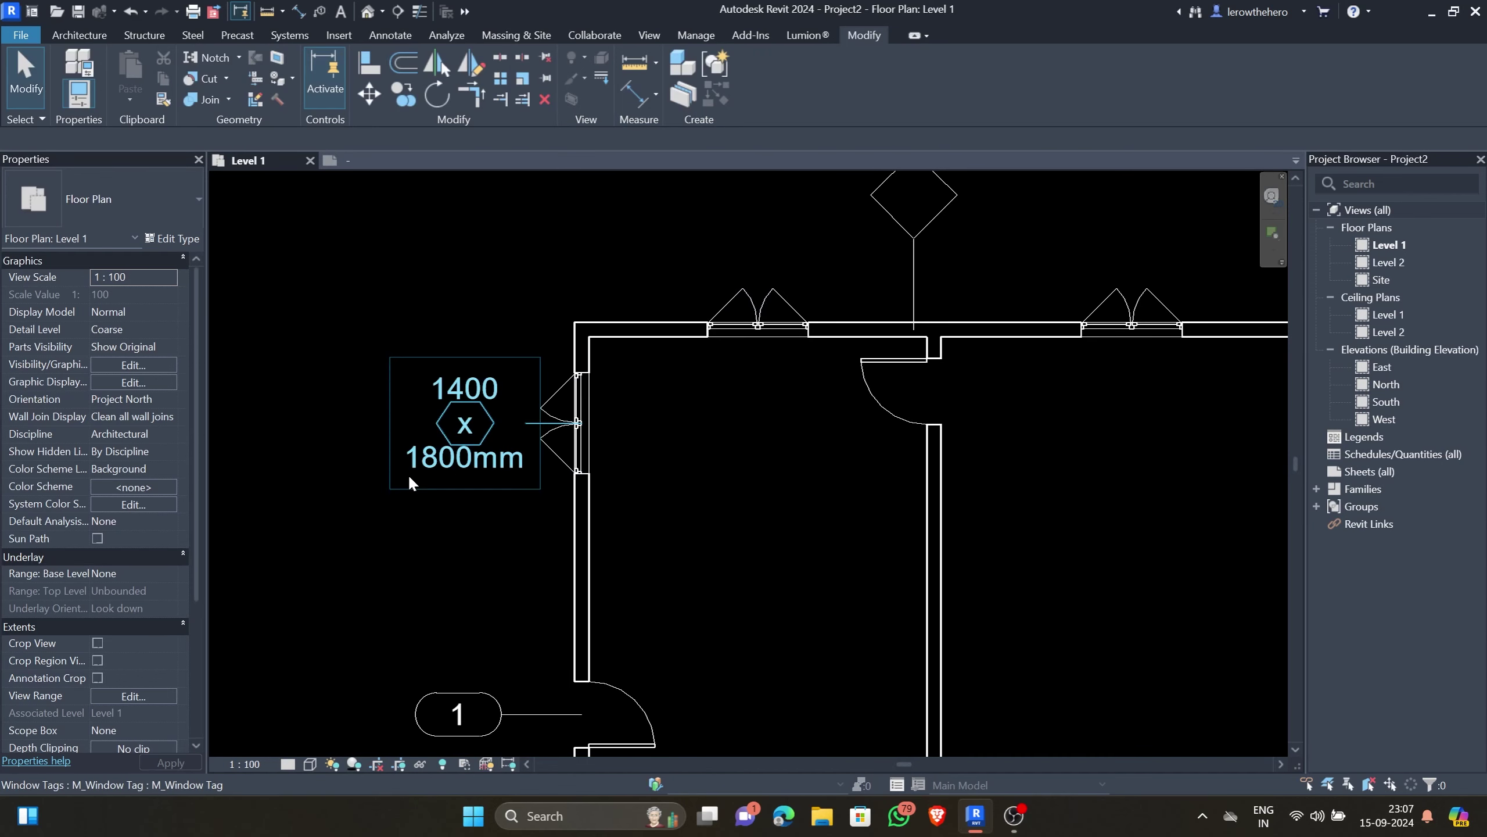
pyautogui.scroll(1, 521, 473)
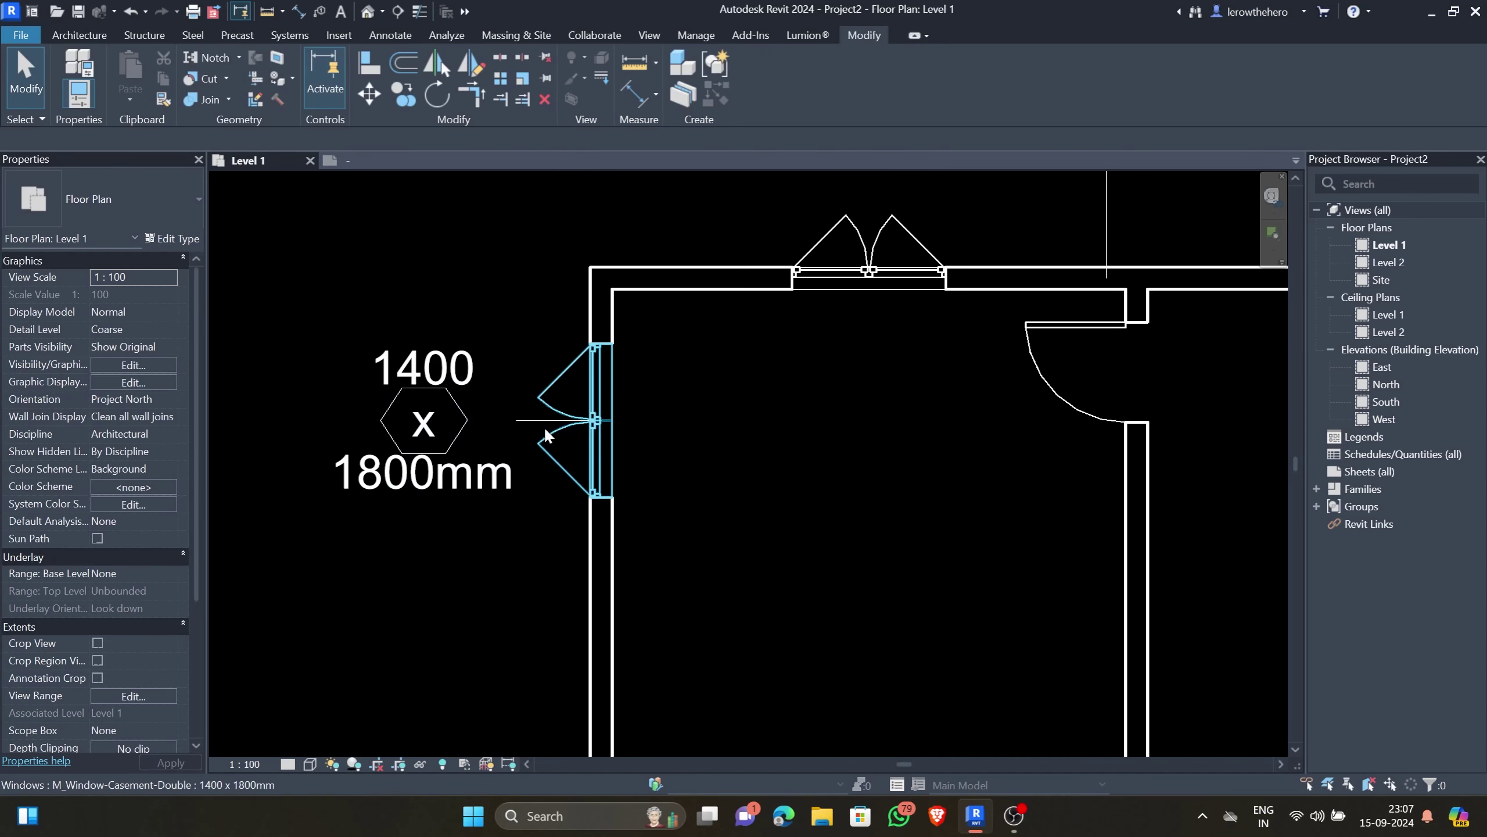
pyautogui.click(568, 468)
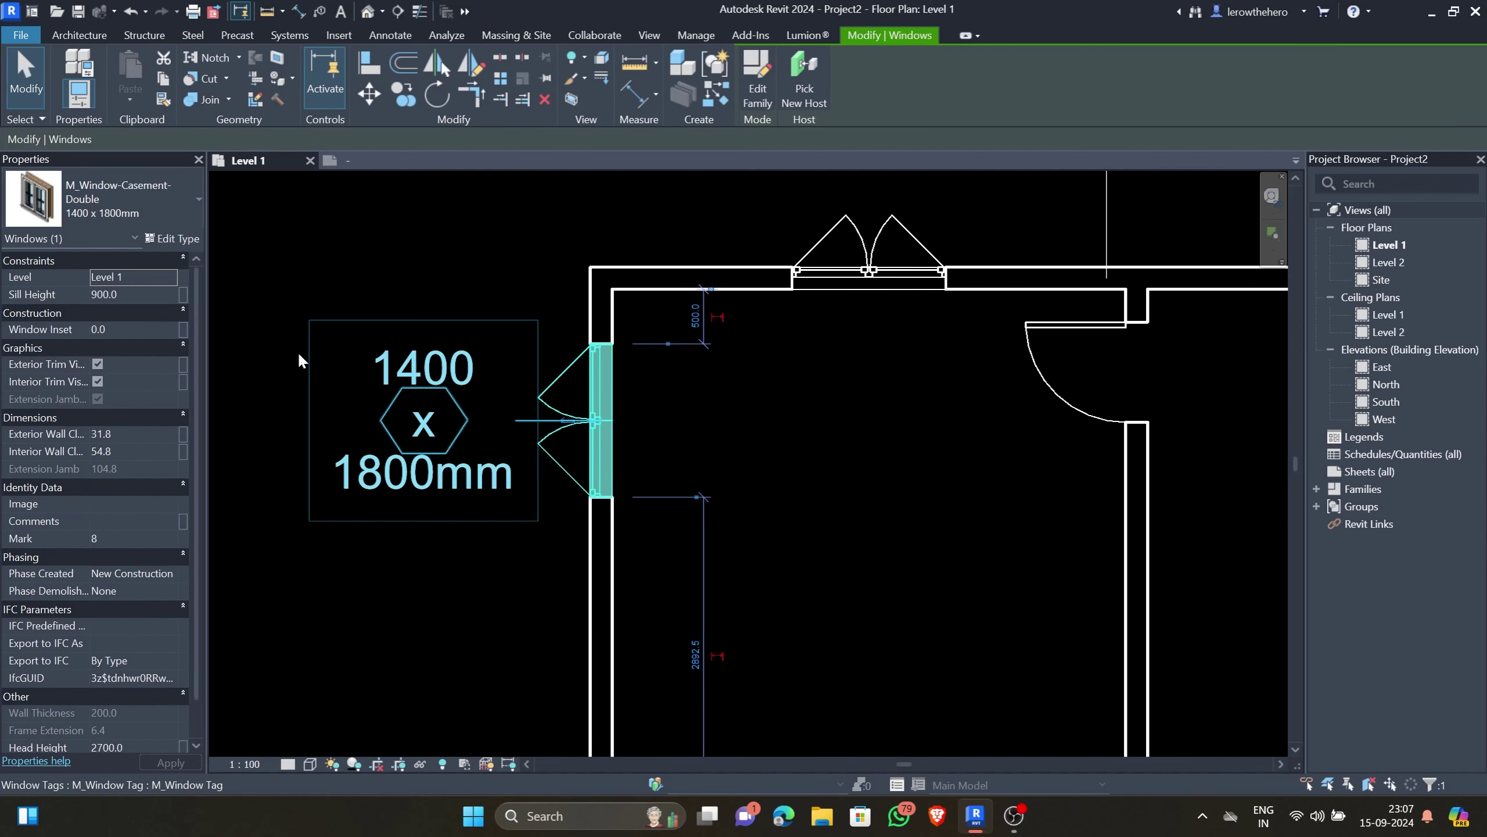
pyautogui.click(168, 240)
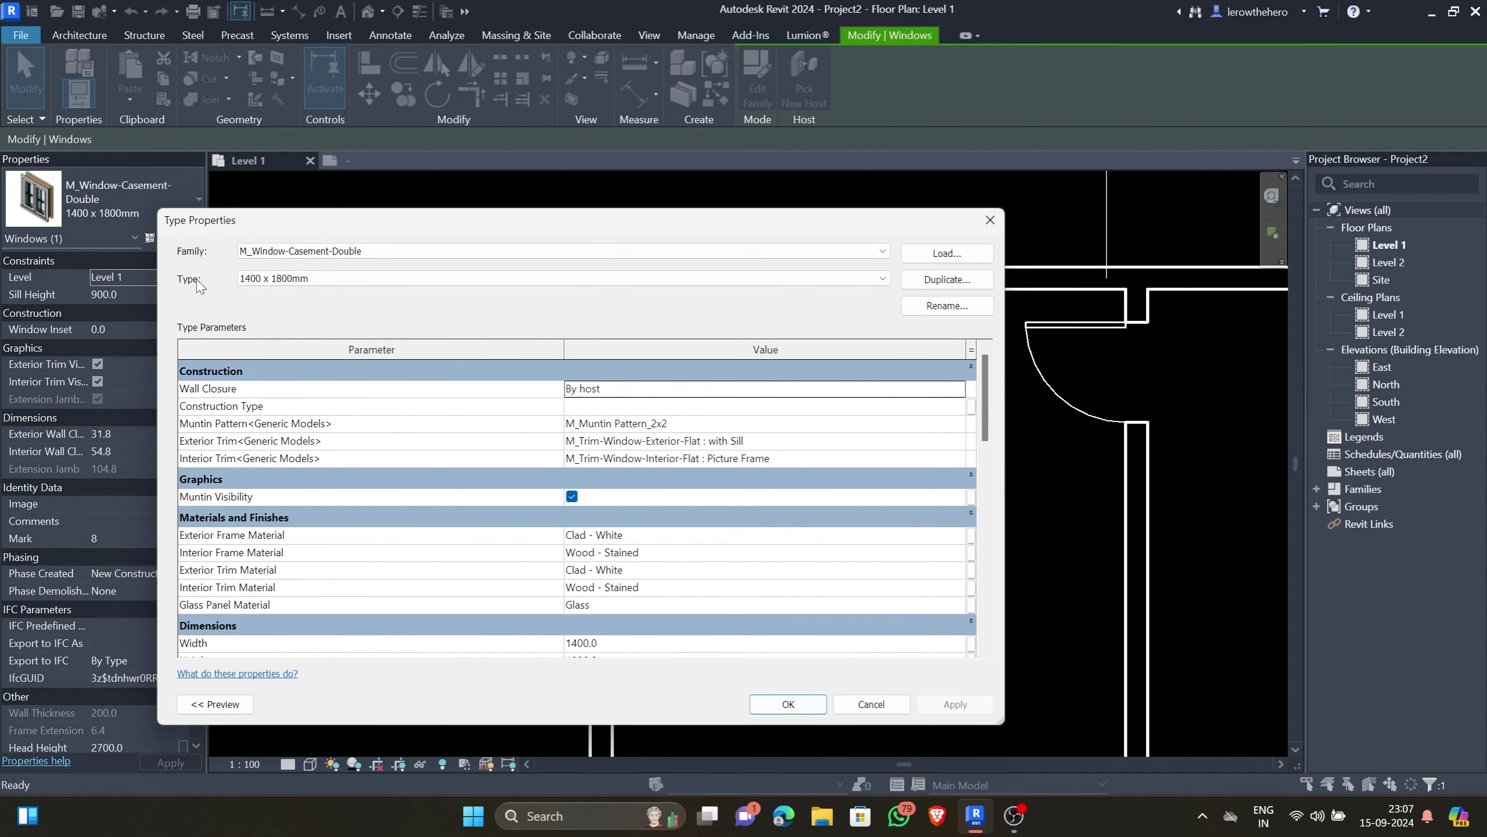
pyautogui.click(972, 307)
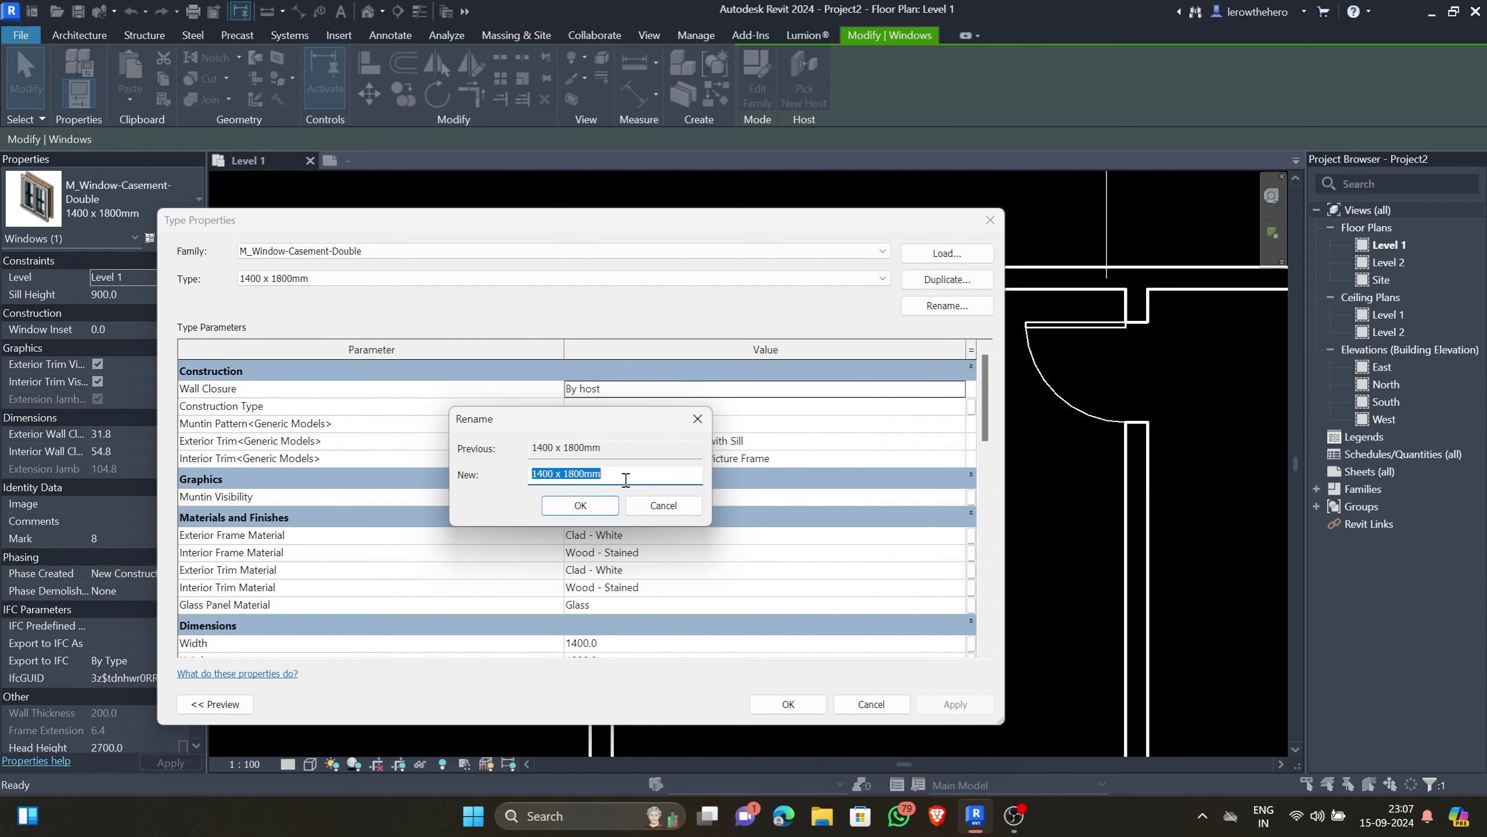
pyautogui.write('W1')
pyautogui.click(612, 507)
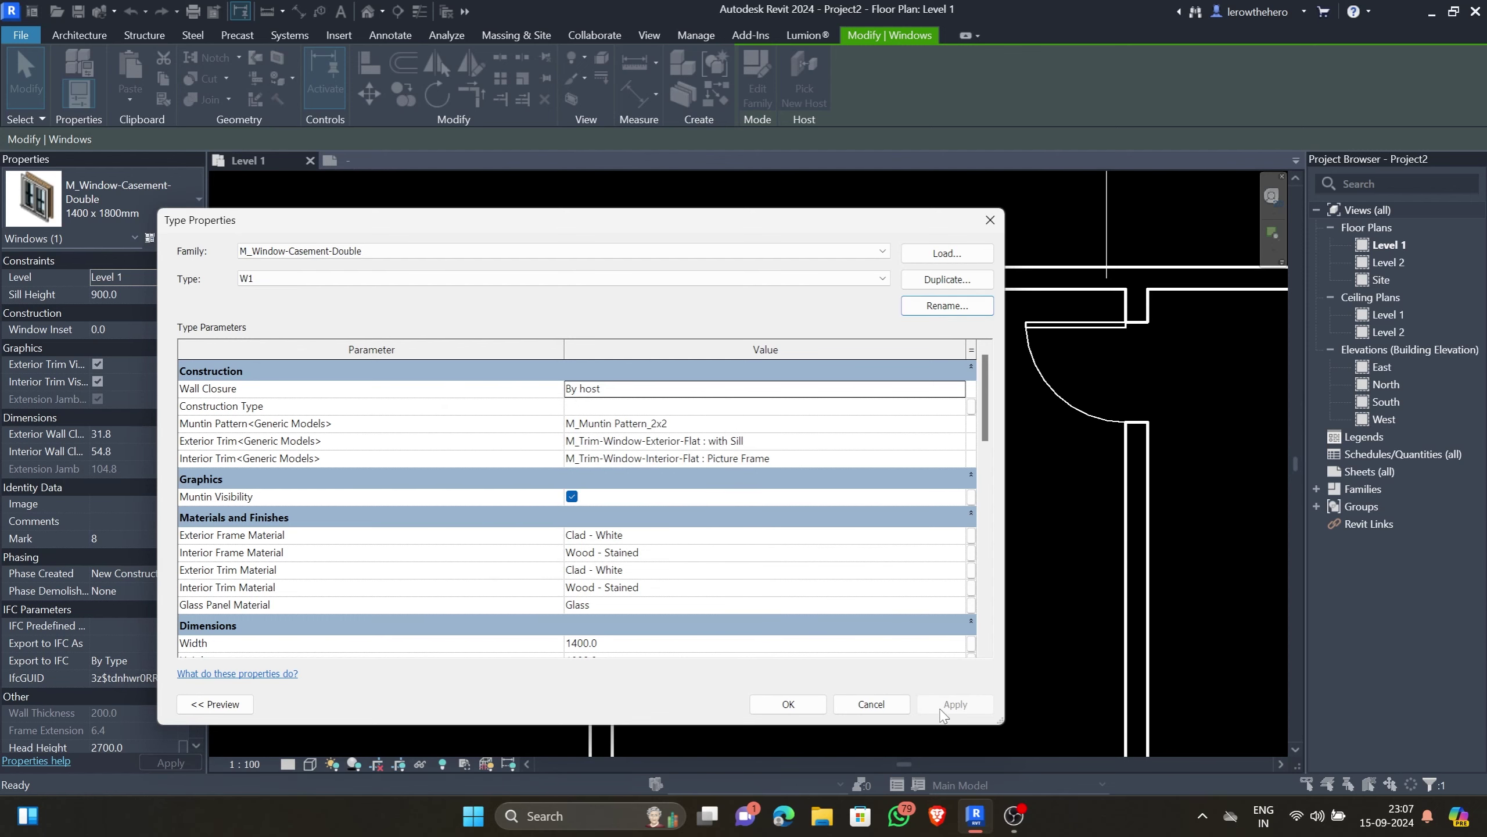
pyautogui.click(788, 703)
pyautogui.click(829, 551)
pyautogui.scroll(3, 381, 388)
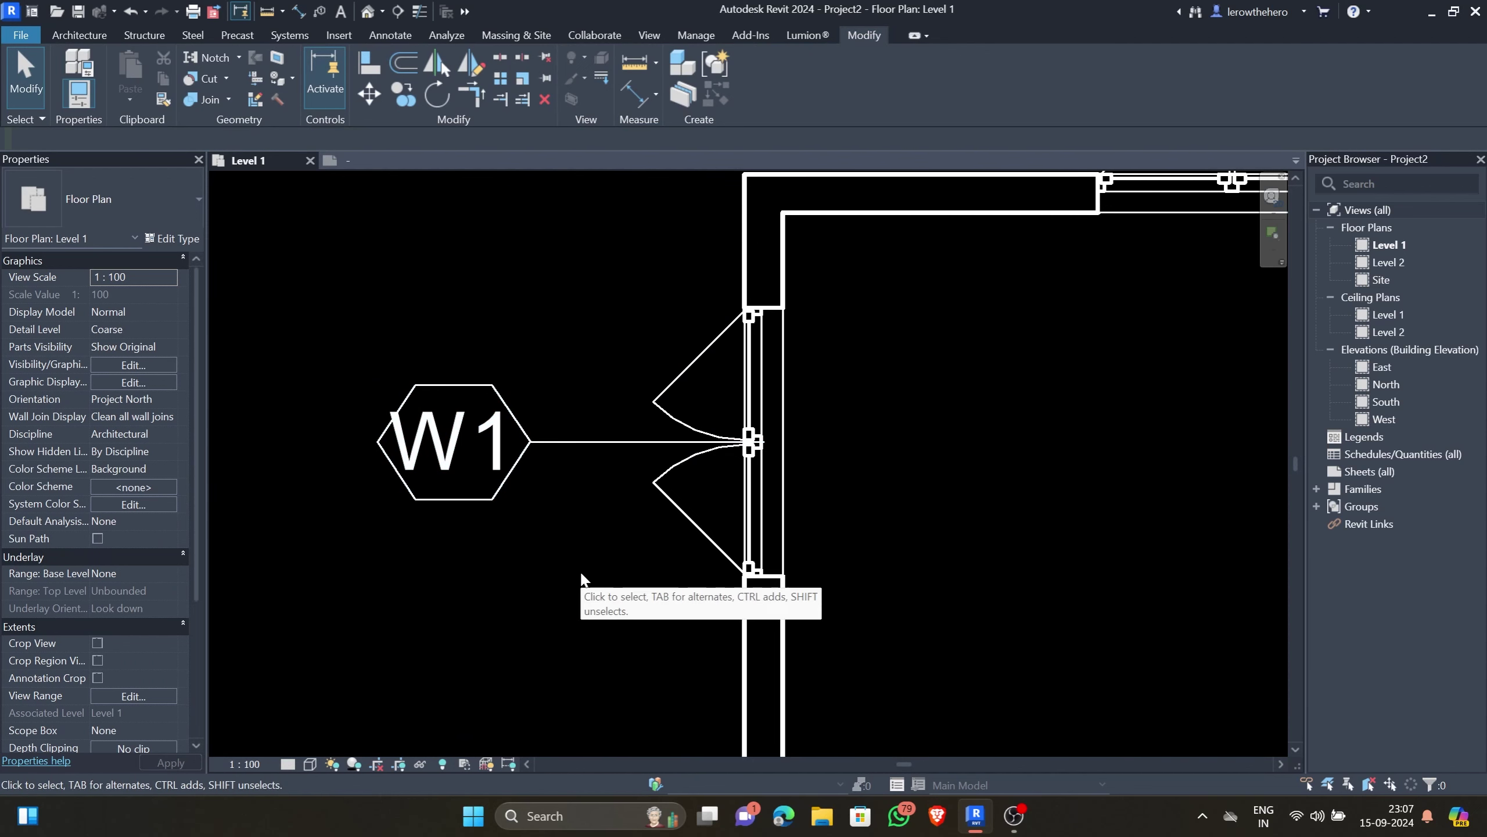
# Frame the whole three-room plan and open door tag 1's family for editing
pyautogui.scroll(-3, 503, 336)
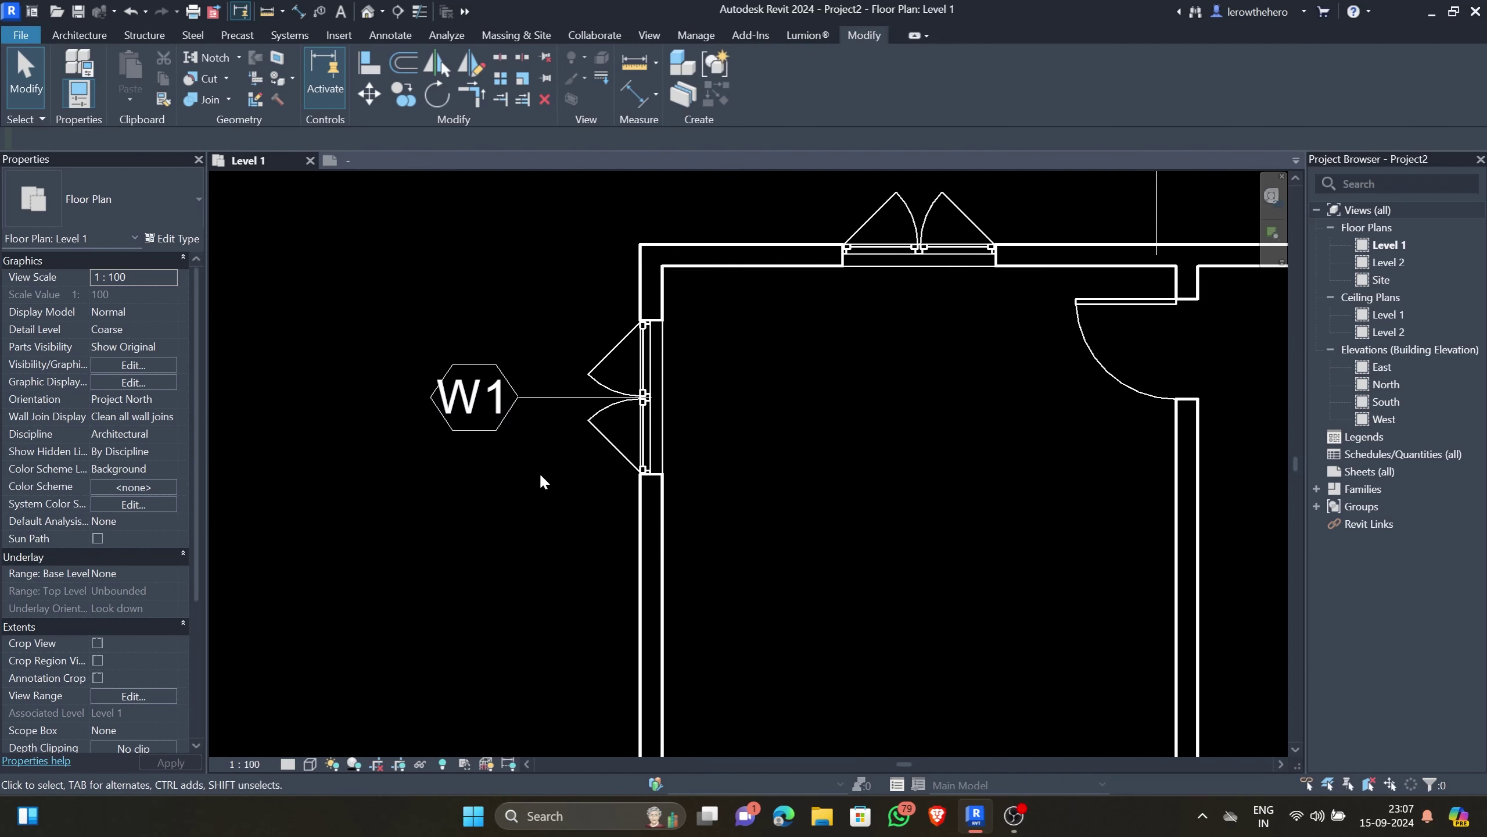
pyautogui.scroll(-2, 494, 414)
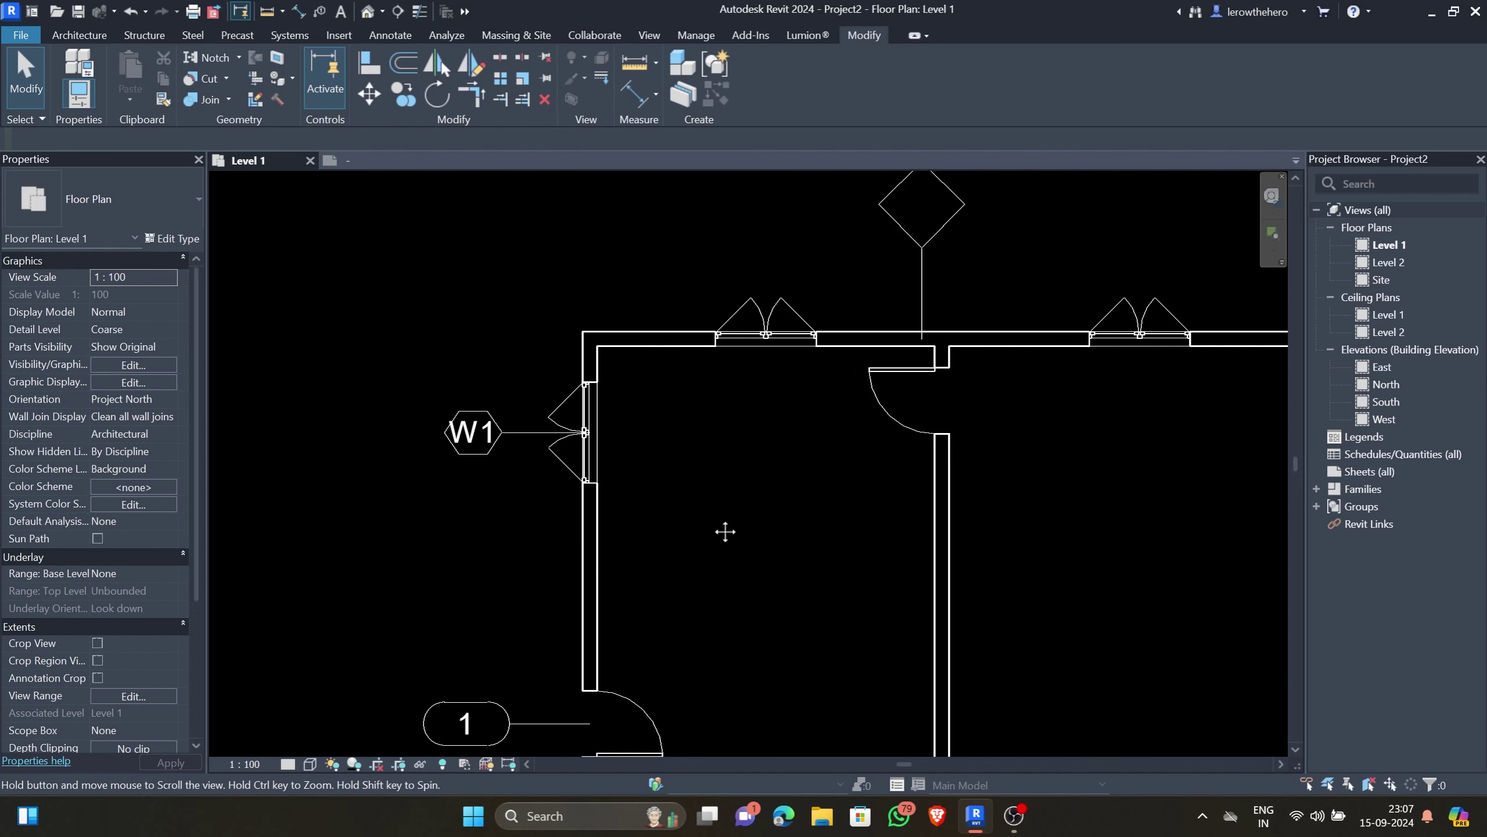
pyautogui.moveTo(724, 531); pyautogui.dragTo(621, 416, button='middle')
pyautogui.scroll(-1, 620, 416)
pyautogui.scroll(-2, 590, 423)
pyautogui.moveTo(653, 547)
pyautogui.mouseDown(button='middle')
pyautogui.moveTo(664, 445)
pyautogui.moveTo(630, 507)
pyautogui.mouseUp(button='middle')
pyautogui.scroll(3, 571, 498)
pyautogui.scroll(1, 644, 515)
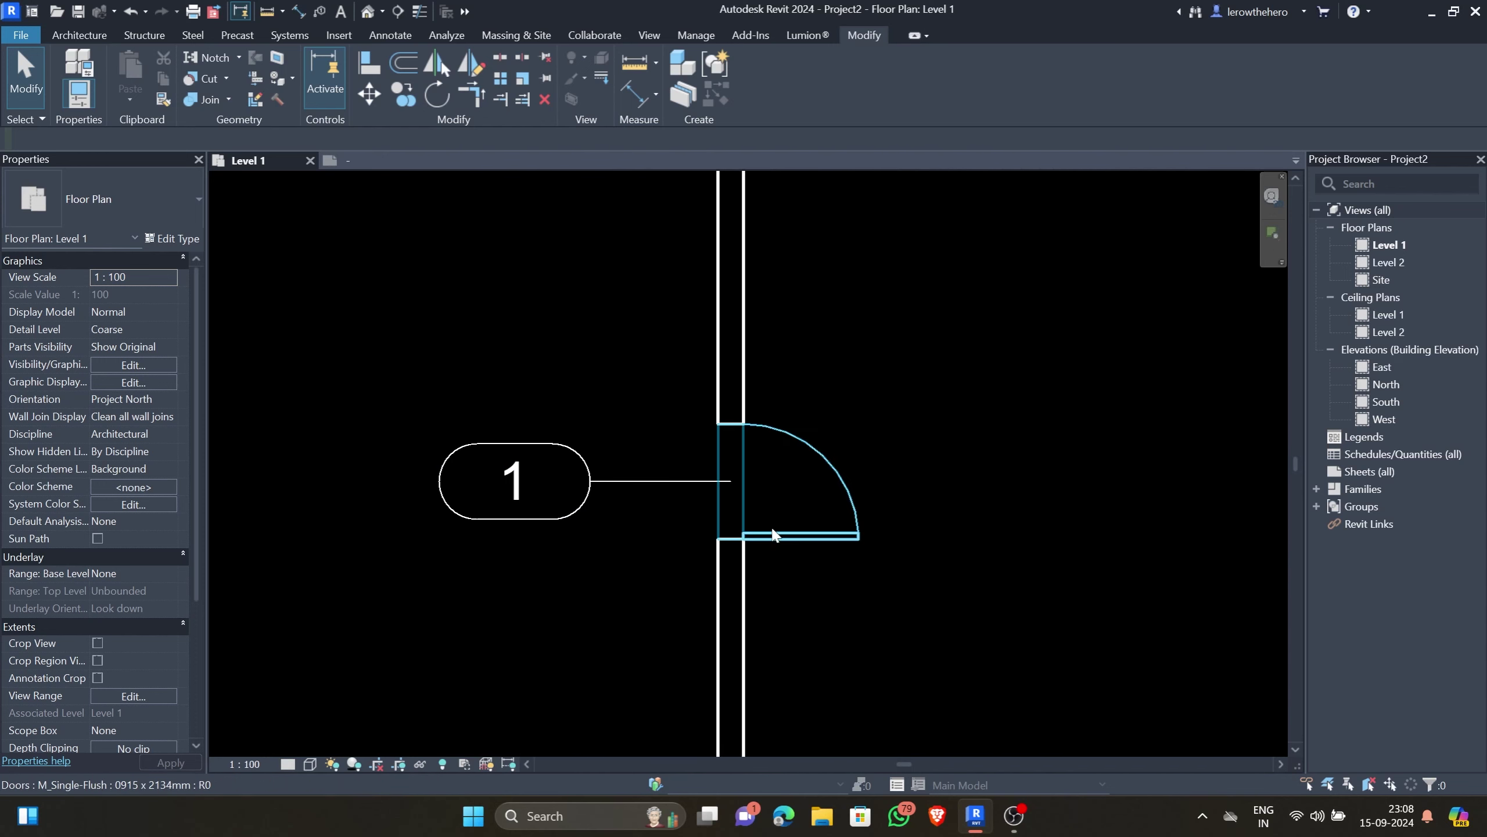
pyautogui.click(813, 534)
pyautogui.click(508, 621)
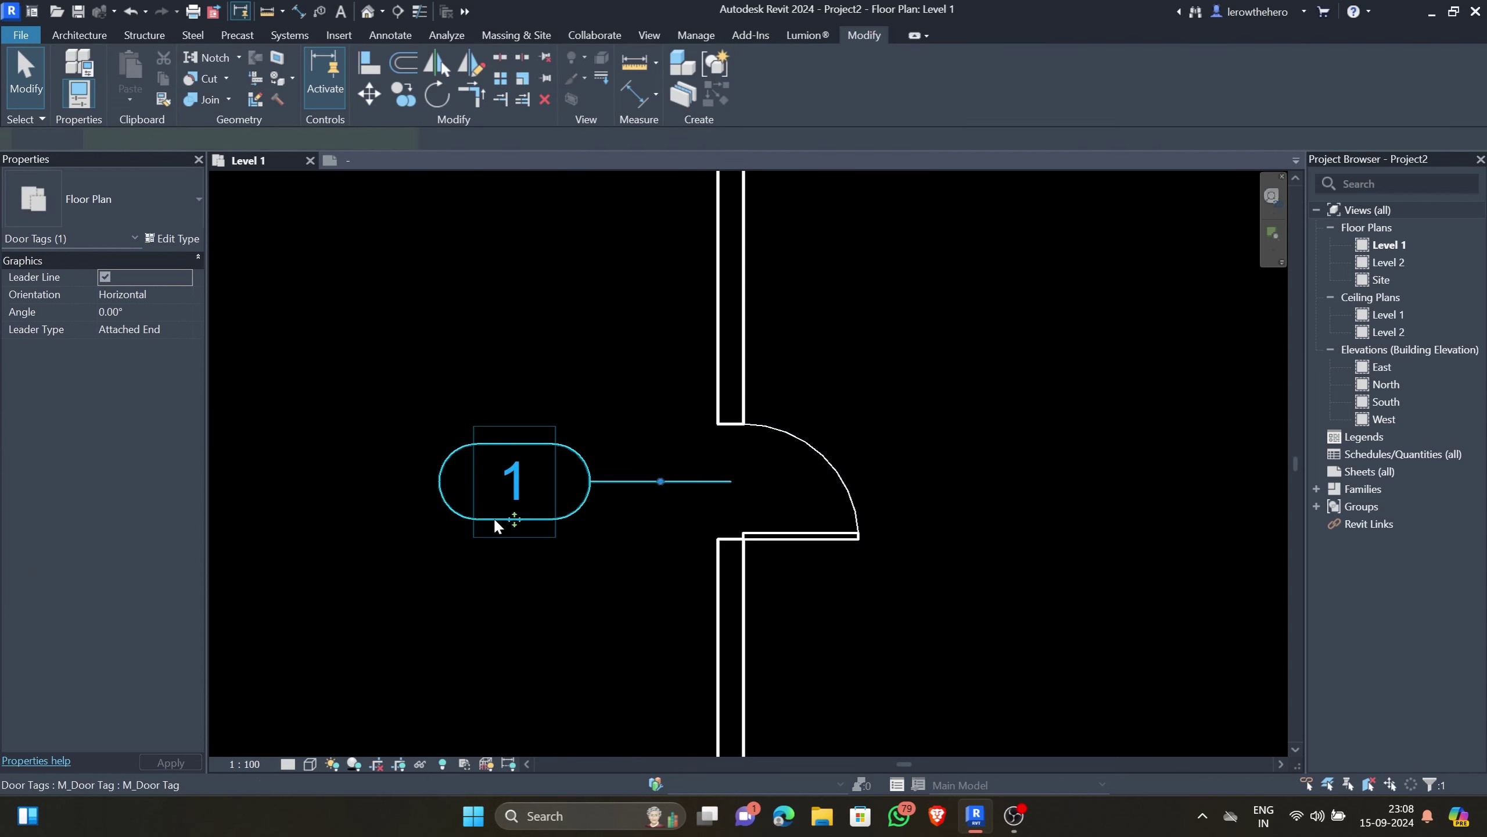
pyautogui.click(468, 518)
pyautogui.doubleClick(468, 518)
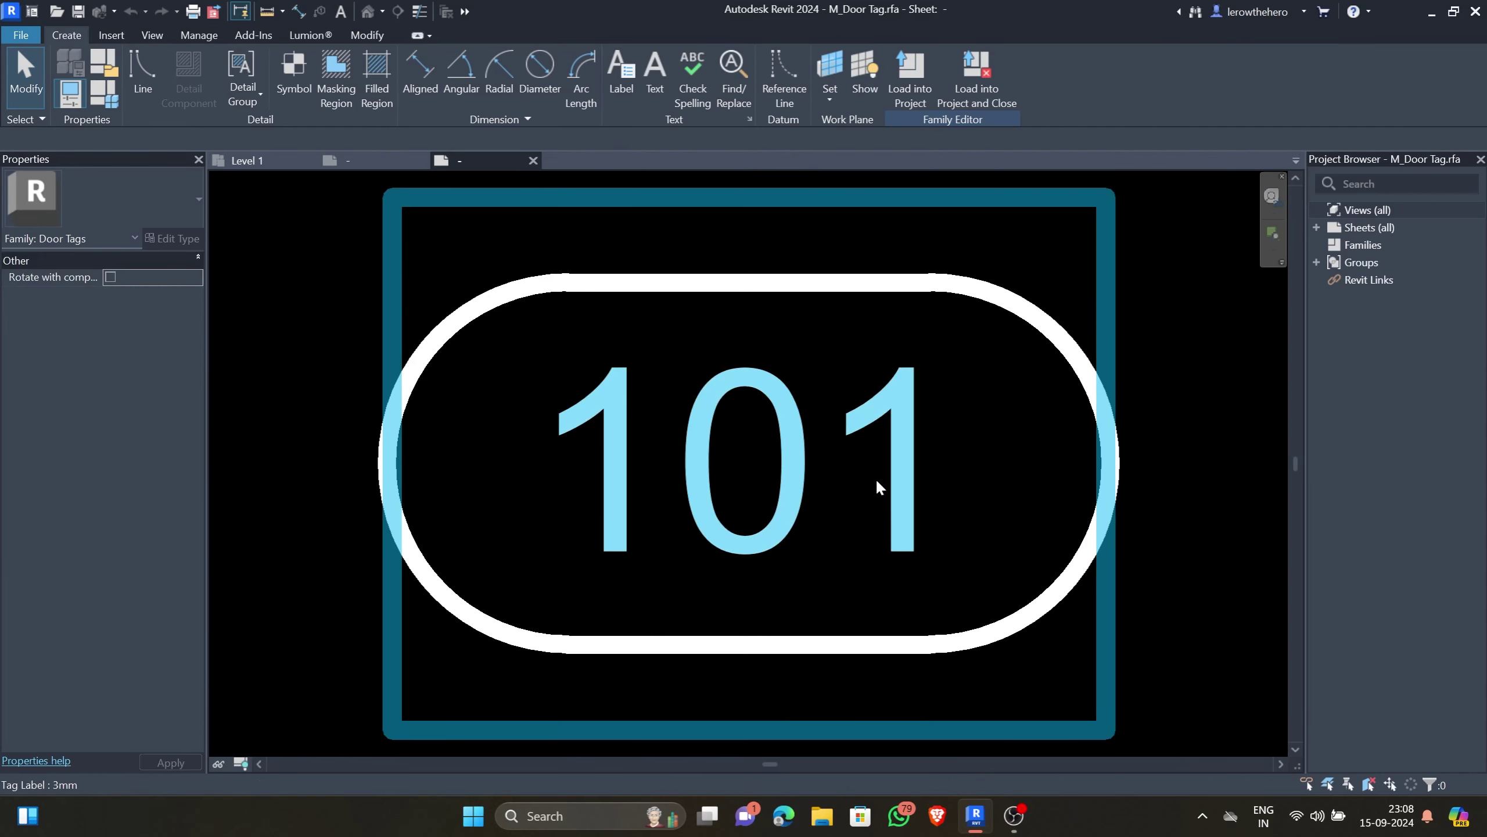
# Replace Mark with Type Name in the door tag label
pyautogui.scroll(-1, 710, 504)
pyautogui.click(711, 504)
pyautogui.click(652, 88)
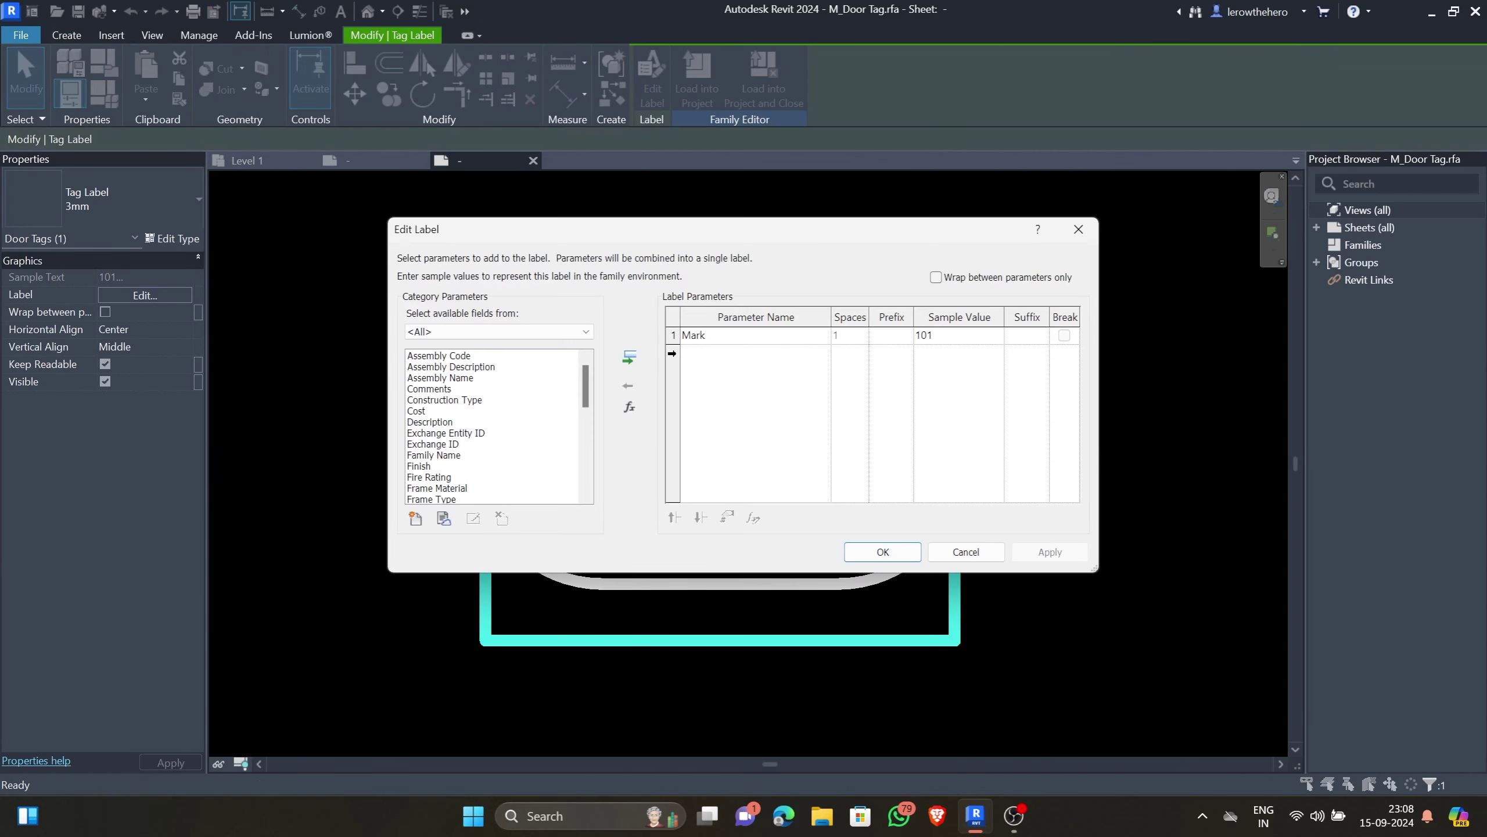
pyautogui.click(755, 340)
pyautogui.click(628, 385)
pyautogui.scroll(-10, 518, 481)
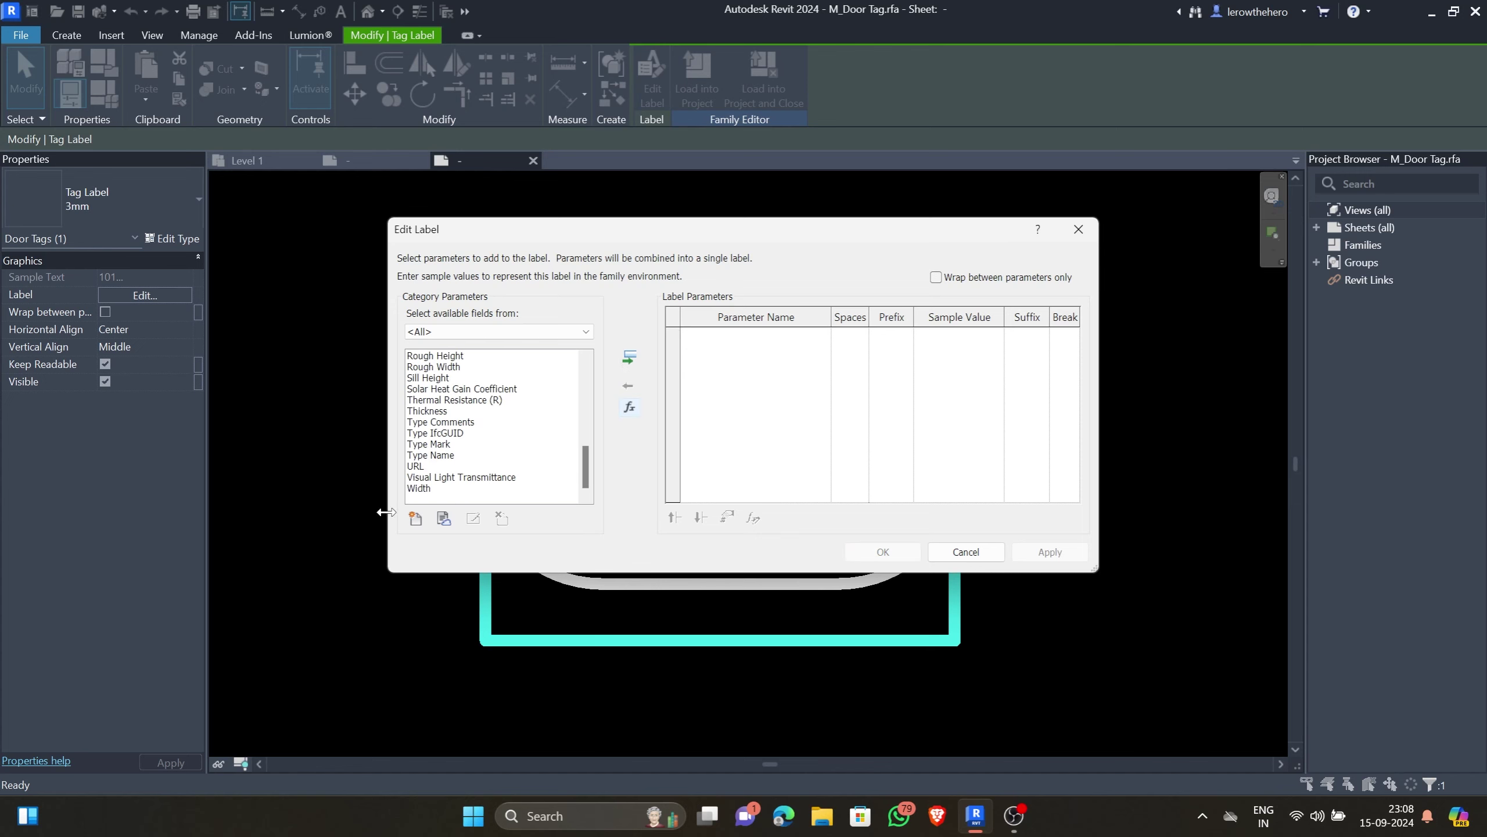
pyautogui.click(432, 458)
pyautogui.click(628, 356)
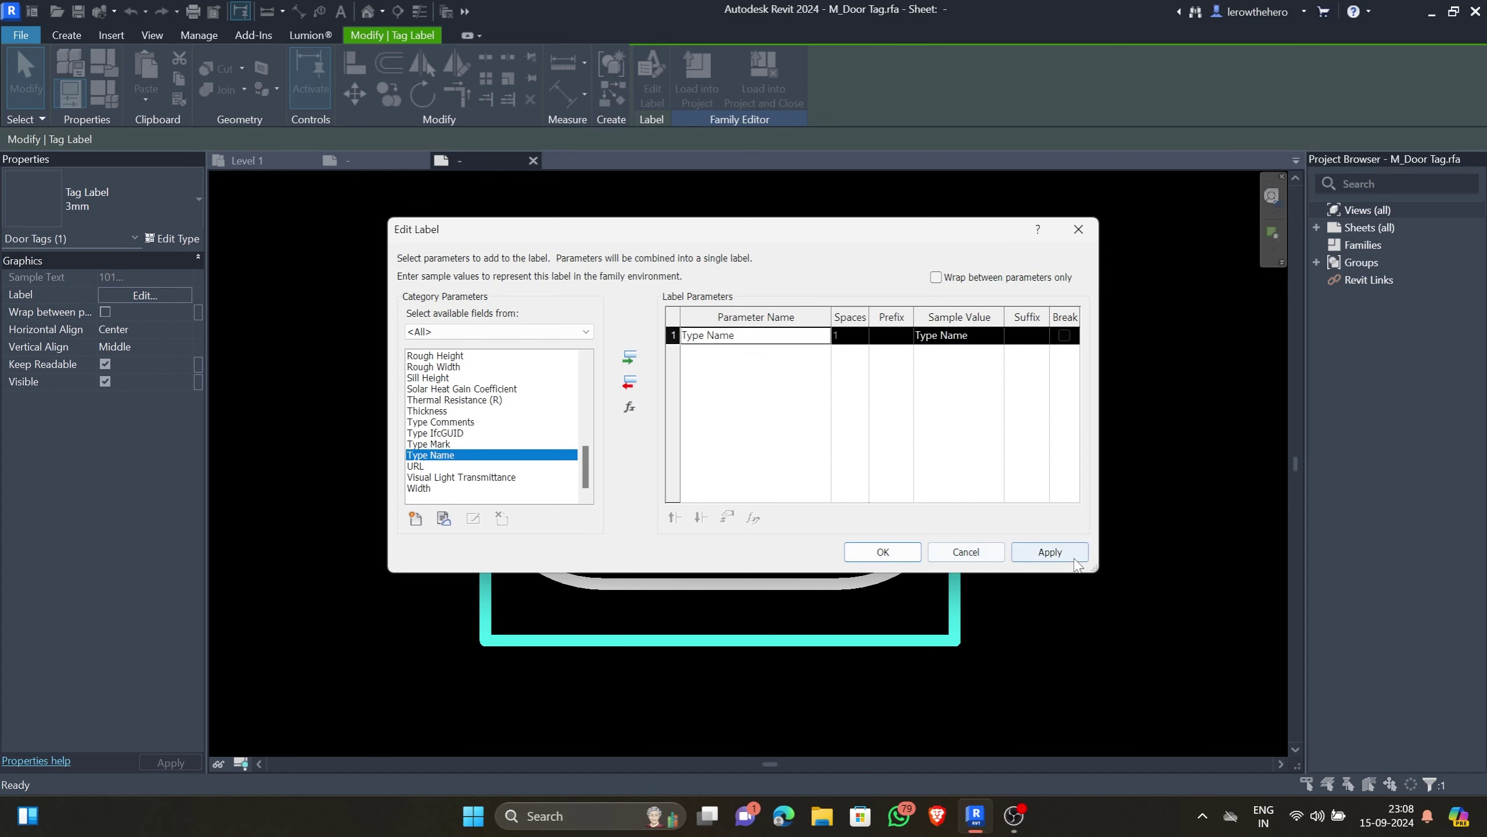
pyautogui.click(1050, 552)
pyautogui.click(883, 551)
# Load the door tag into Project2, overwriting the existing version
pyautogui.click(696, 76)
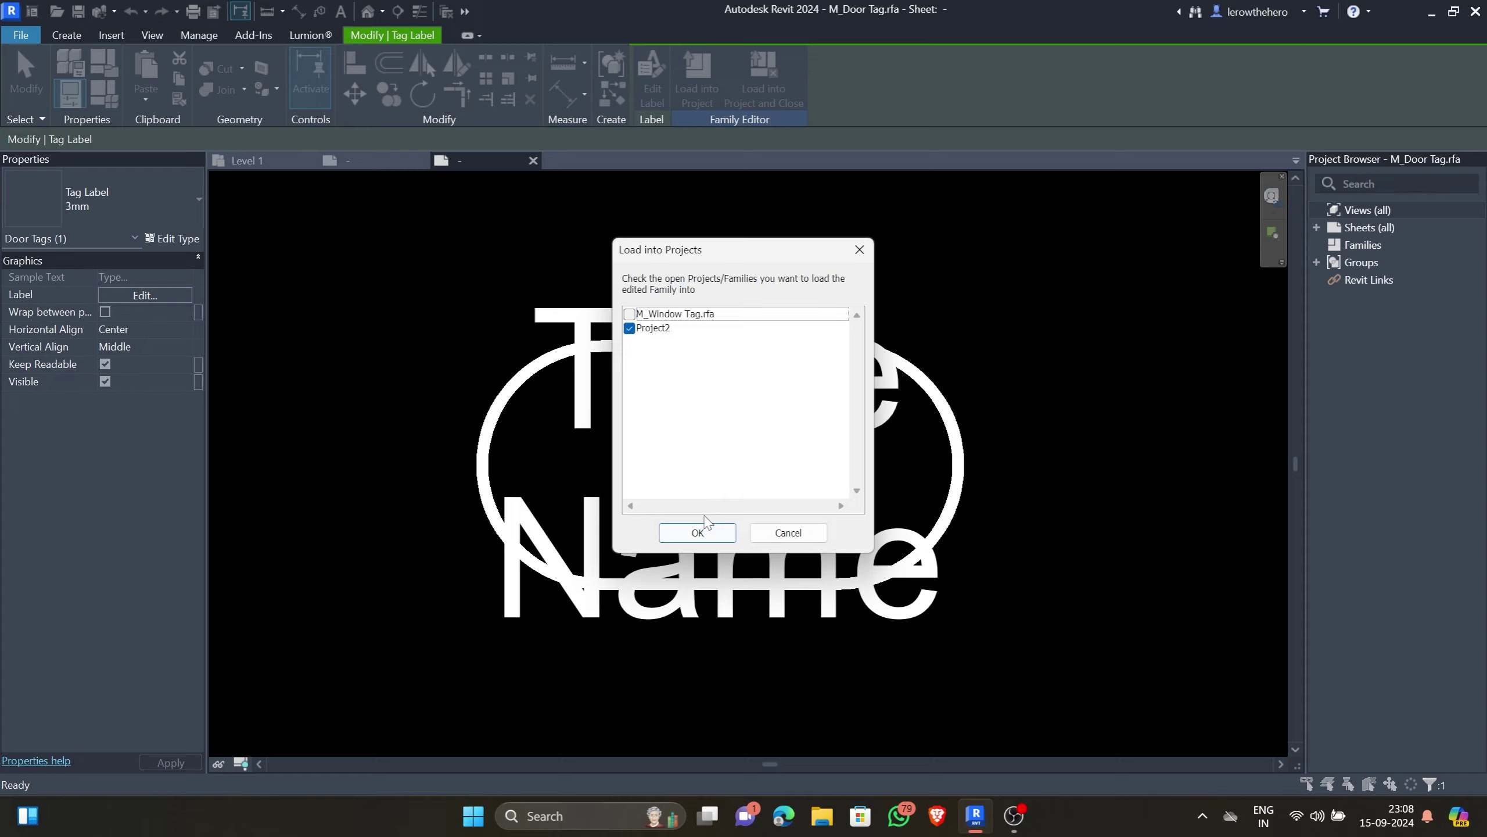
pyautogui.click(702, 531)
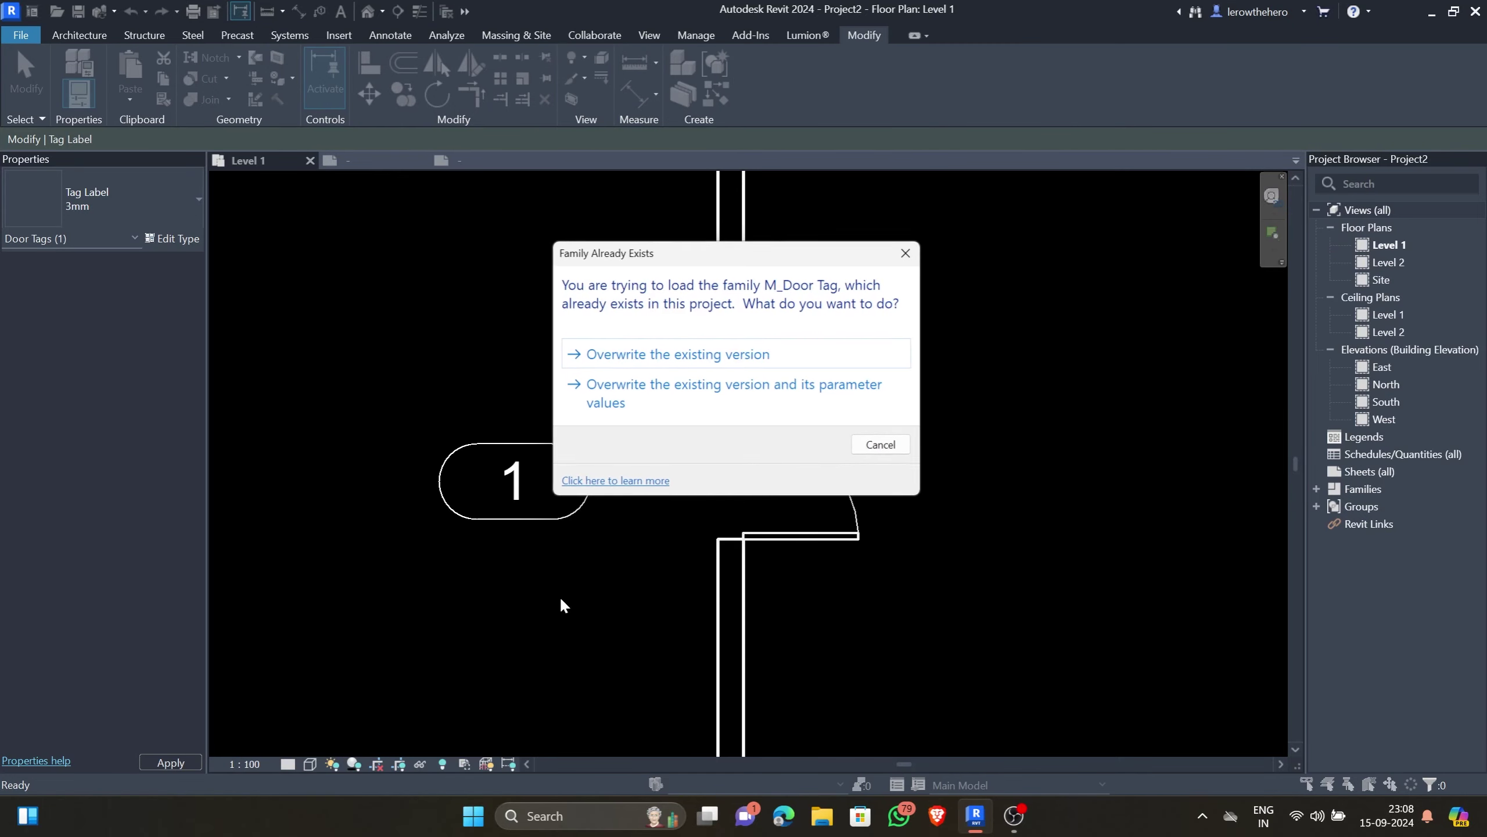
pyautogui.click(776, 403)
# Rename the 0915 x 2134mm door type to D1
pyautogui.click(720, 537)
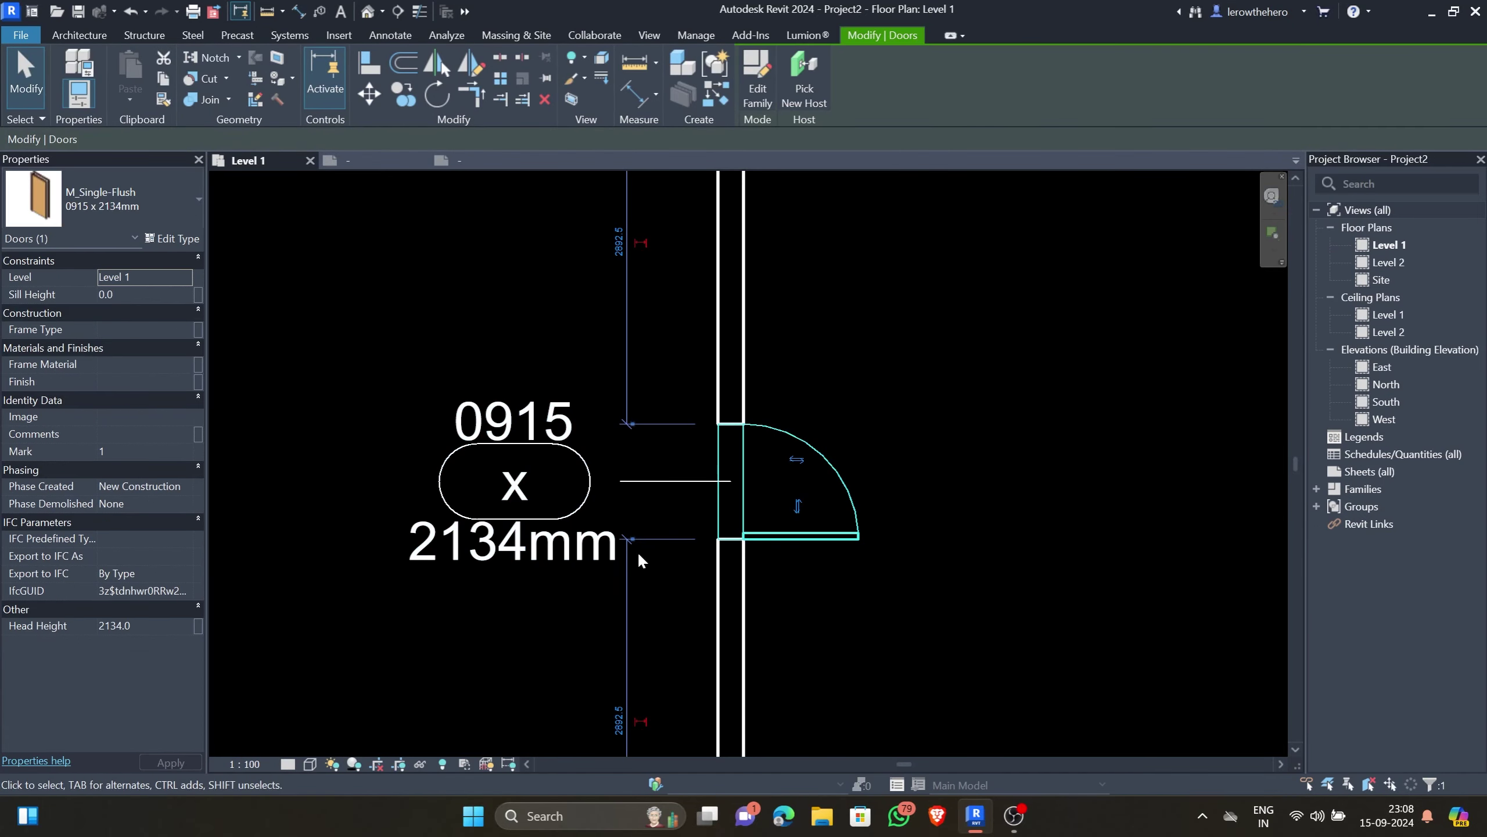
pyautogui.click(171, 237)
pyautogui.click(947, 305)
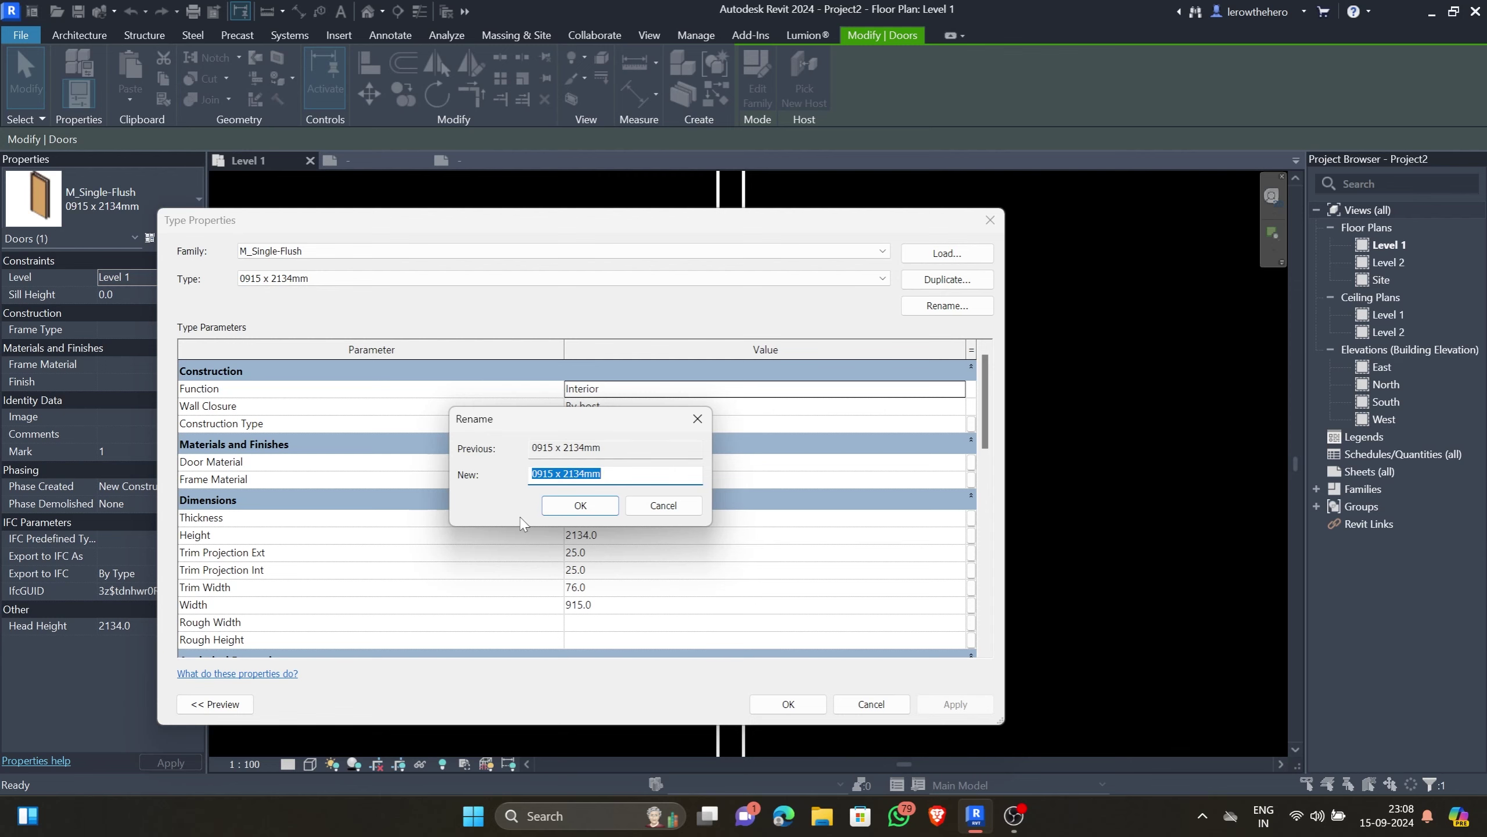
pyautogui.write('D1')
pyautogui.click(577, 507)
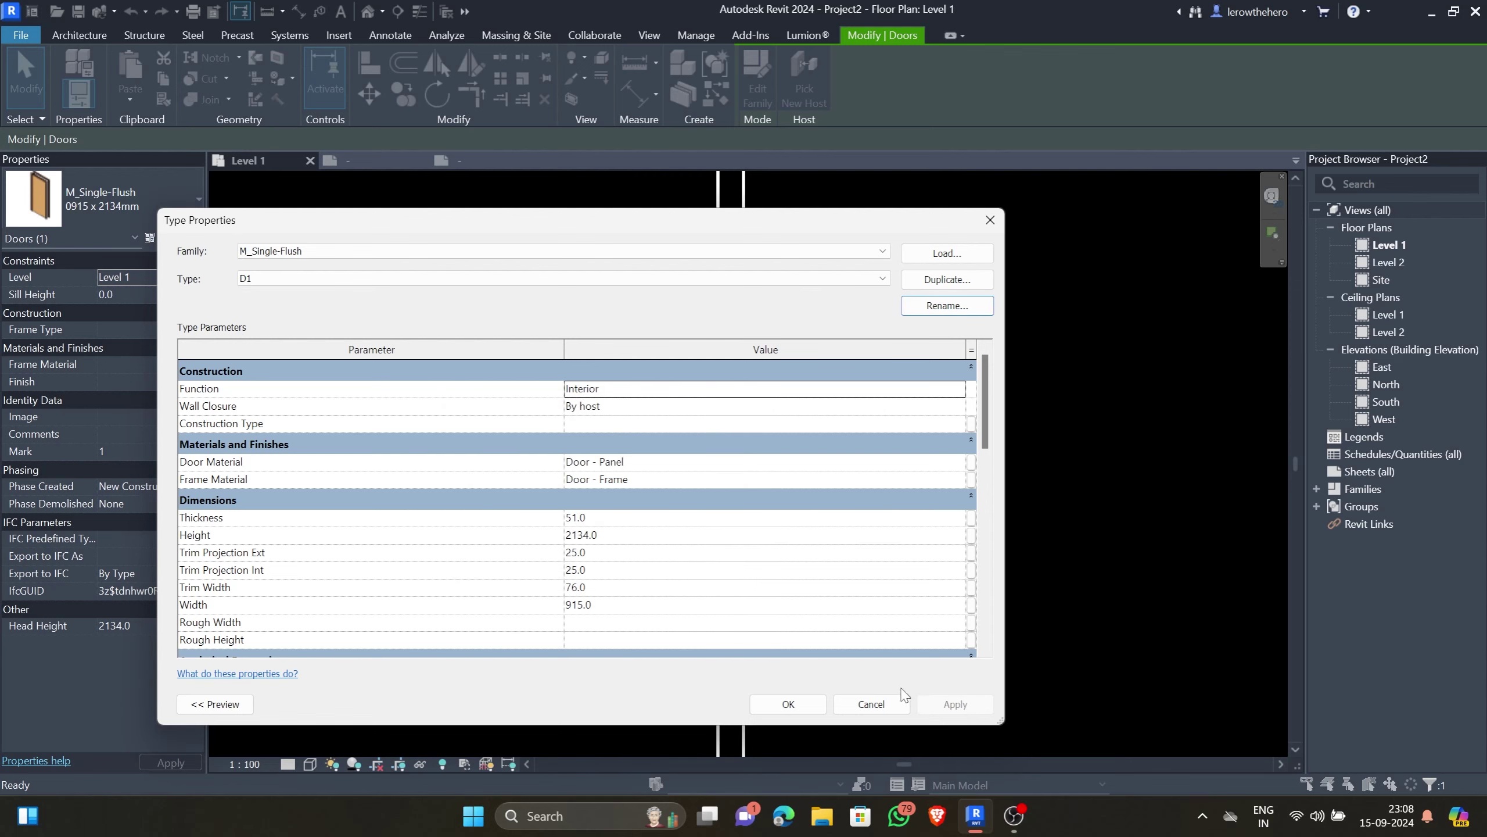
pyautogui.click(789, 703)
pyautogui.scroll(-5, 448, 479)
pyautogui.scroll(-2, 448, 479)
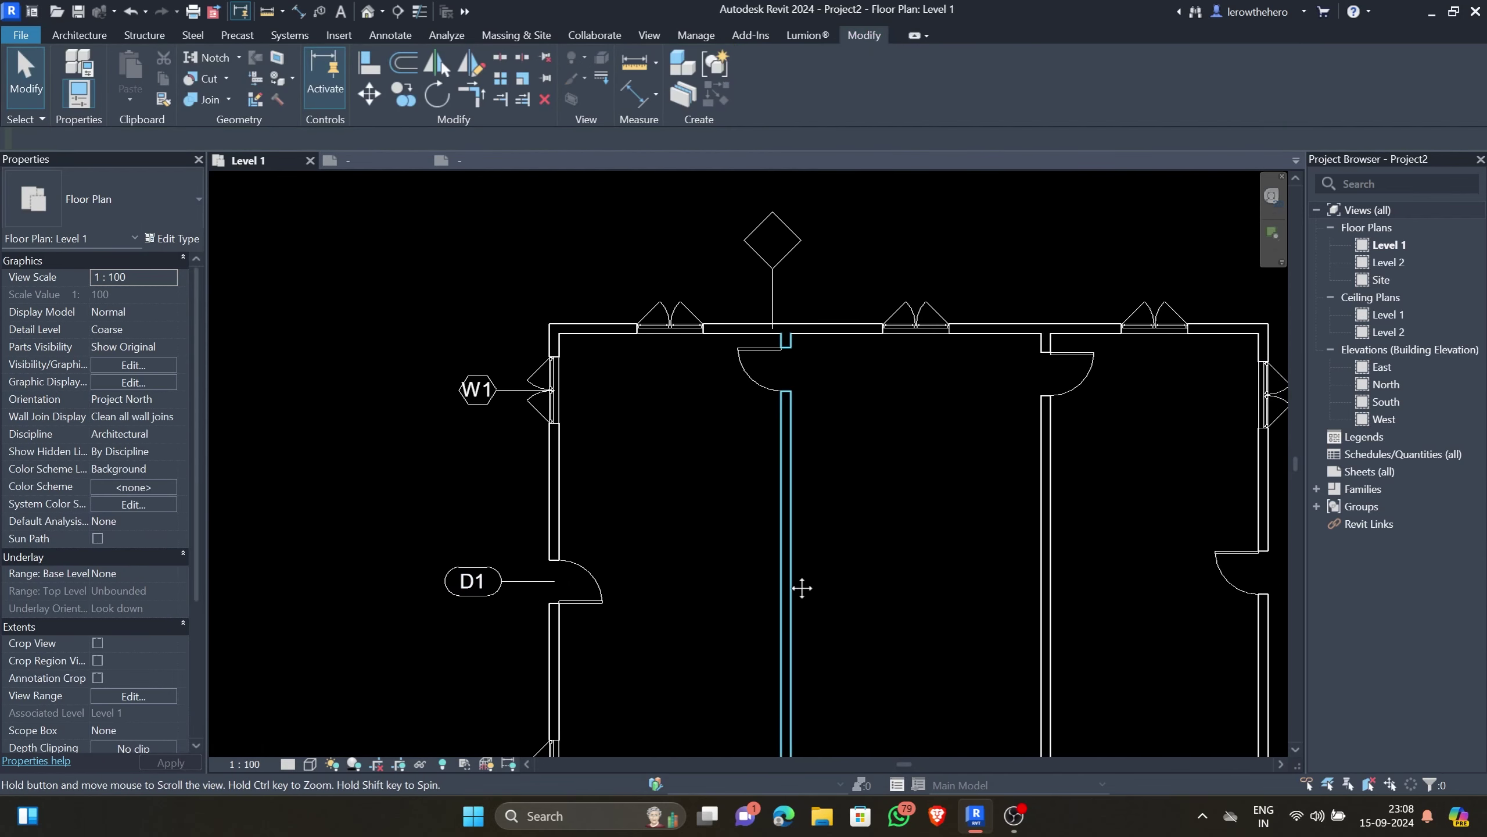
pyautogui.scroll(5, 794, 474)
pyautogui.click(796, 495)
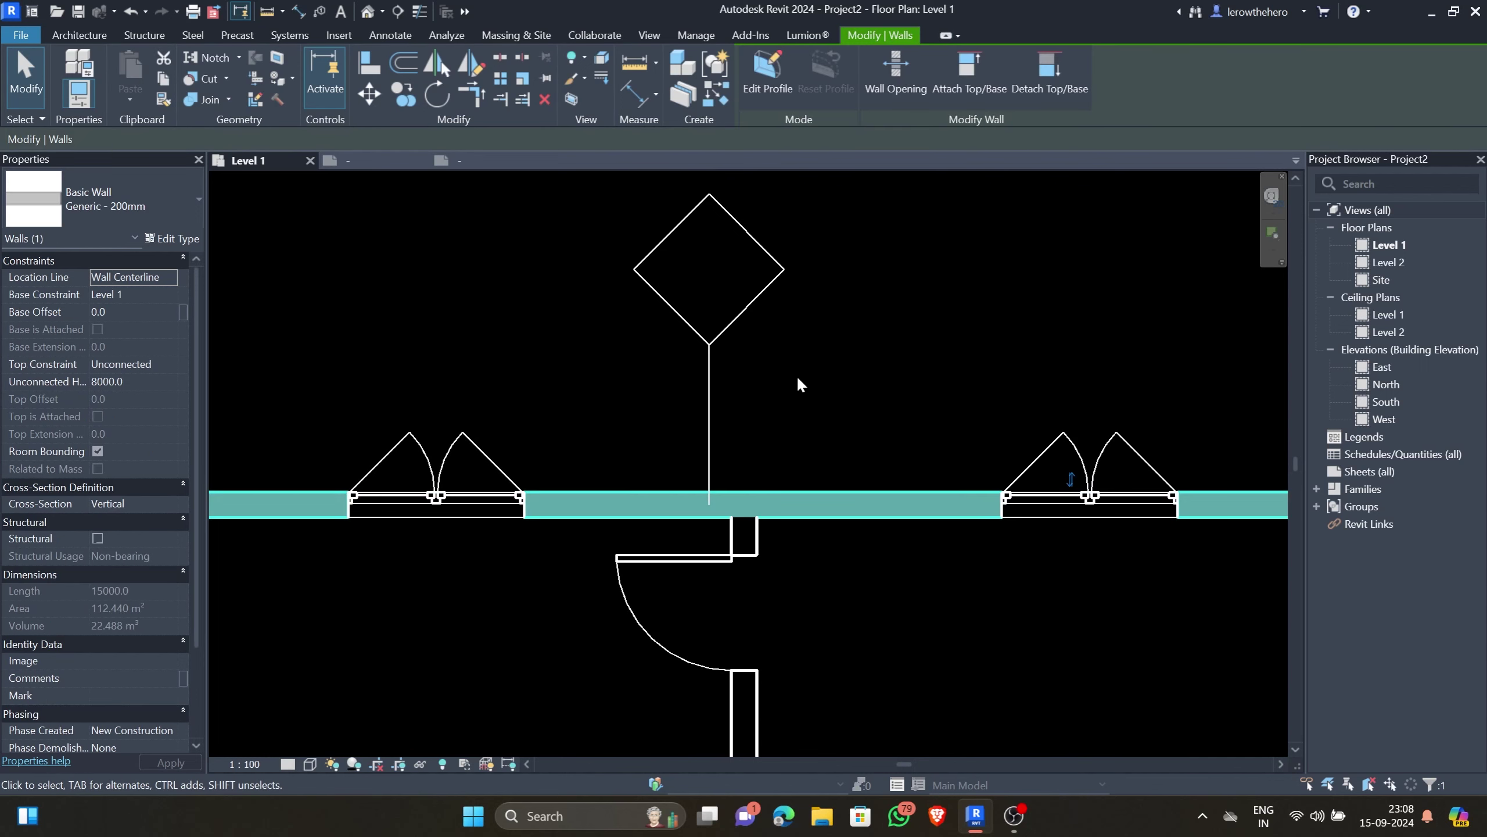
# Open the diamond wall tag's family and its label parameters for editing
pyautogui.click(797, 374)
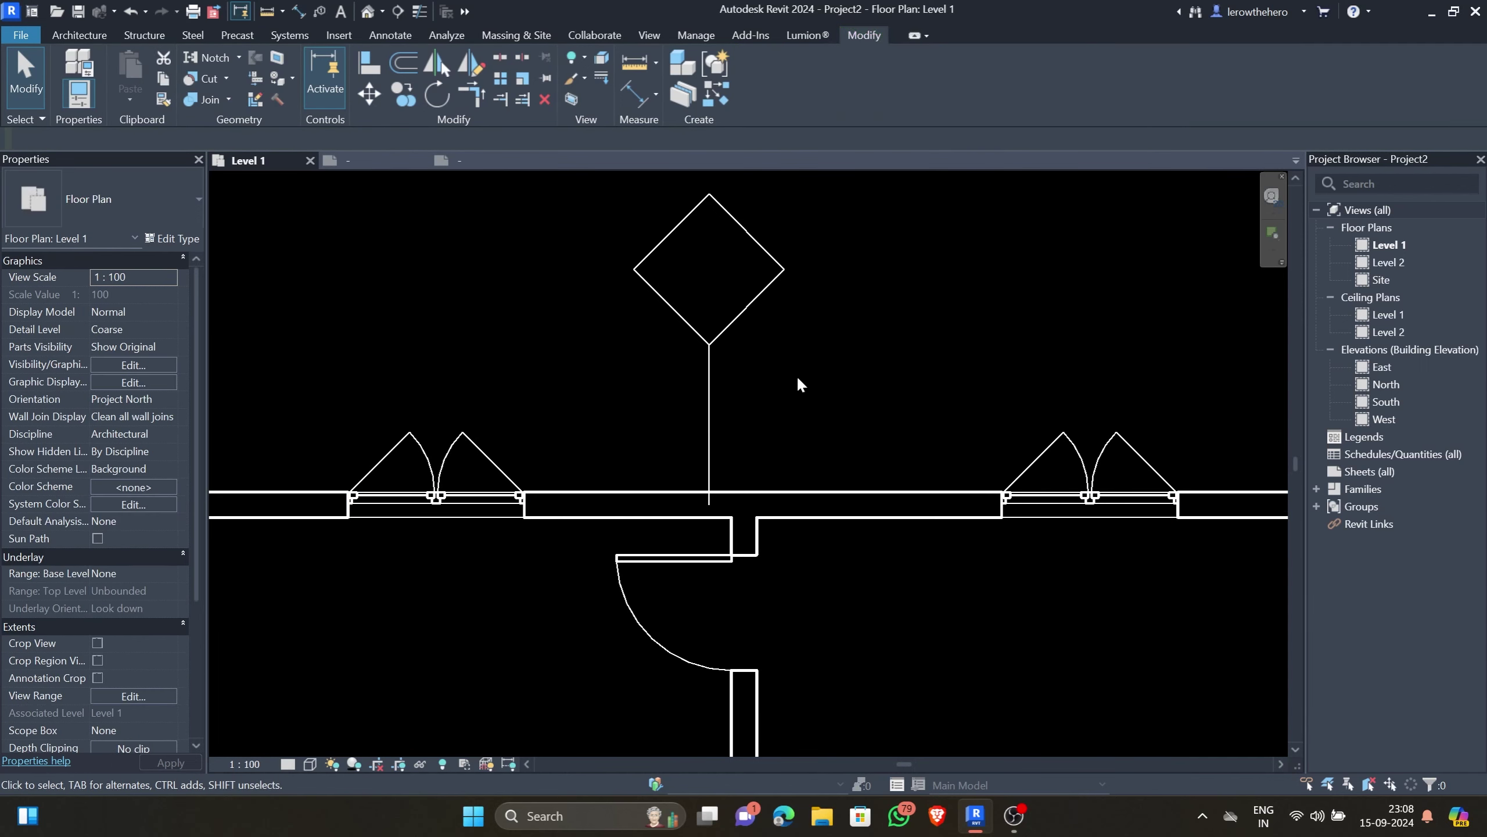
pyautogui.click(729, 324)
pyautogui.click(753, 103)
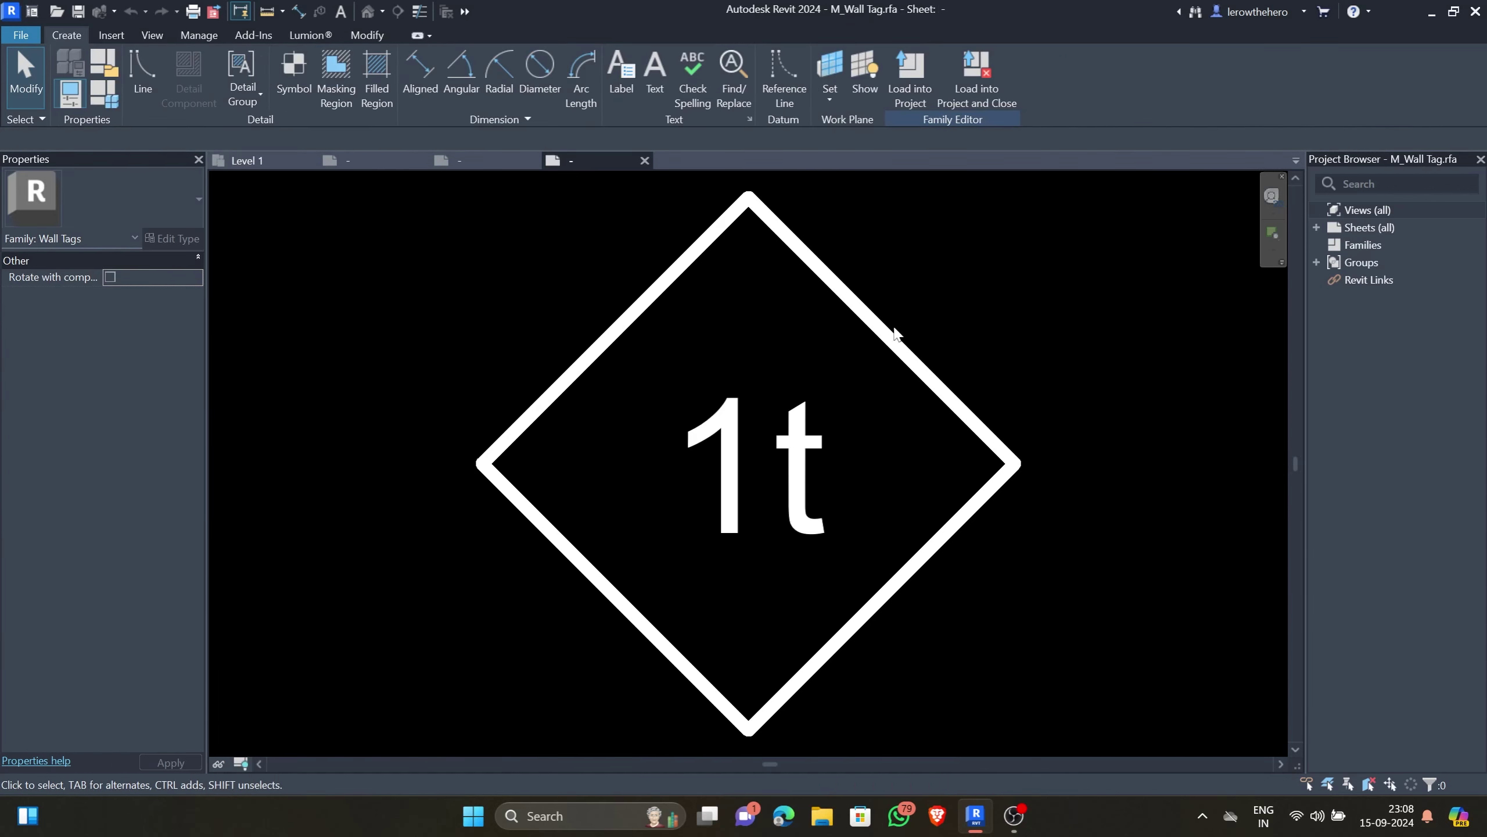
pyautogui.click(792, 470)
pyautogui.click(663, 105)
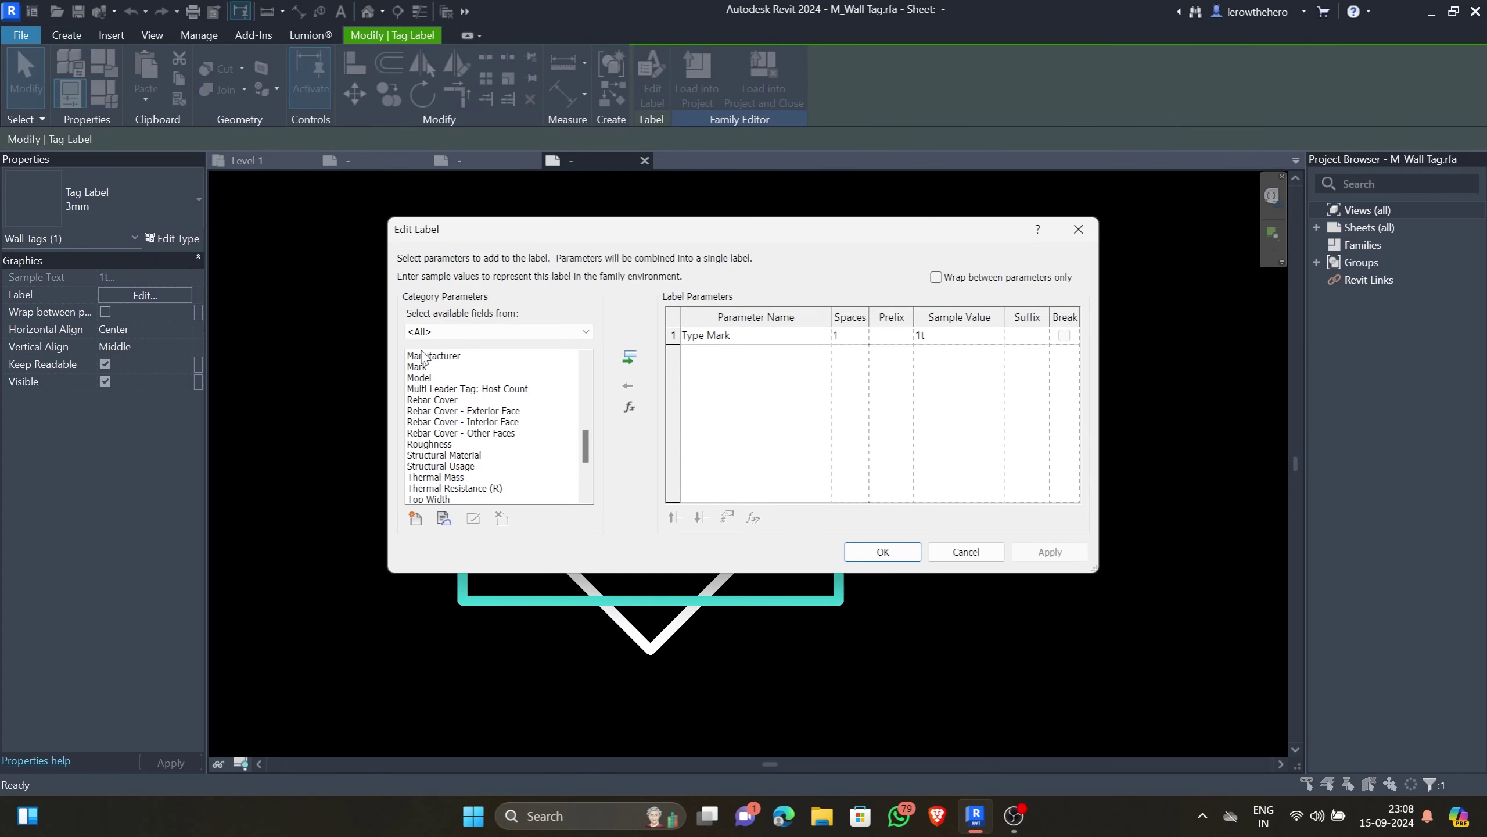
# Replace Type Mark with Type Name and Structural Material in the wall tag label
pyautogui.click(703, 335)
pyautogui.click(627, 386)
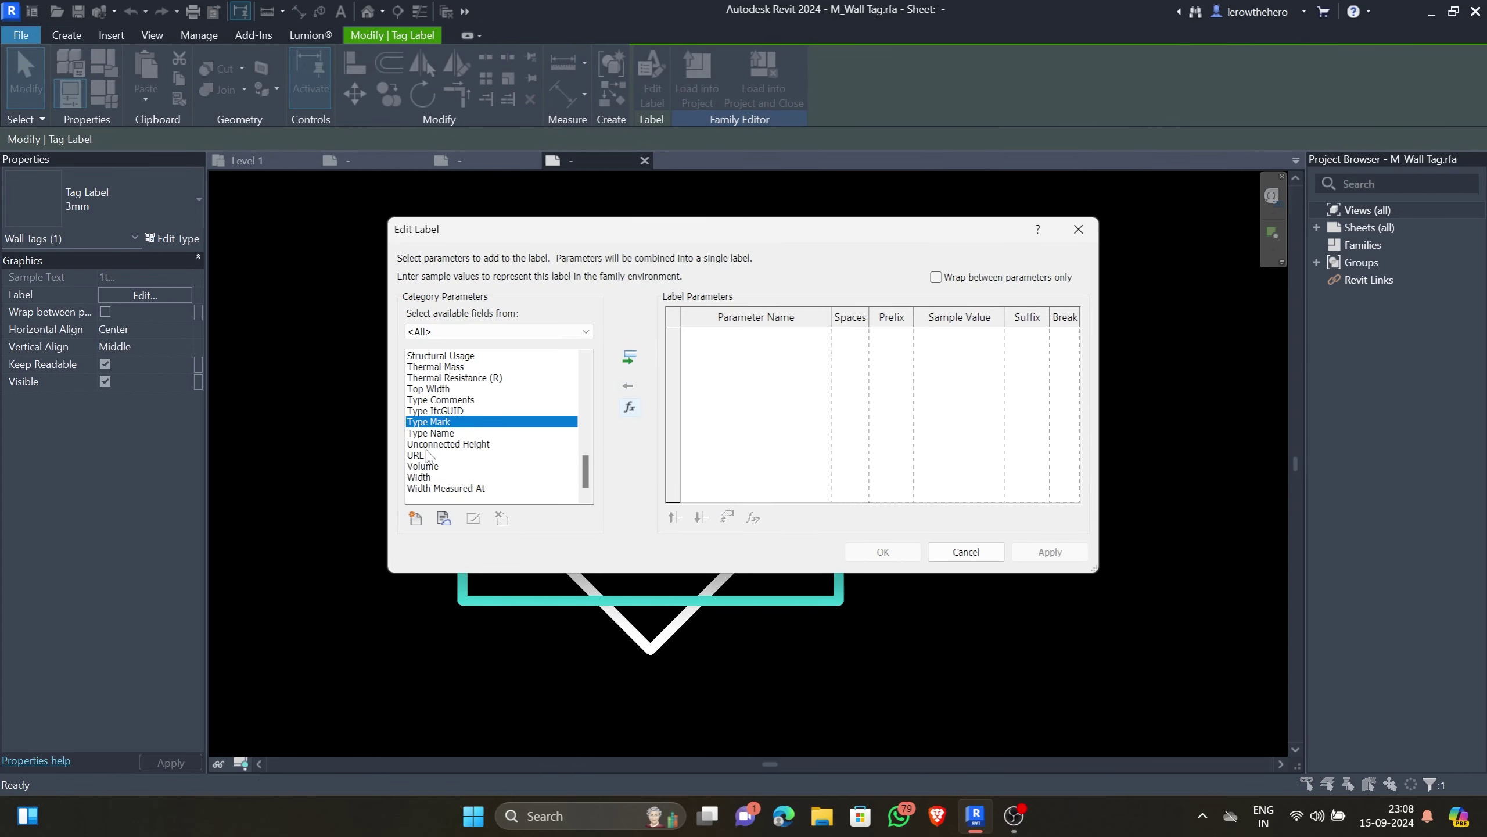
pyautogui.click(445, 432)
pyautogui.doubleClick(497, 433)
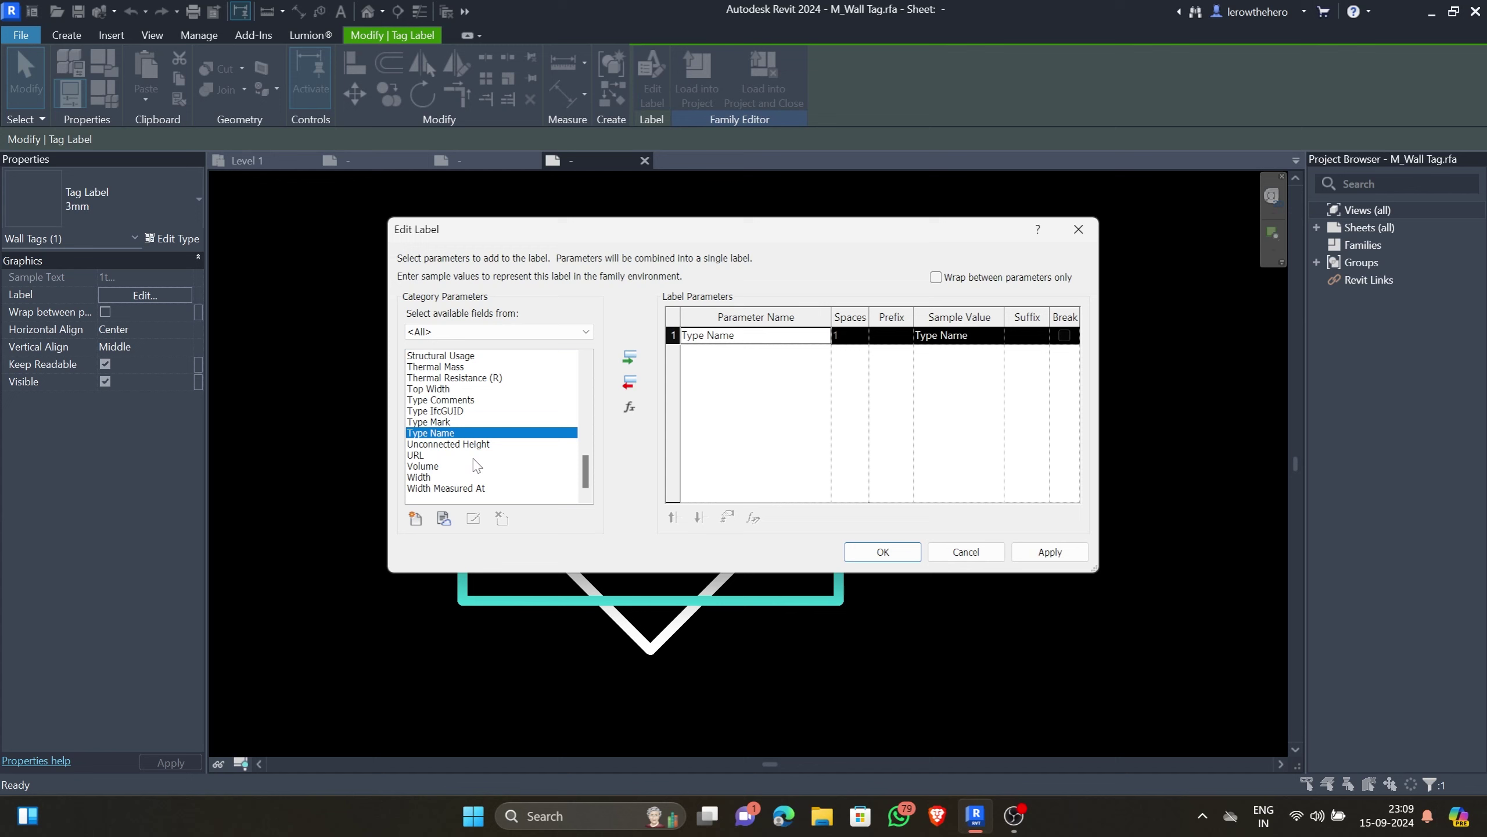
pyautogui.scroll(2, 475, 463)
pyautogui.click(471, 423)
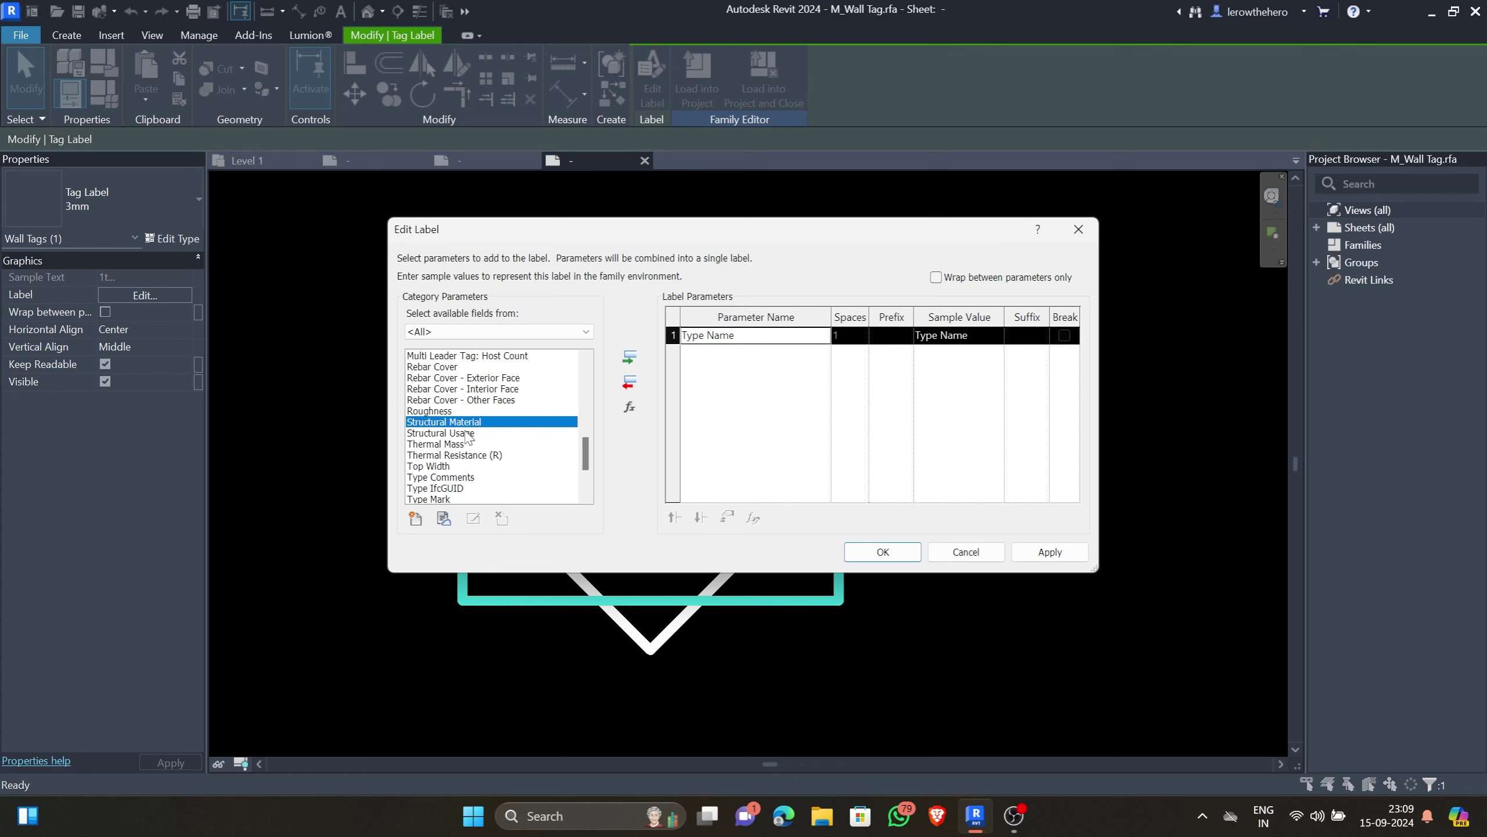
pyautogui.doubleClick(467, 423)
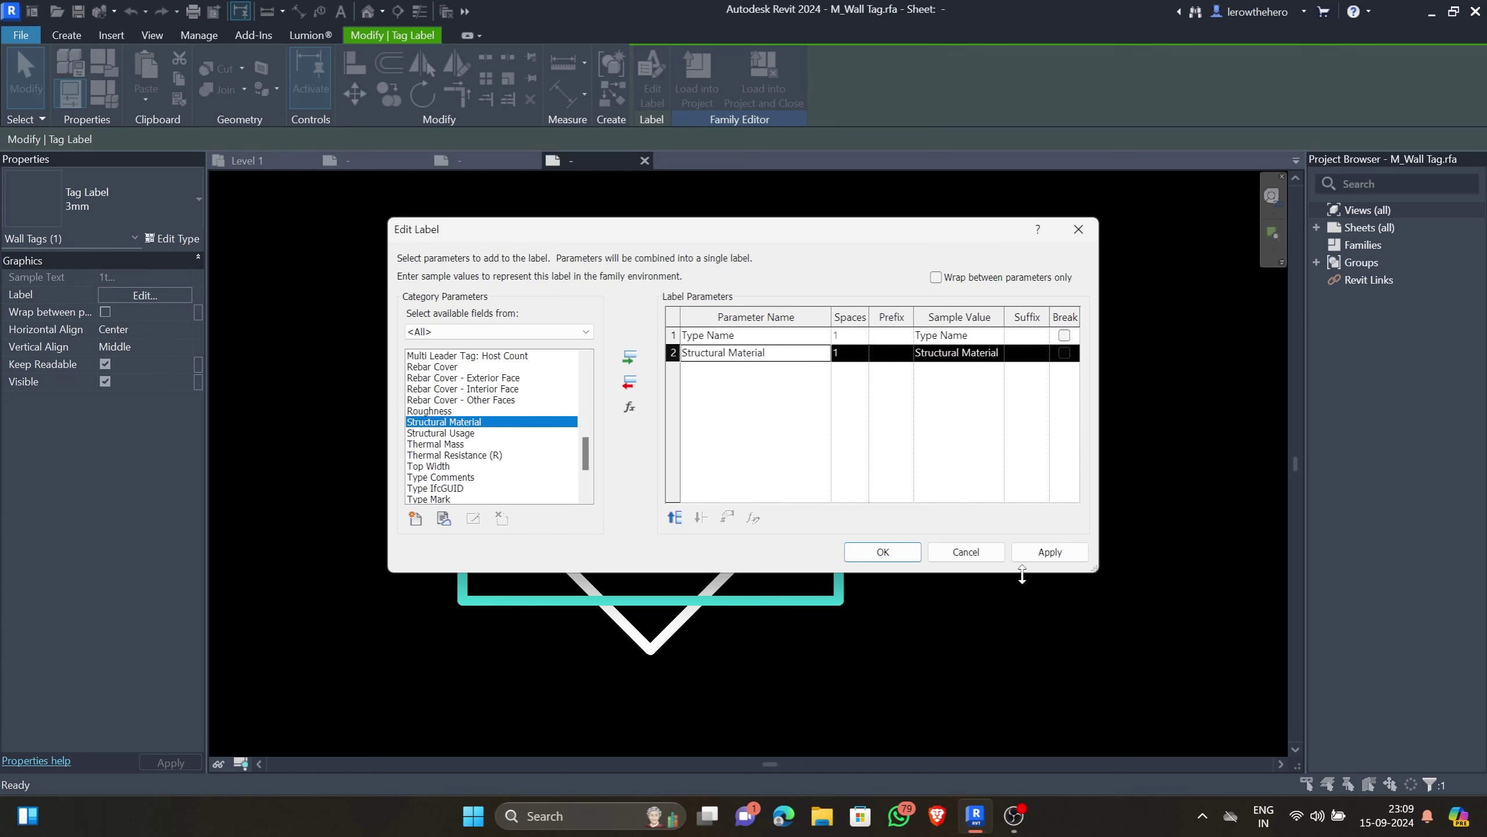
pyautogui.click(1049, 551)
pyautogui.click(883, 551)
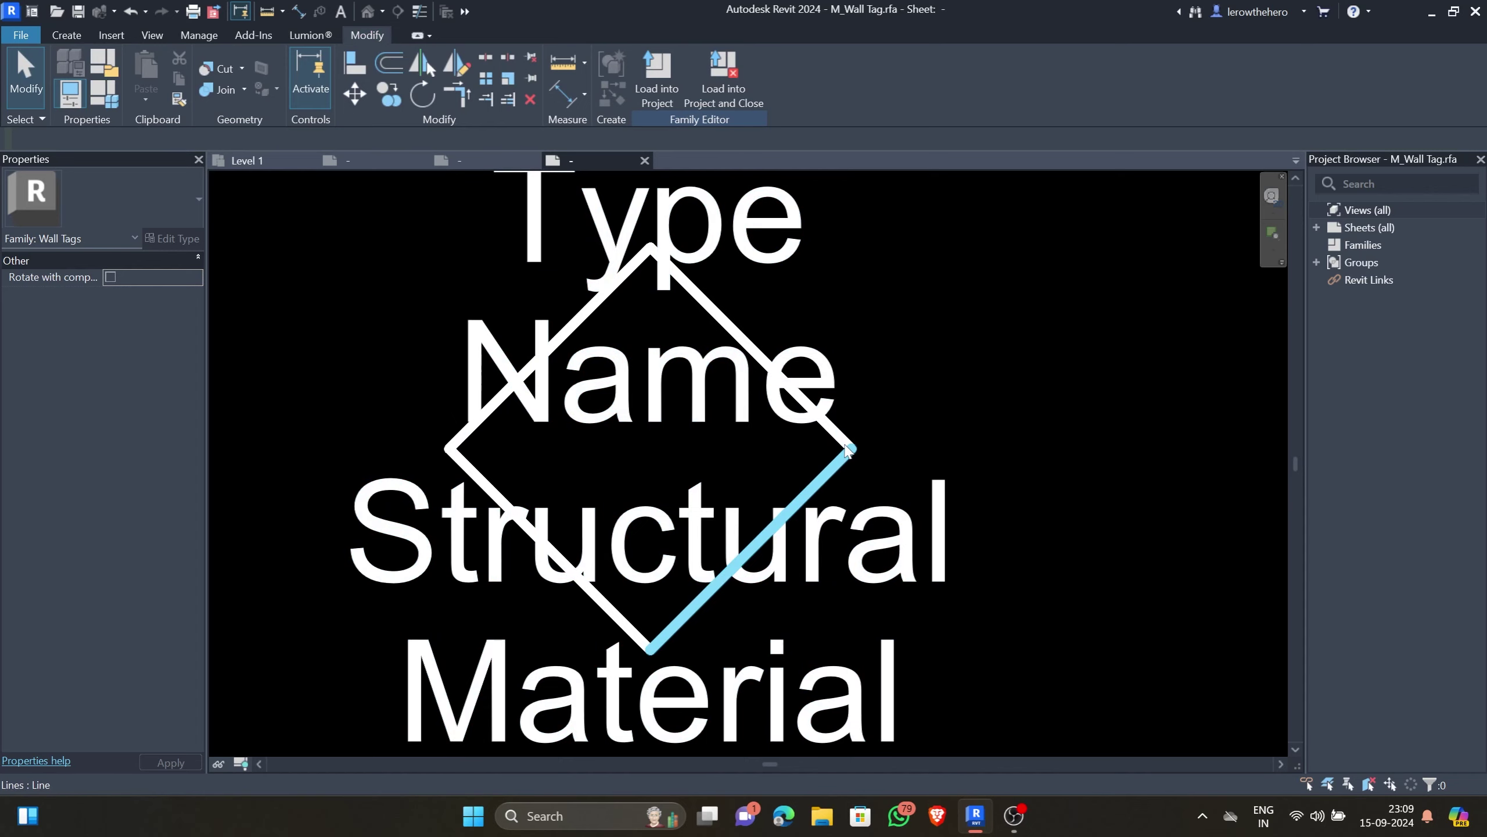
# Delete the tag's diamond outline, widen the label, and load the tag into Project2
pyautogui.click(848, 451)
pyautogui.press('Delete')
pyautogui.click(916, 449)
pyautogui.scroll(-4, 858, 430)
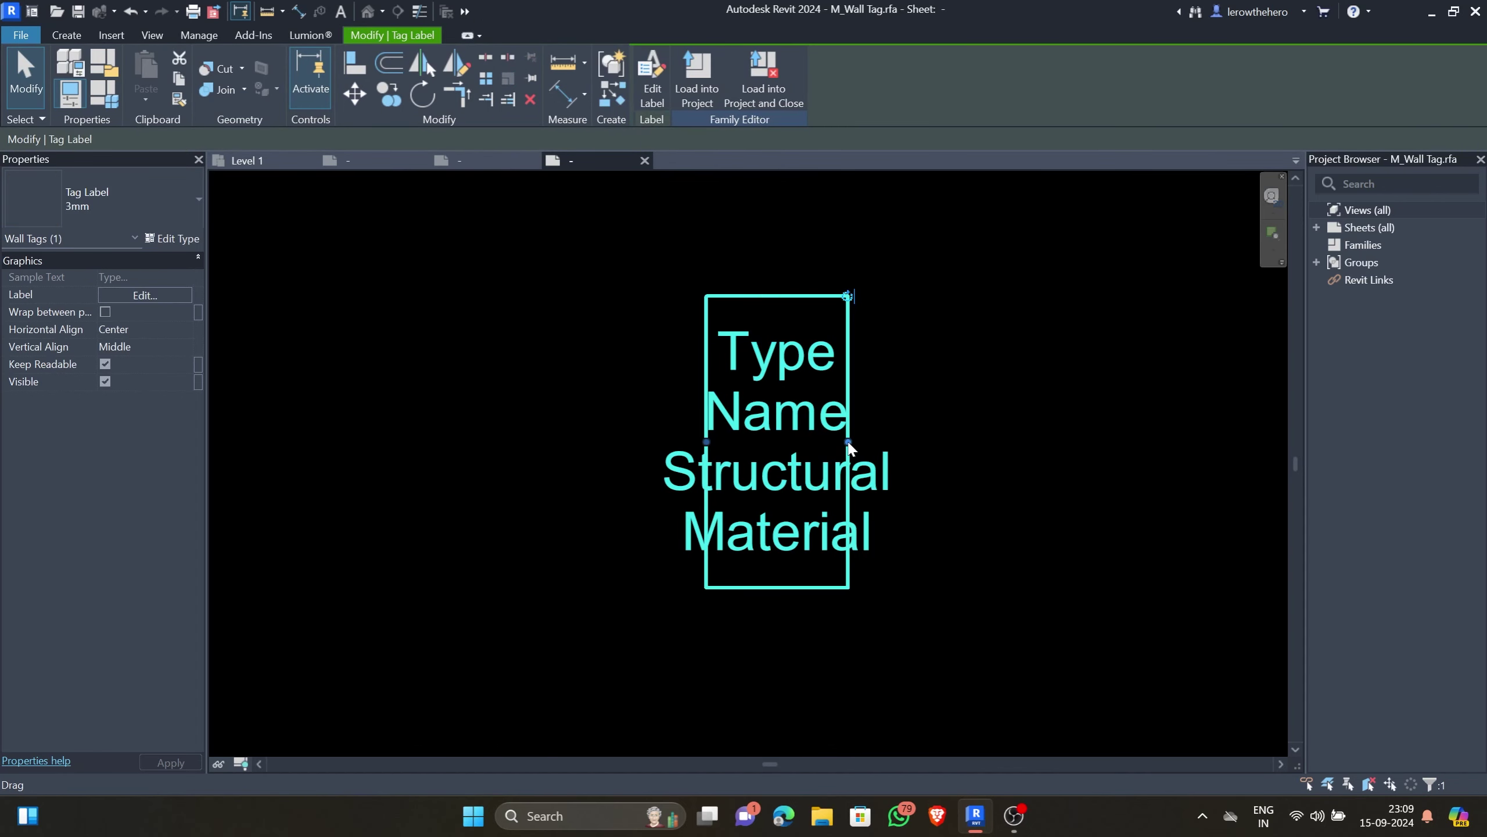
pyautogui.moveTo(849, 444); pyautogui.dragTo(1015, 444)
pyautogui.click(1037, 496)
pyautogui.click(657, 82)
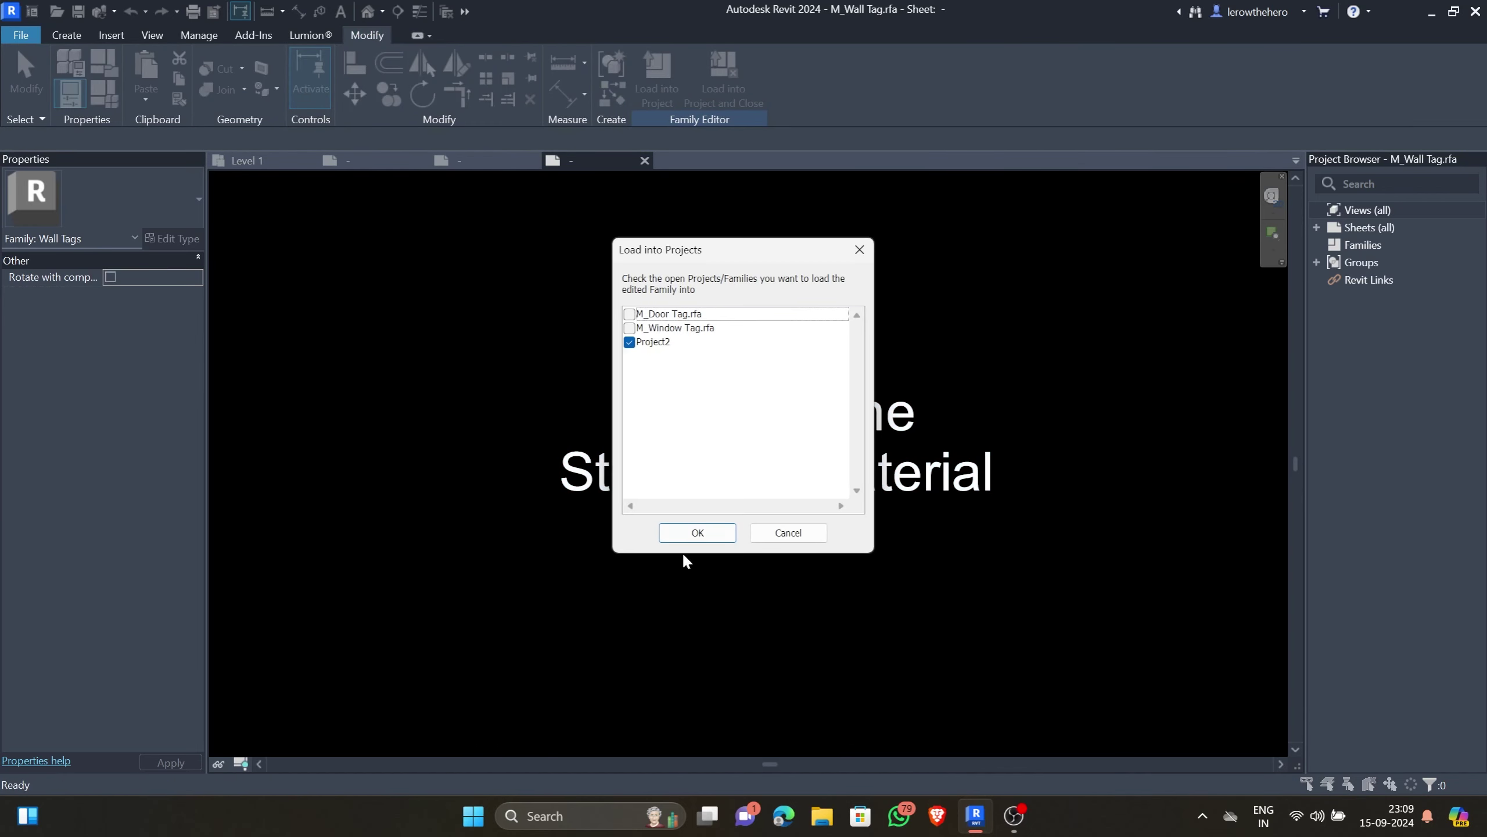
pyautogui.click(697, 532)
# Overwrite the wall tag and set the Generic - 200mm structure layer to Gypsum Wall Board
pyautogui.click(682, 381)
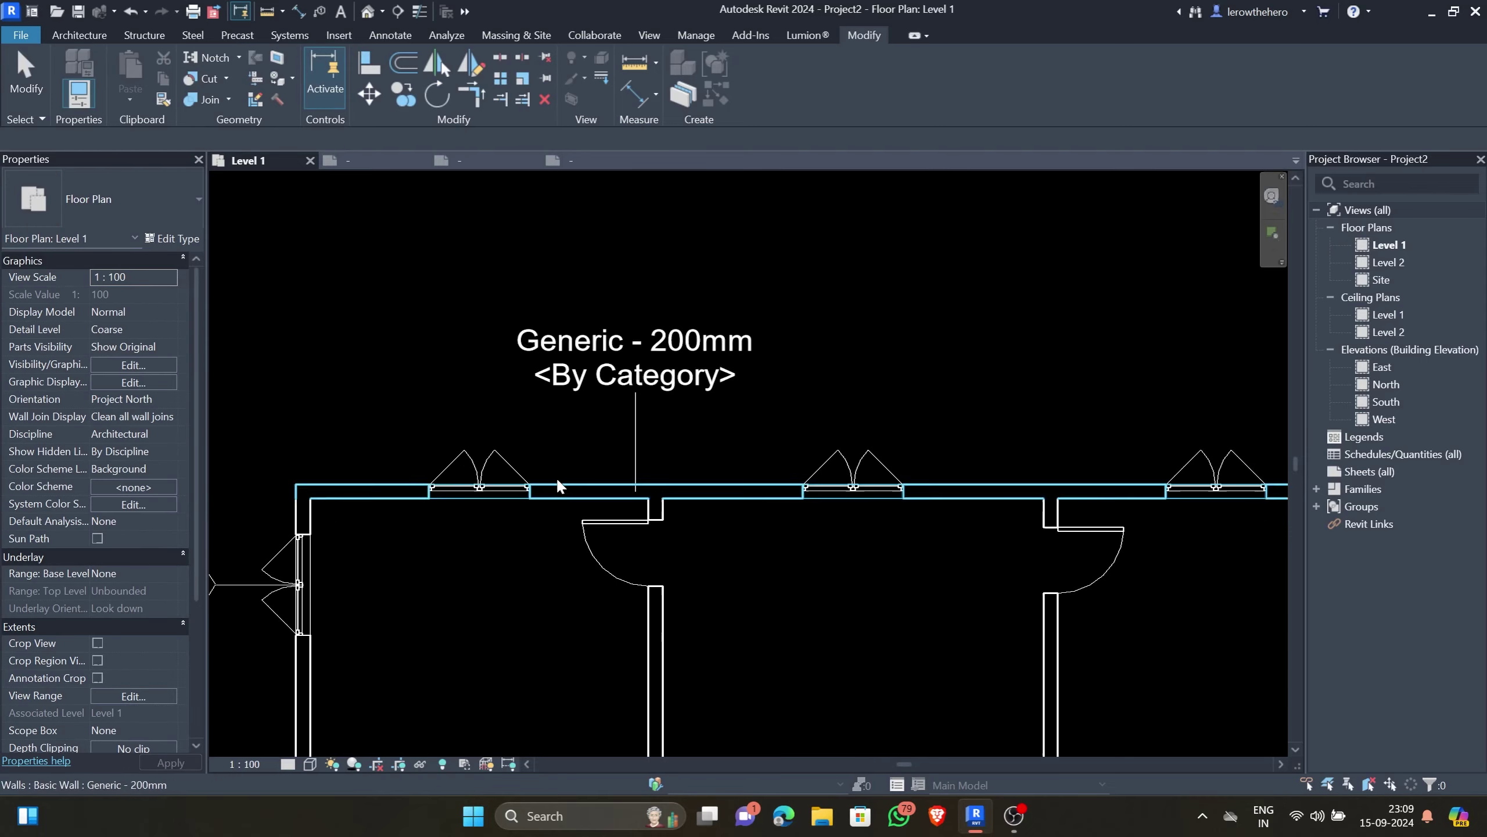
pyautogui.click(748, 509)
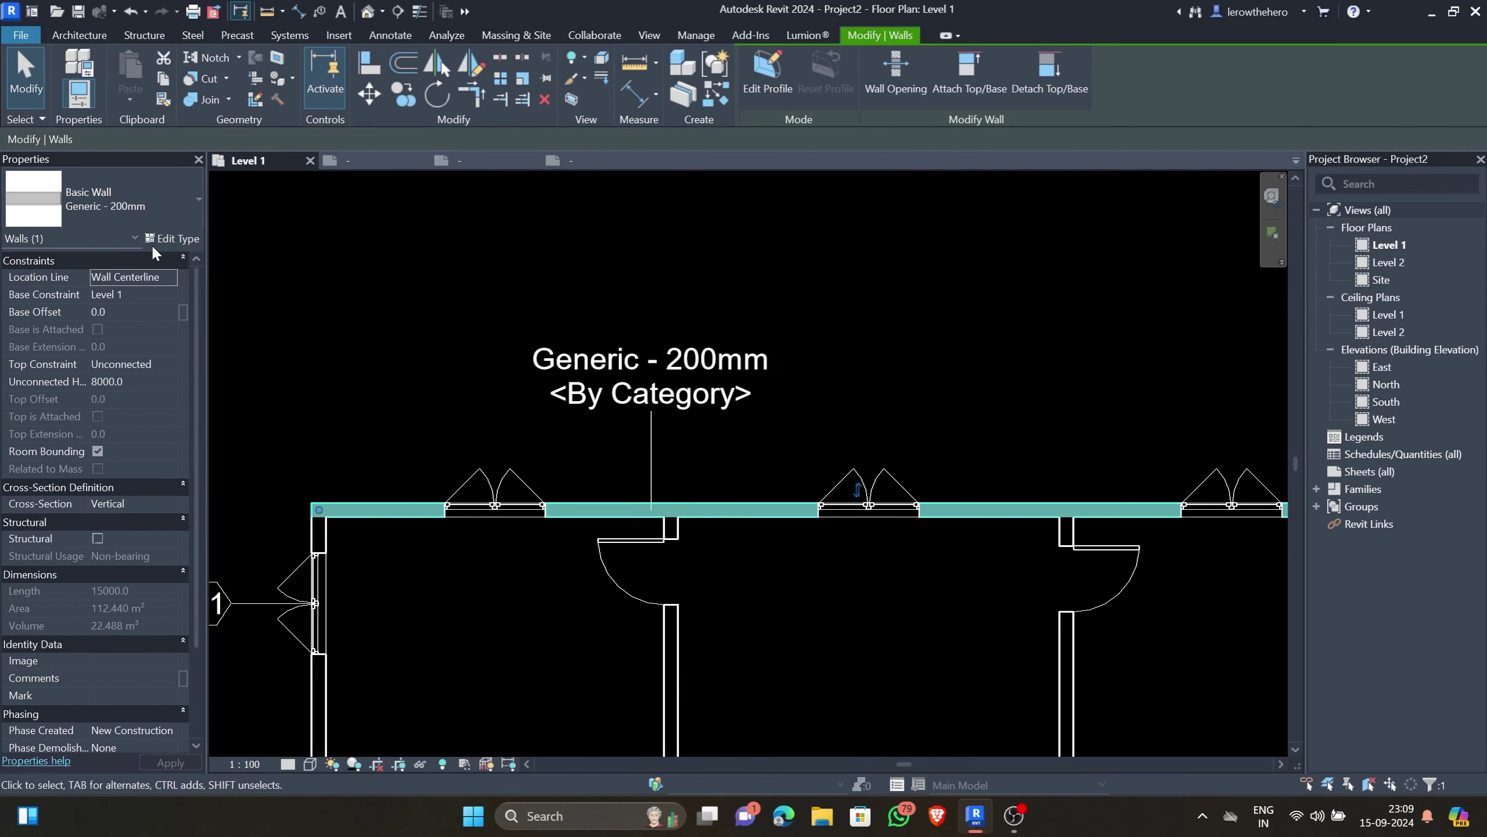
pyautogui.click(170, 238)
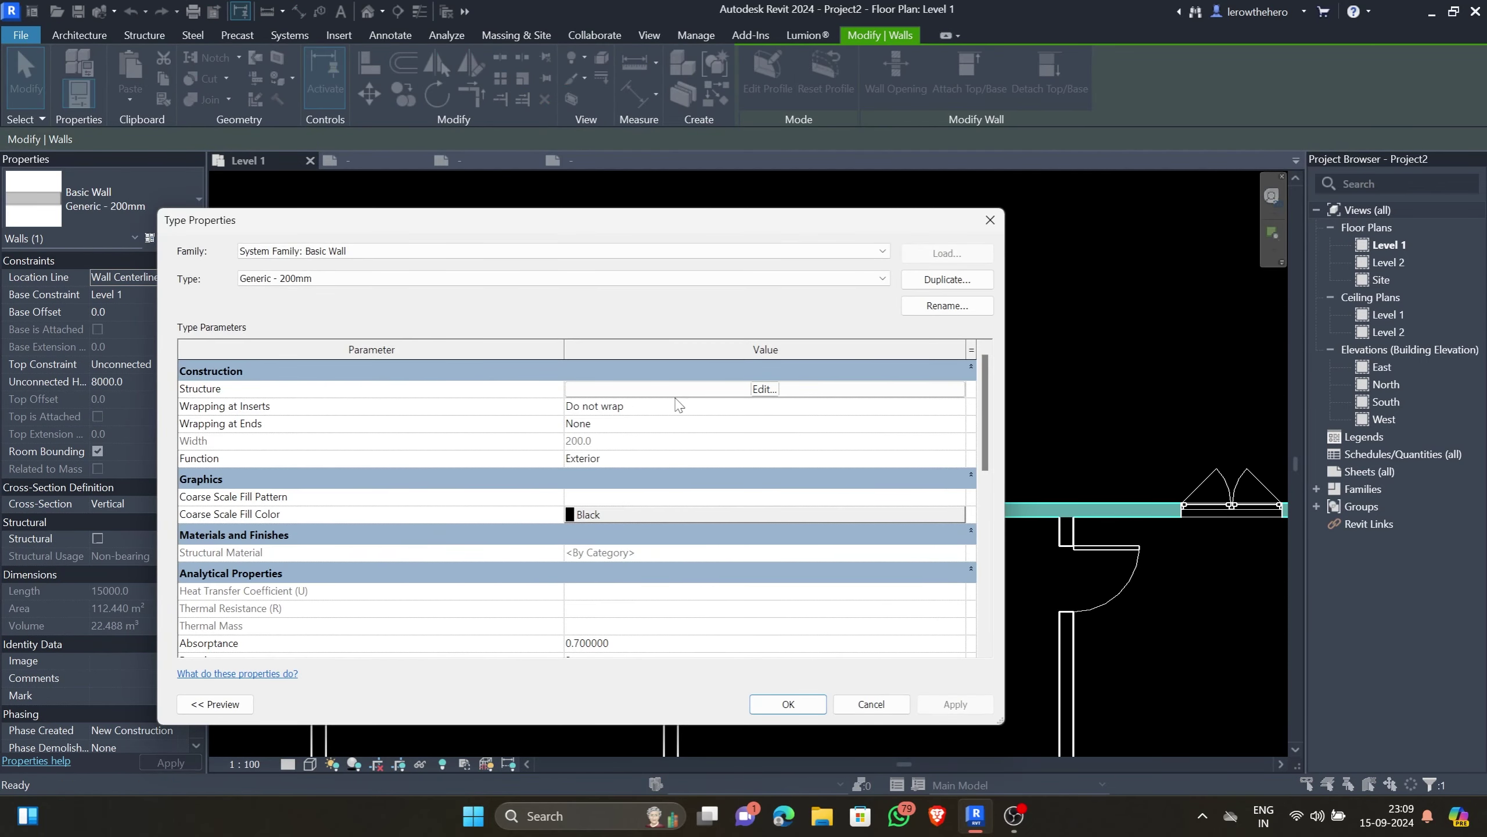
pyautogui.click(763, 390)
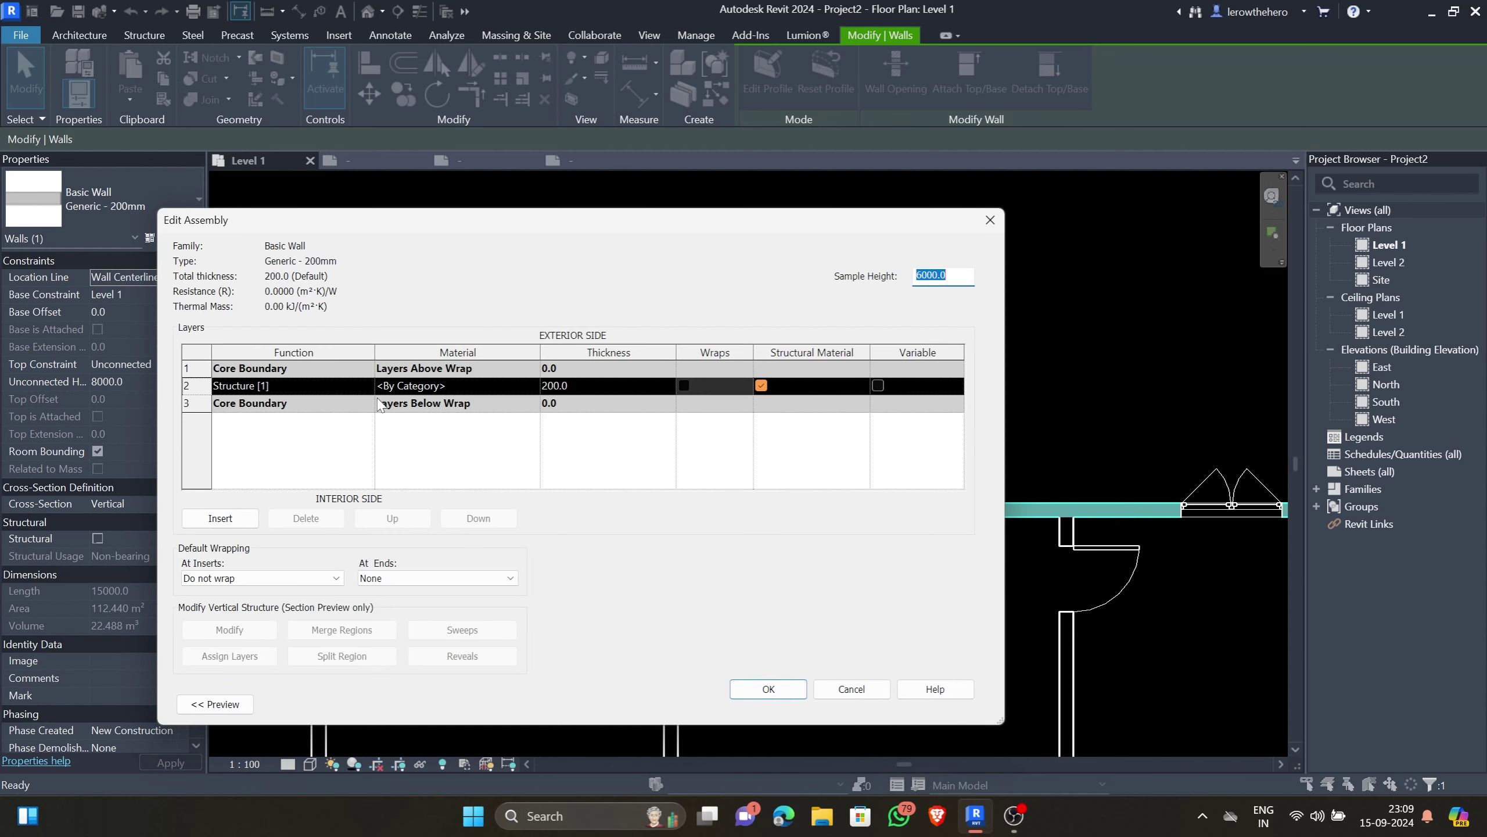
pyautogui.click(534, 388)
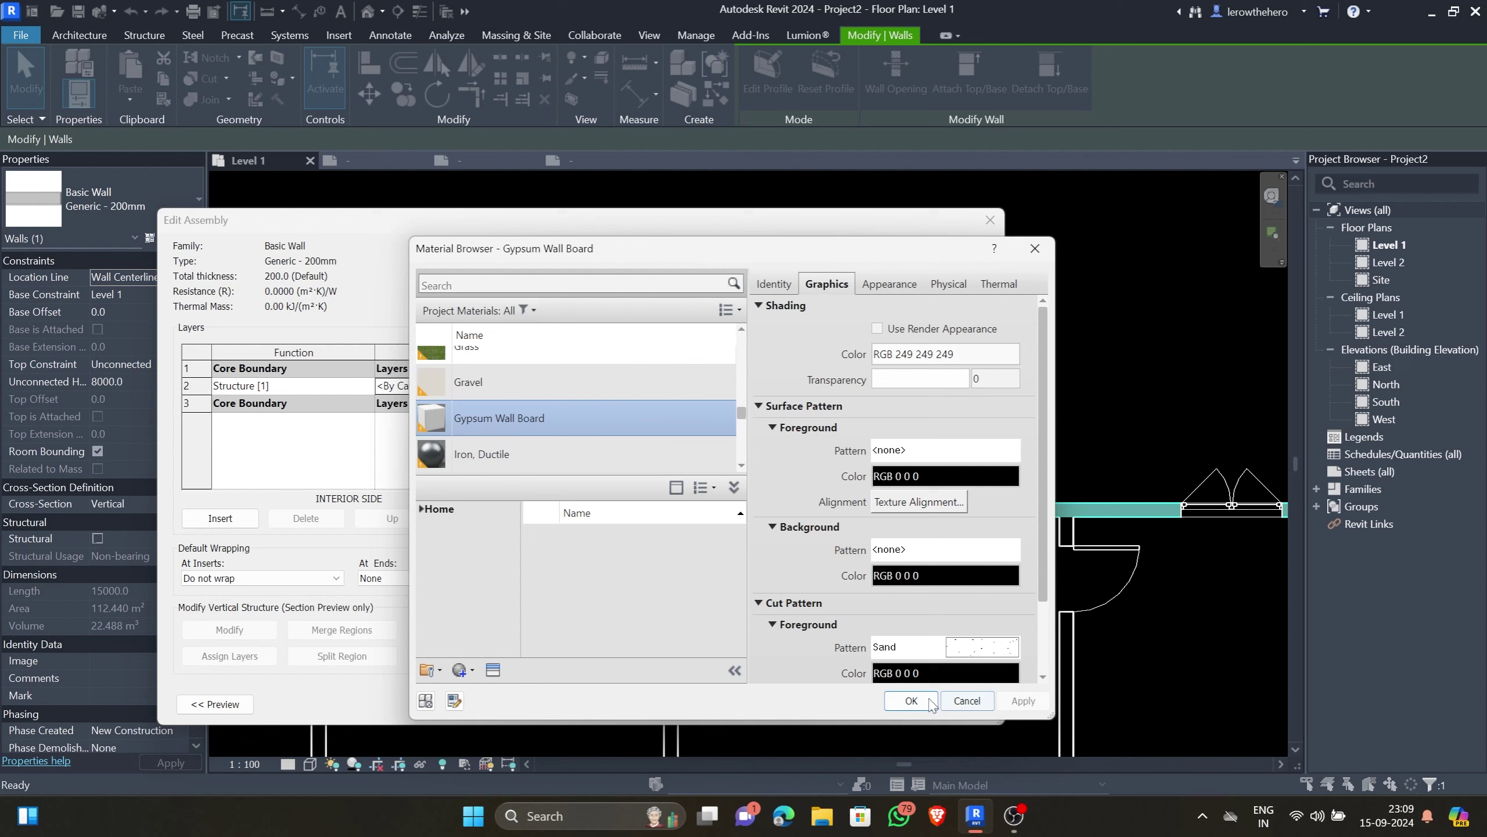
pyautogui.click(911, 700)
pyautogui.click(768, 688)
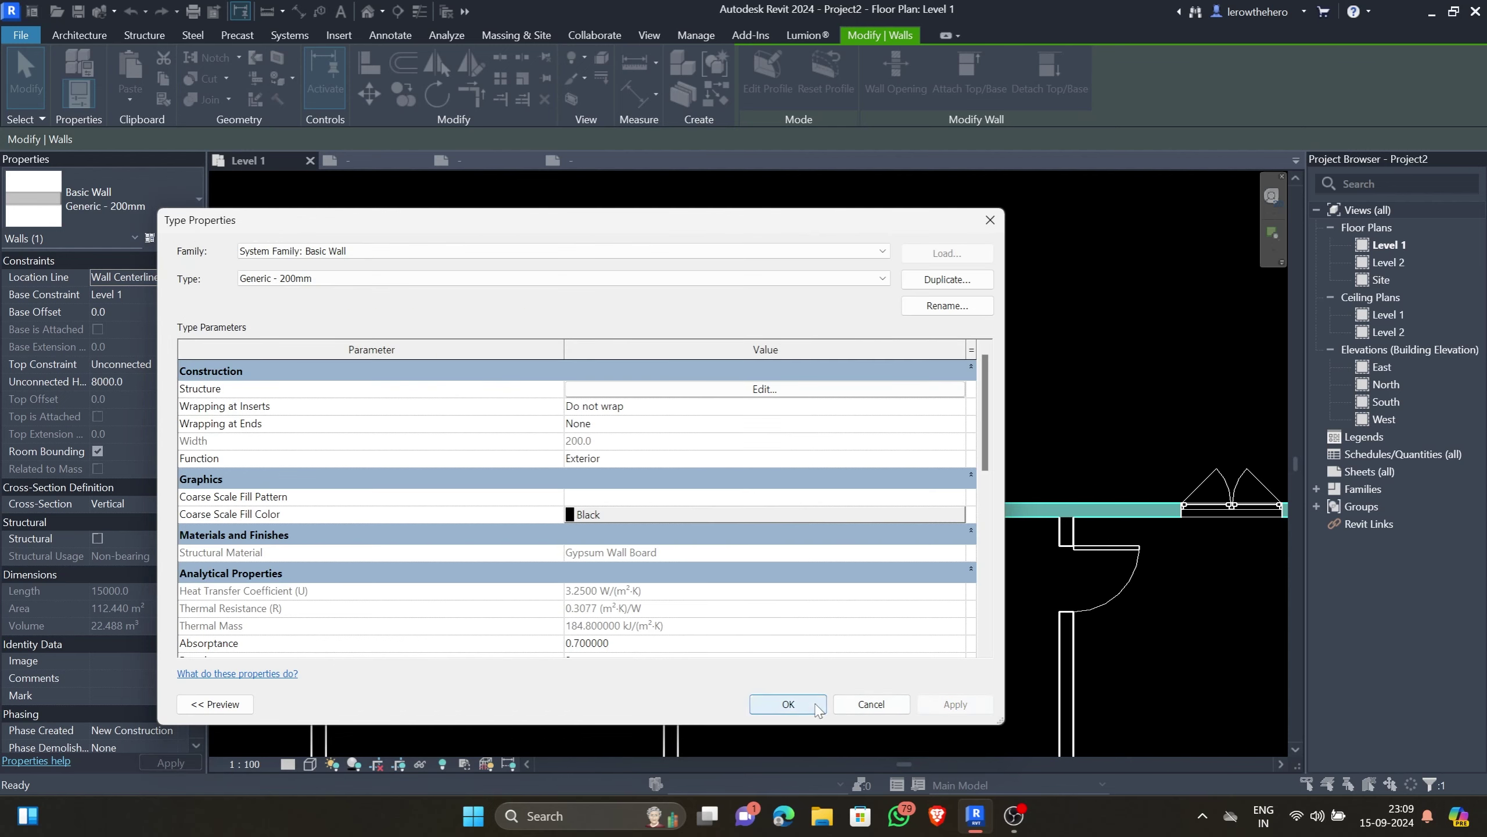
pyautogui.click(788, 706)
pyautogui.click(949, 359)
pyautogui.click(394, 36)
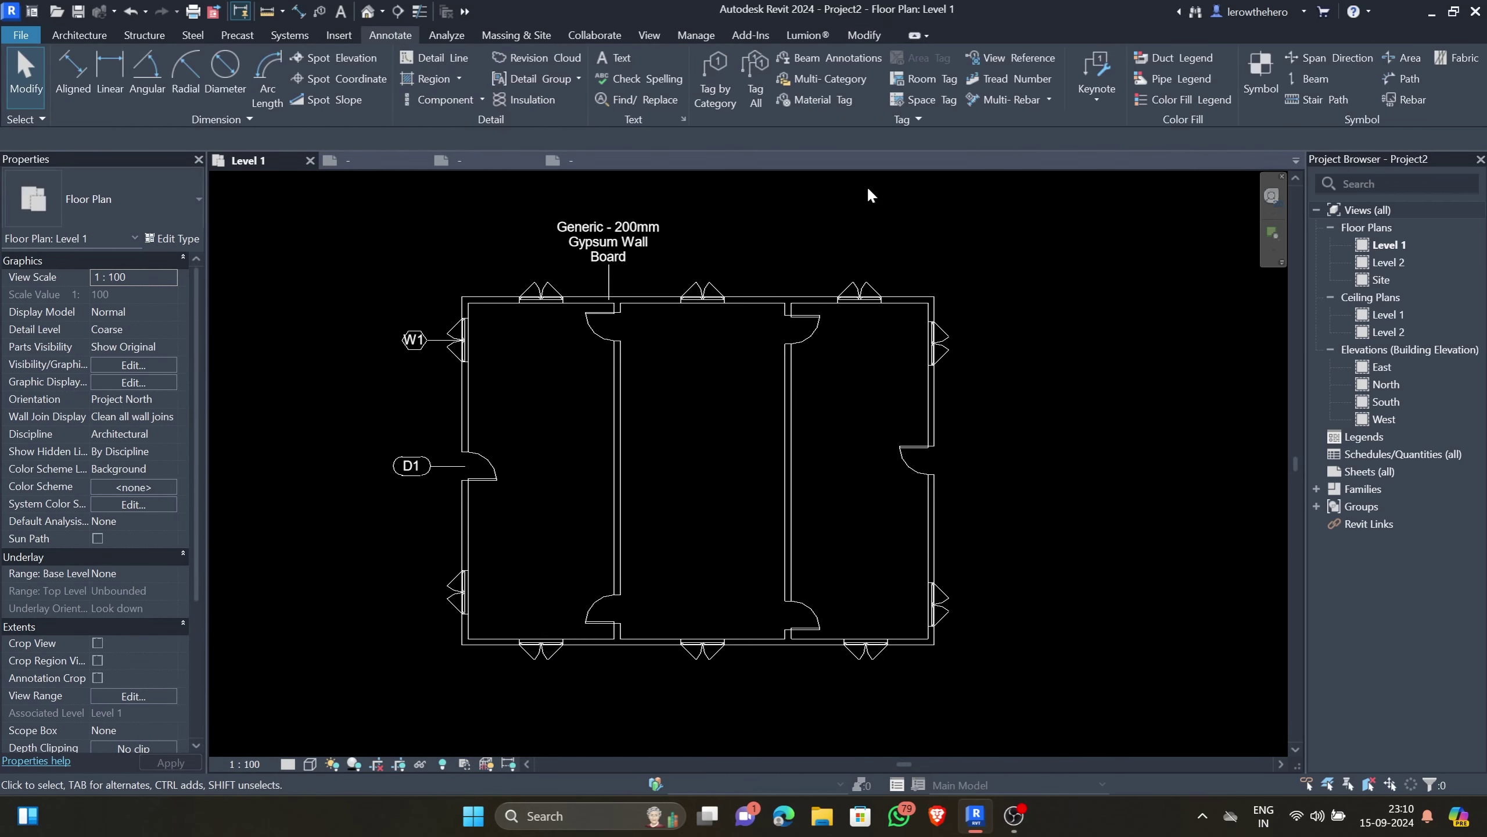
# Tag all doors, walls and windows on Level 1 with leaders using Tag All
pyautogui.moveTo(867, 186)
pyautogui.mouseDown(button='middle')
pyautogui.moveTo(846, 257)
pyautogui.moveTo(802, 279)
pyautogui.mouseUp(button='middle')
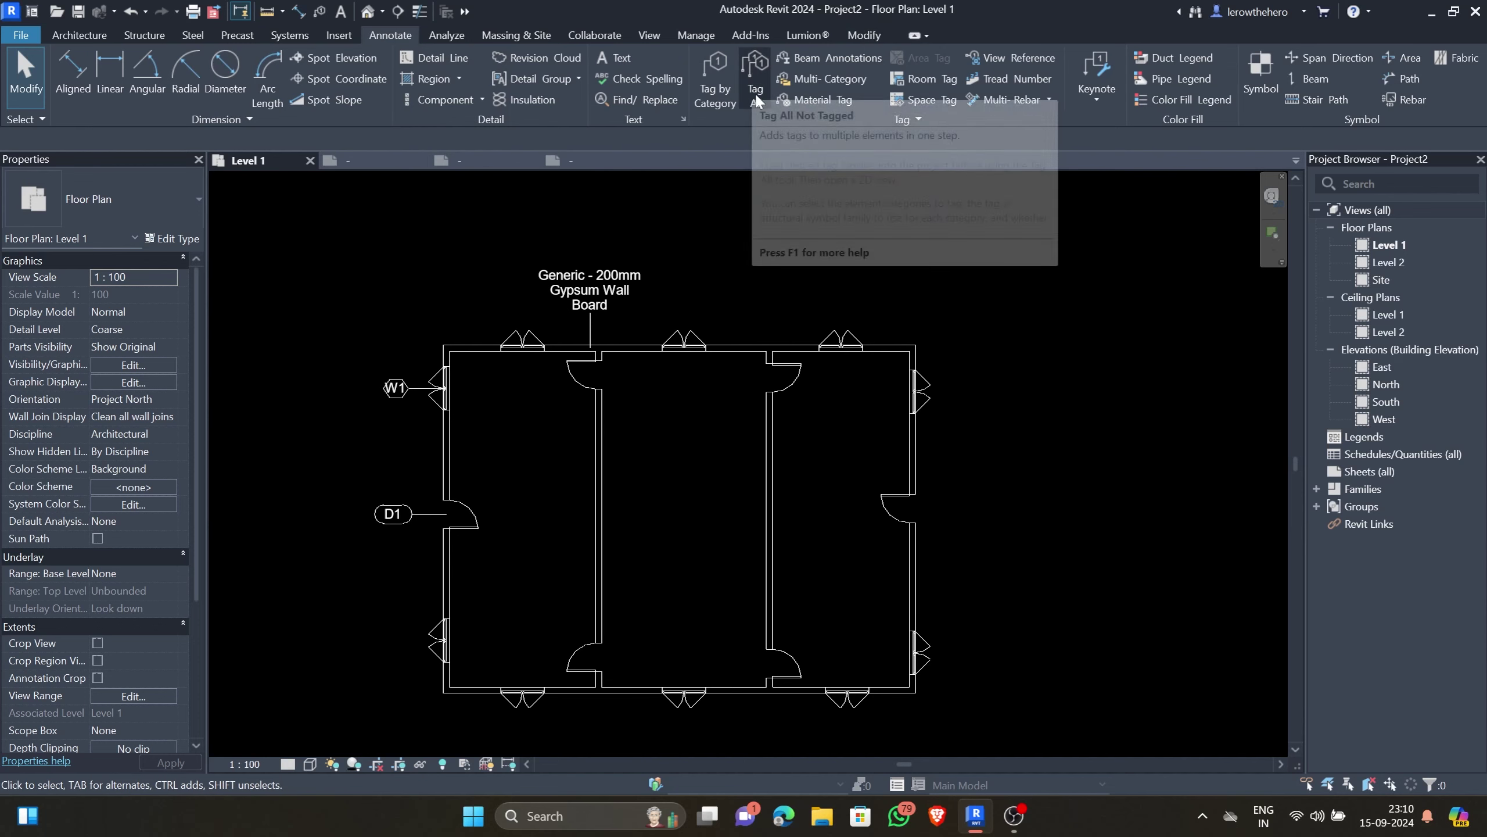
pyautogui.moveTo(824, 242); pyautogui.dragTo(798, 234, button='middle')
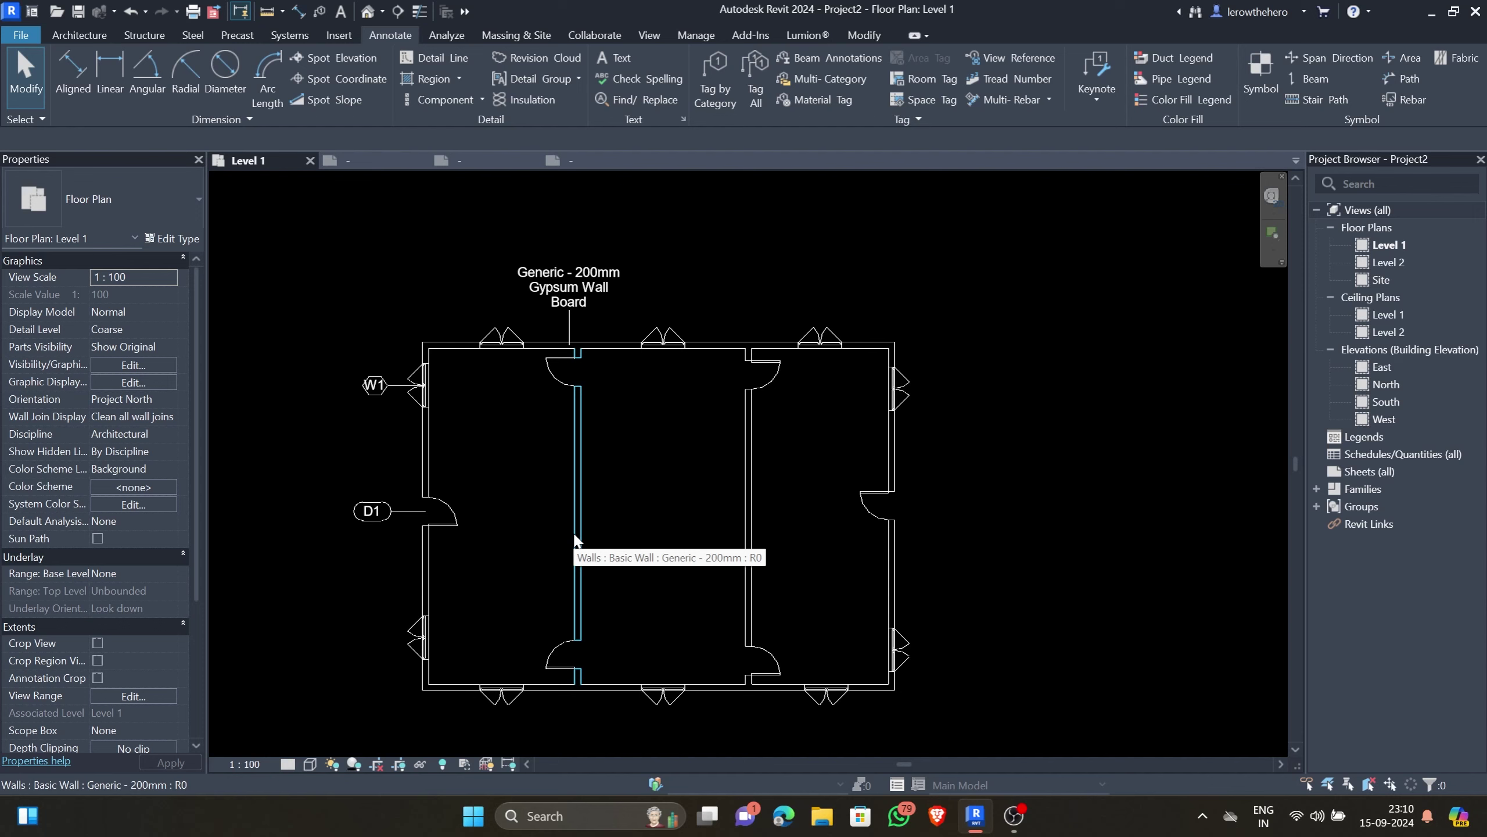
pyautogui.click(750, 77)
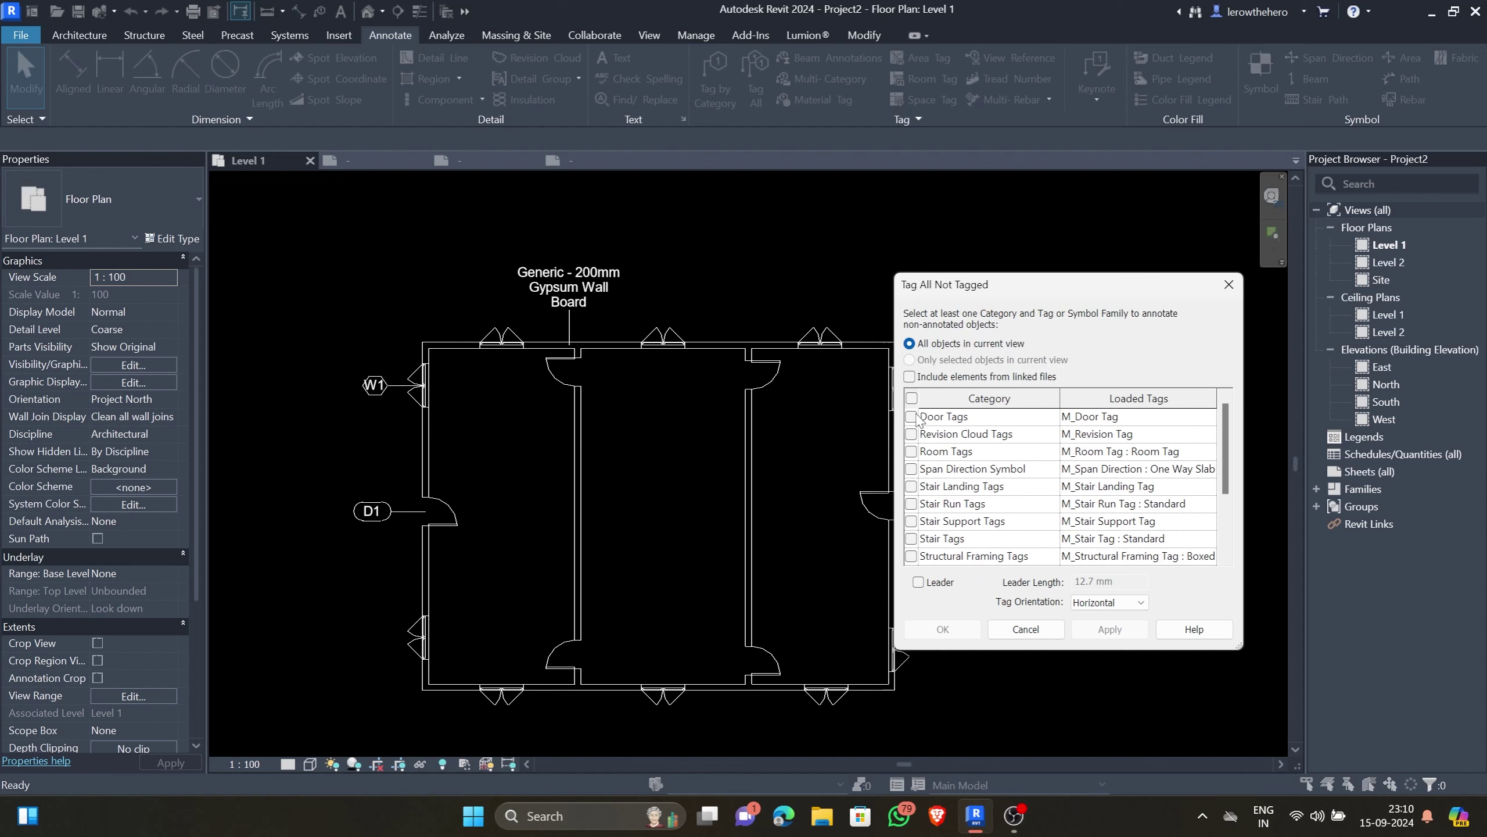
pyautogui.click(911, 416)
pyautogui.moveTo(1101, 287); pyautogui.dragTo(1130, 287)
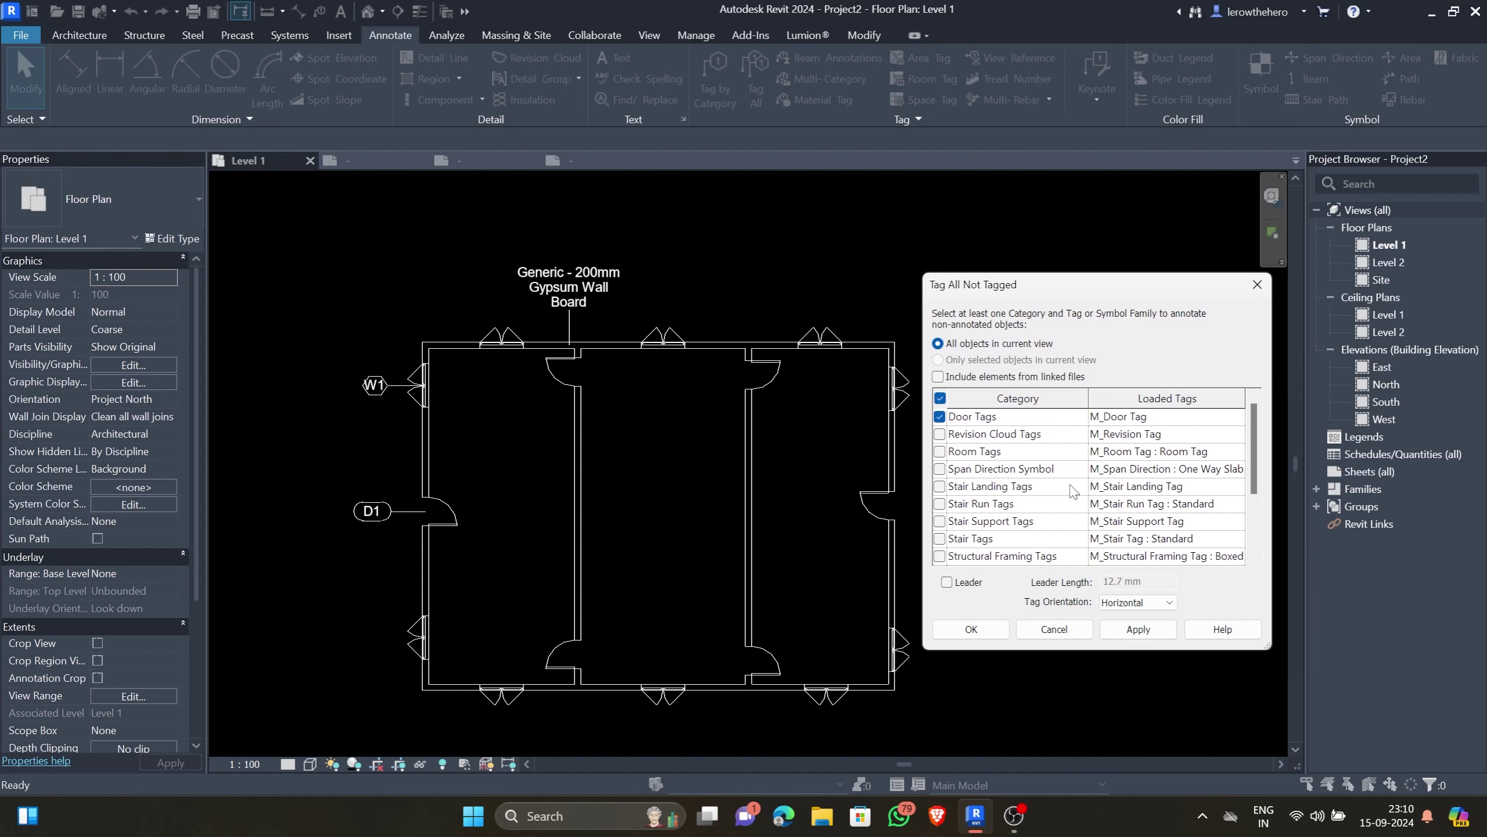
pyautogui.scroll(-2, 1071, 492)
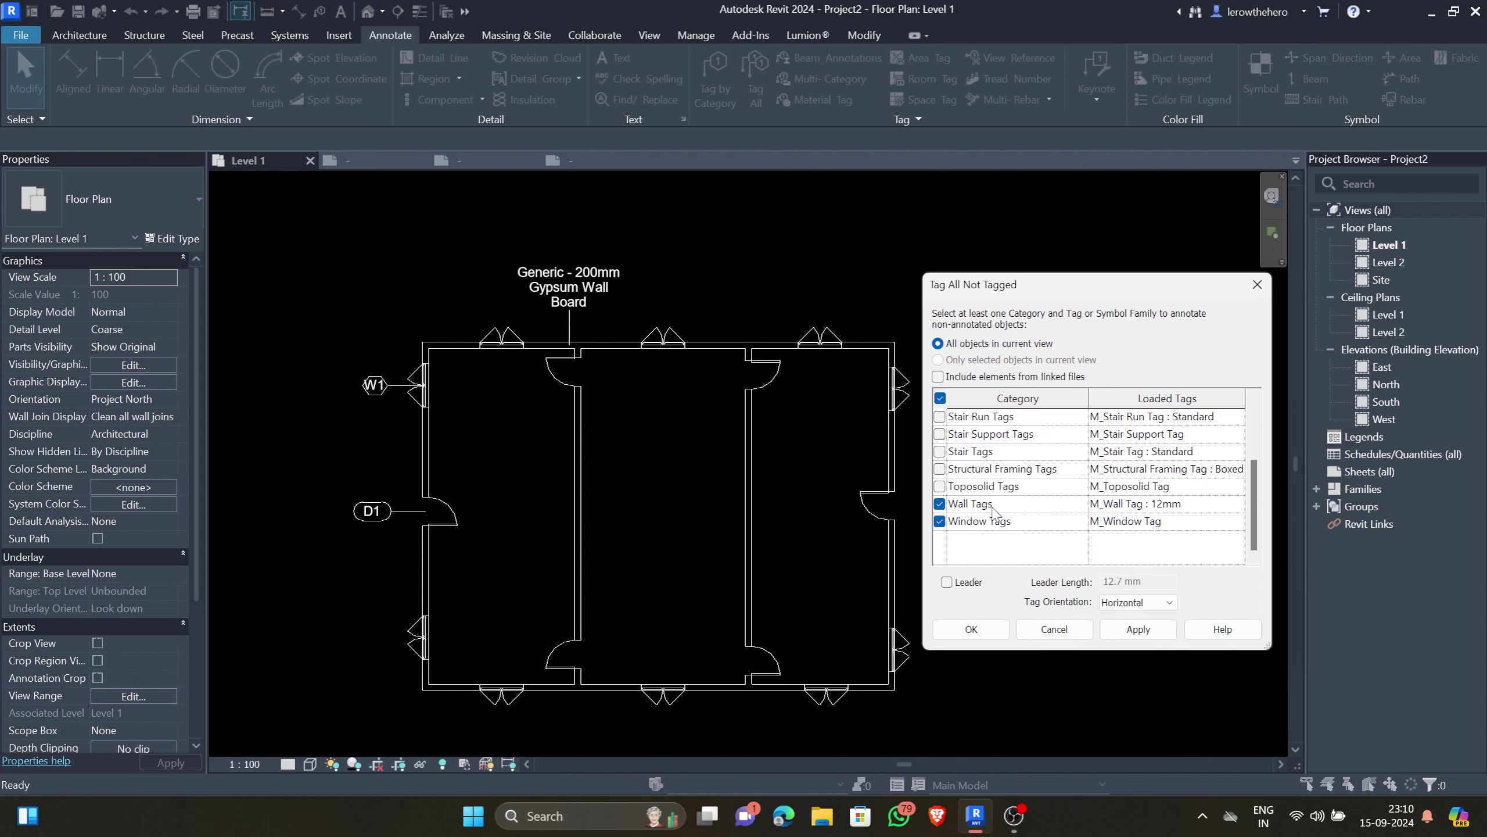
pyautogui.scroll(2, 985, 518)
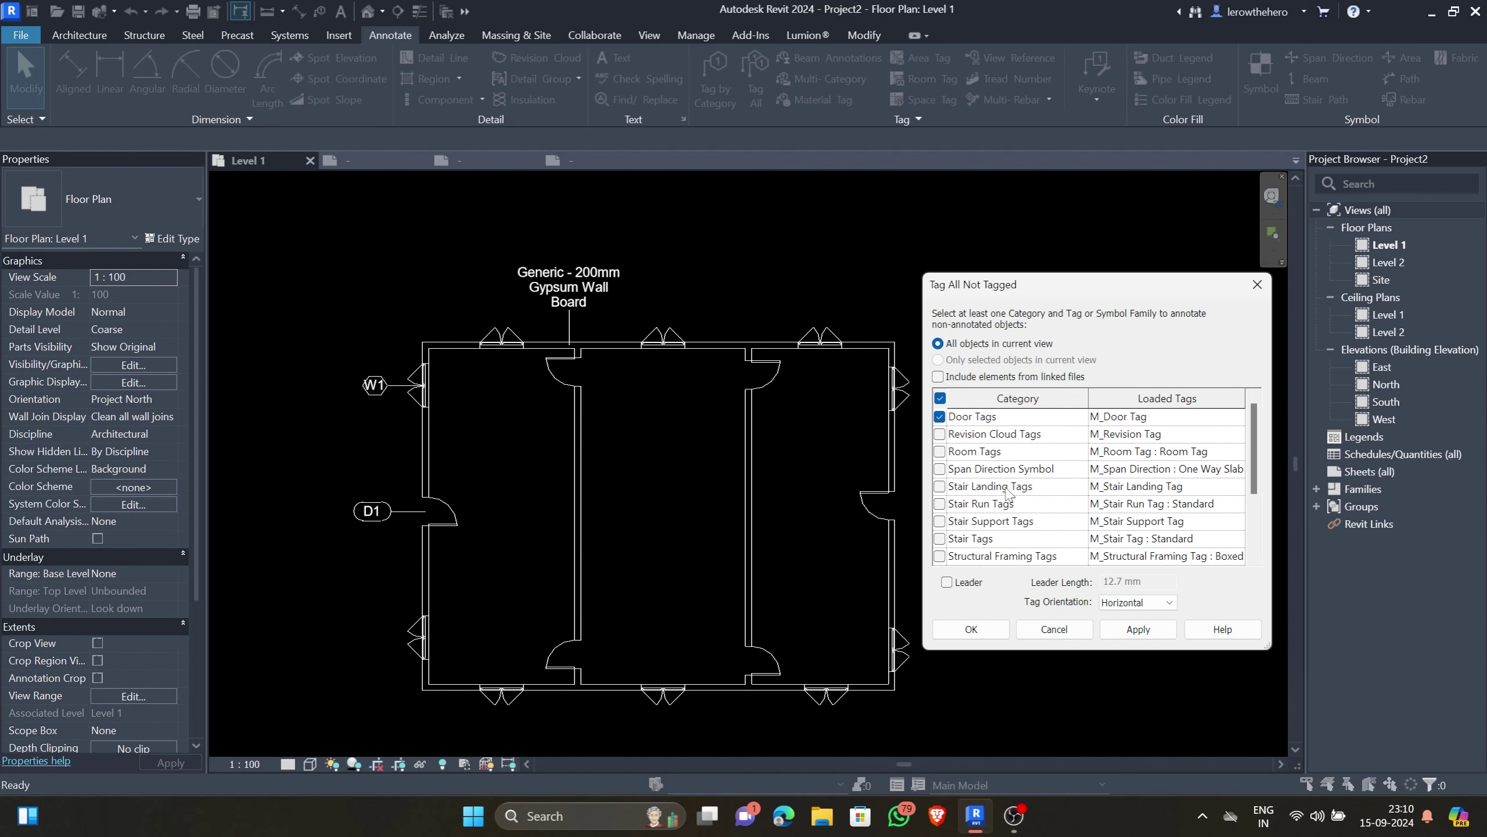
pyautogui.scroll(-2, 1007, 494)
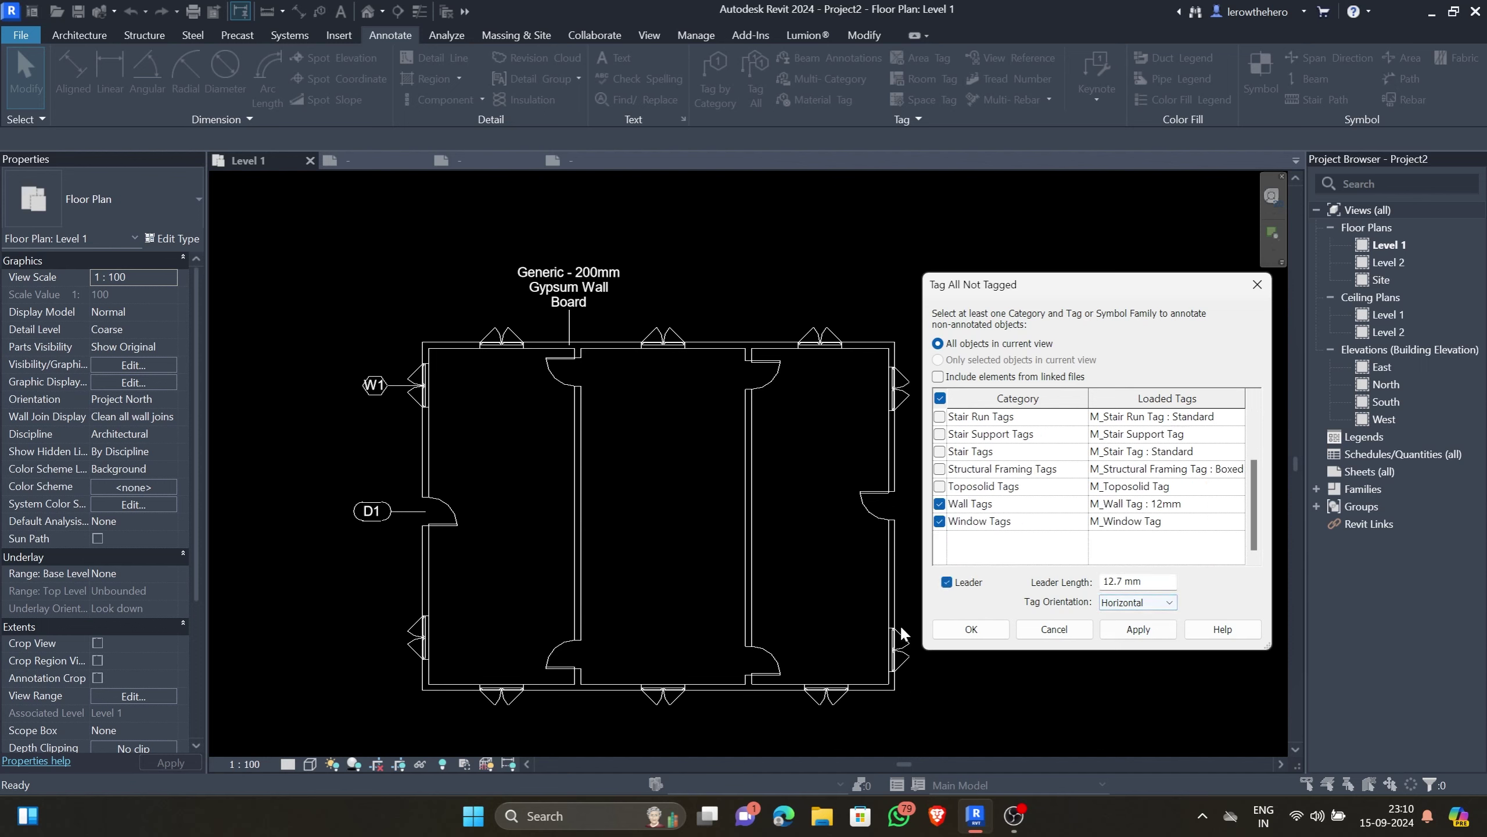
pyautogui.click(1130, 637)
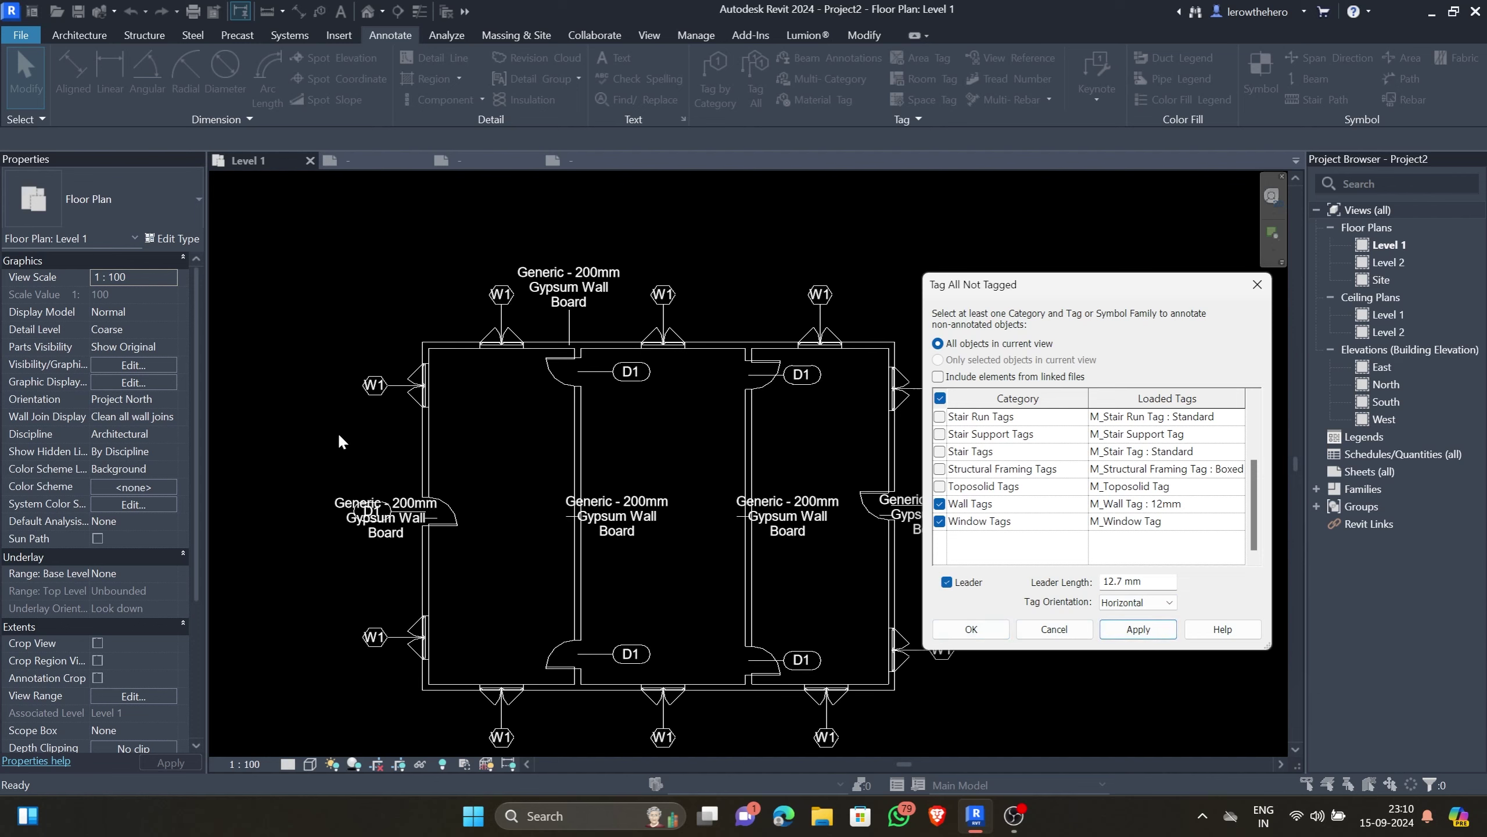
pyautogui.click(971, 629)
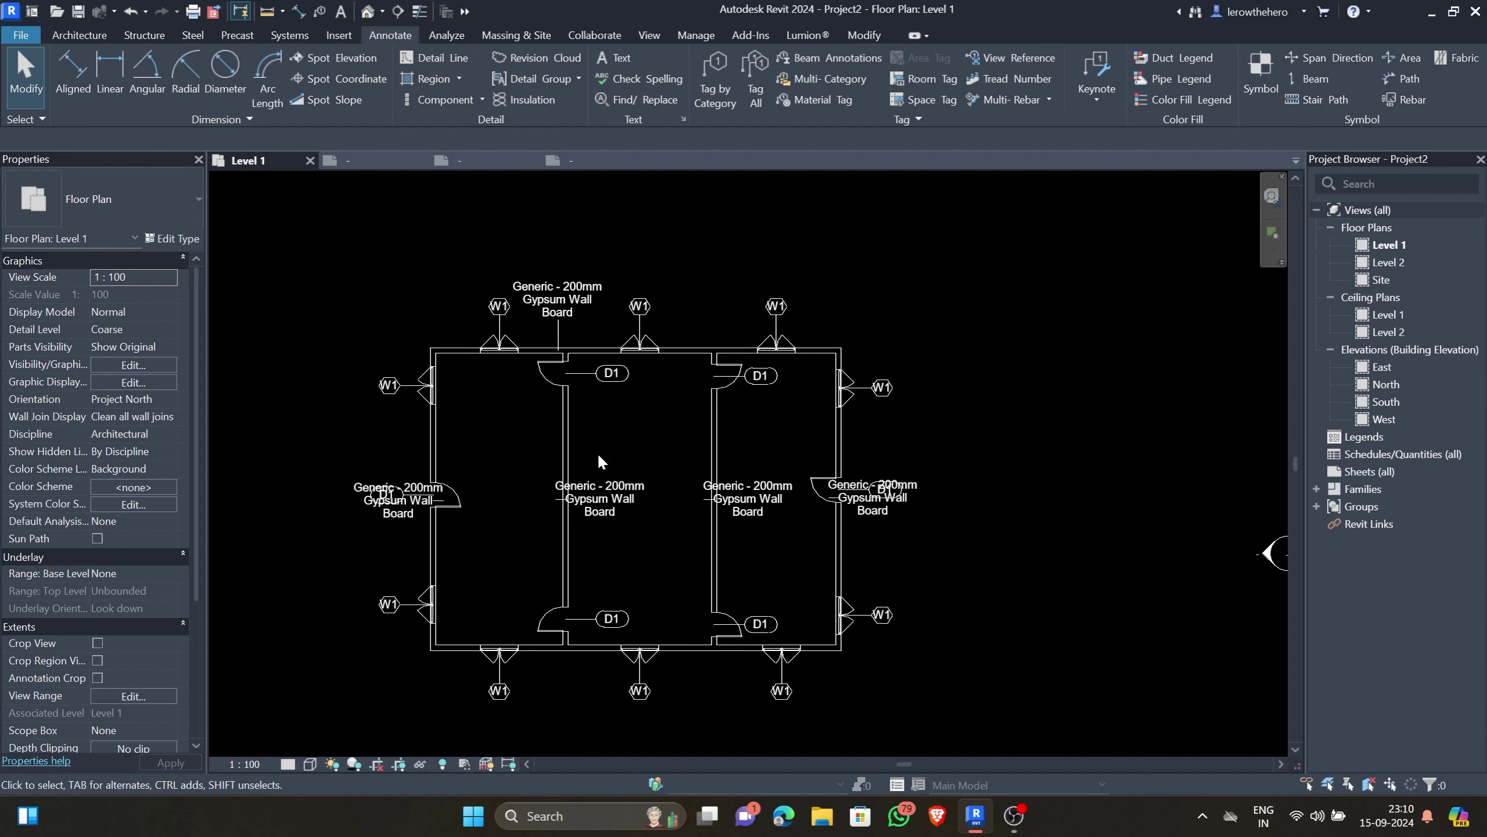
# Pan and zoom to review the fully tagged floor plan
pyautogui.moveTo(710, 469)
pyautogui.mouseDown(button='middle')
pyautogui.moveTo(672, 448)
pyautogui.moveTo(703, 438)
pyautogui.mouseUp(button='middle')
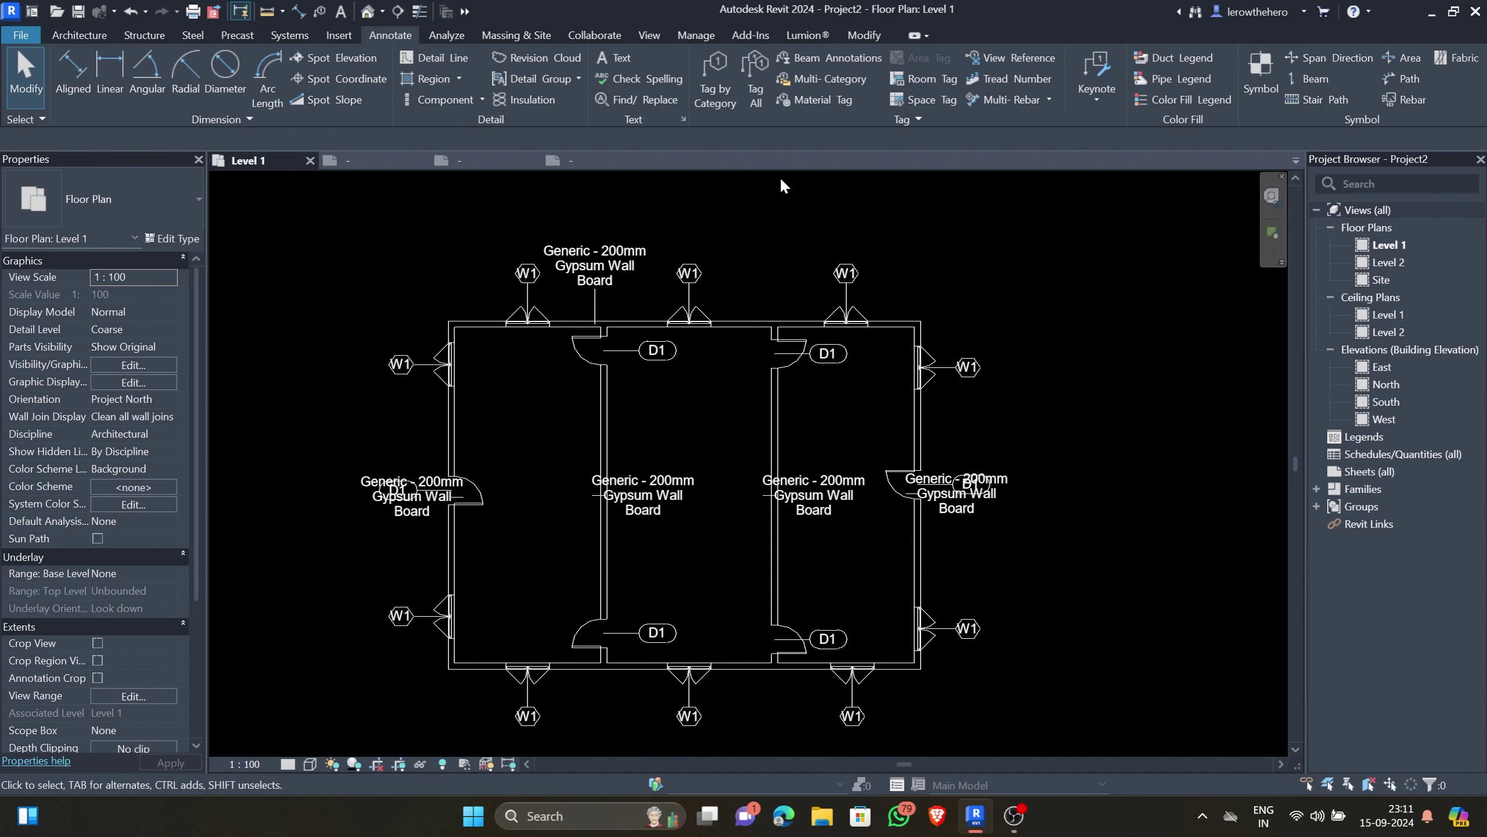
pyautogui.moveTo(854, 208); pyautogui.dragTo(829, 201, button='middle')
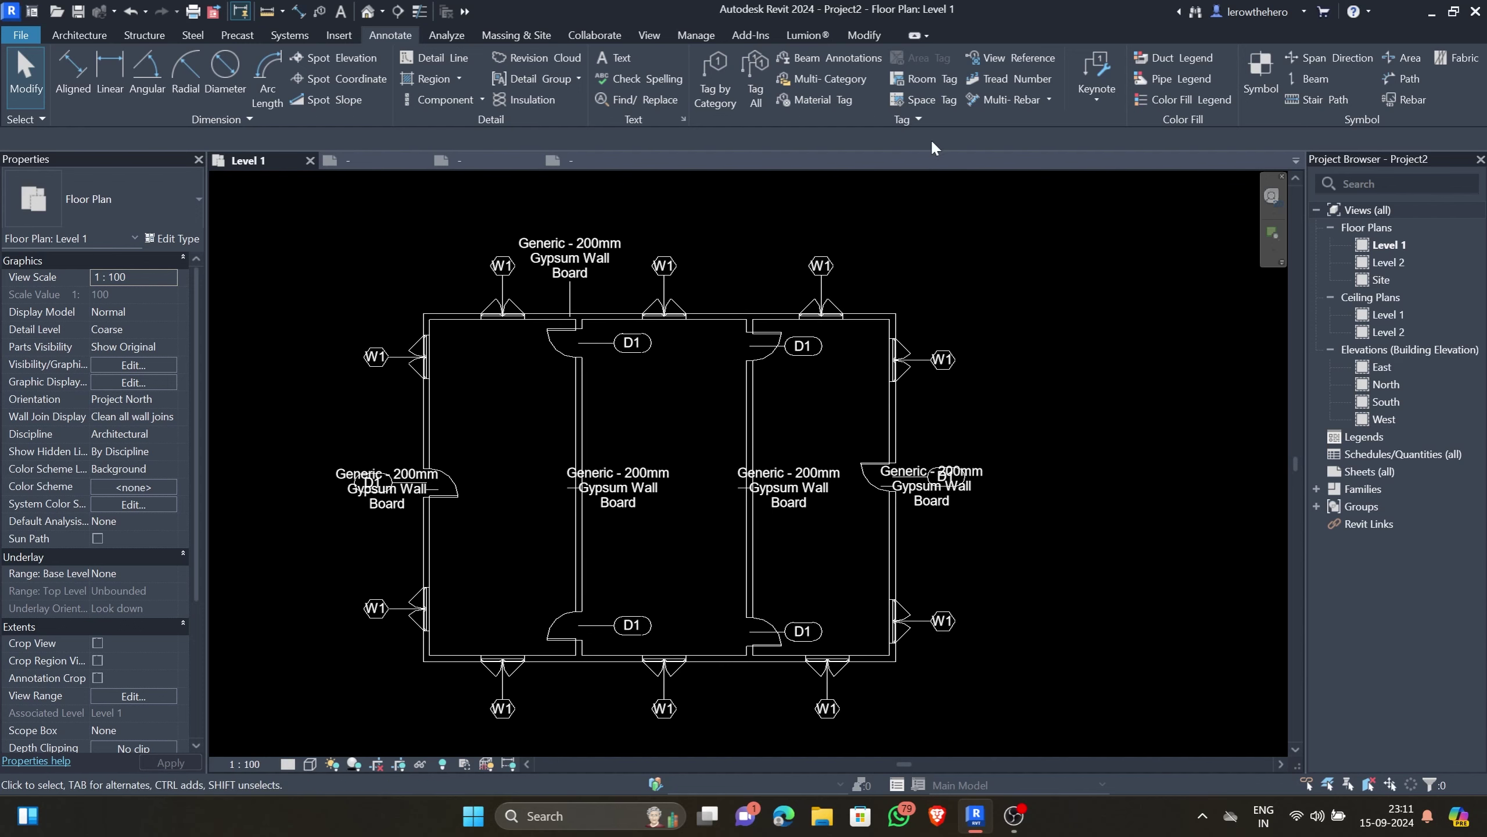
pyautogui.scroll(1, 1053, 342)
pyautogui.moveTo(1053, 342); pyautogui.dragTo(816, 342, button='middle')
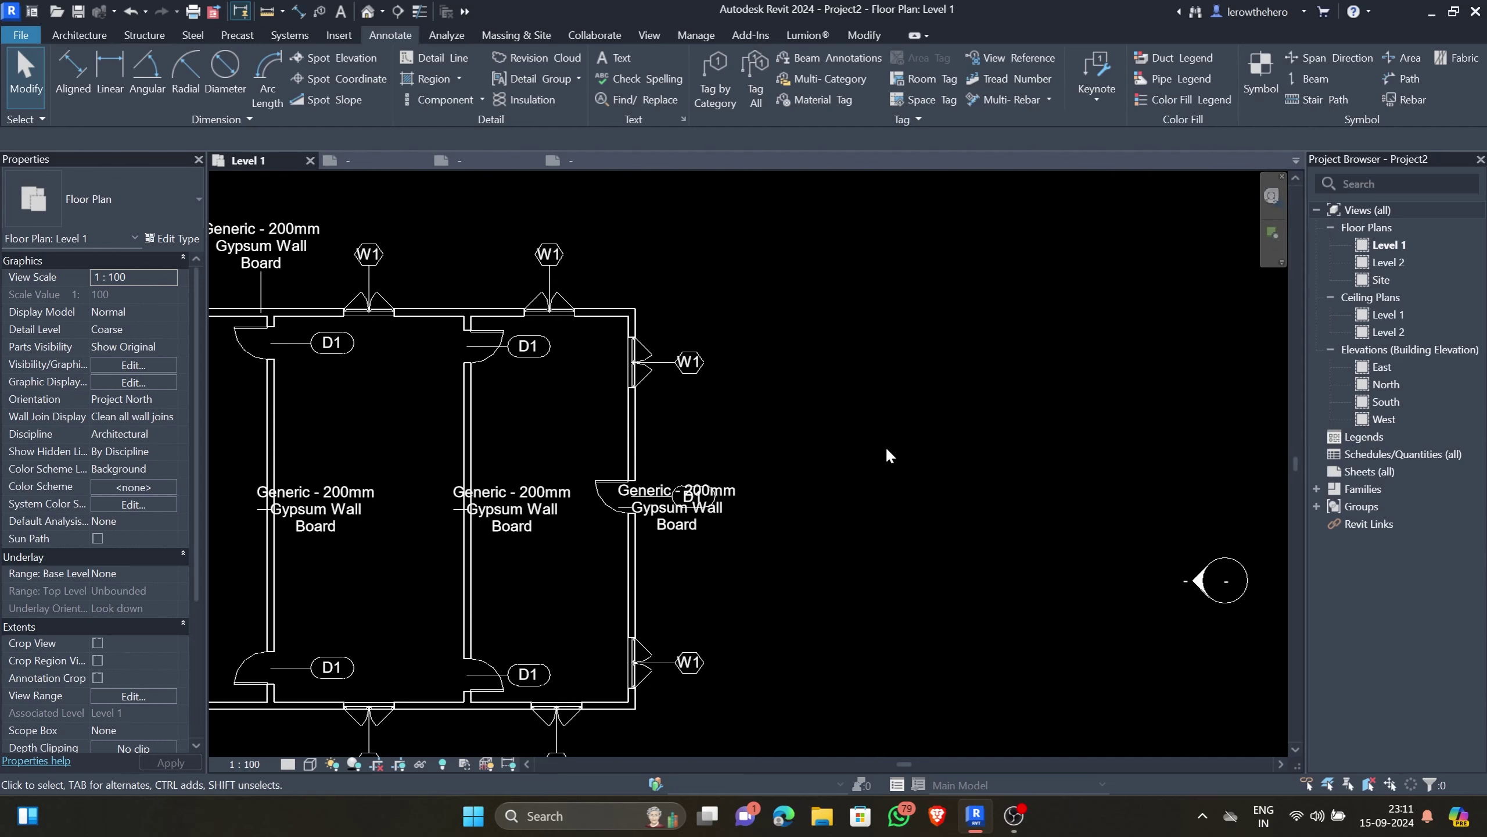
pyautogui.moveTo(890, 456); pyautogui.dragTo(851, 471, button='middle')
# Sketch a two-run stair with 12 risers in the first run and the rest in the second
pyautogui.press('s')
pyautogui.press('t')
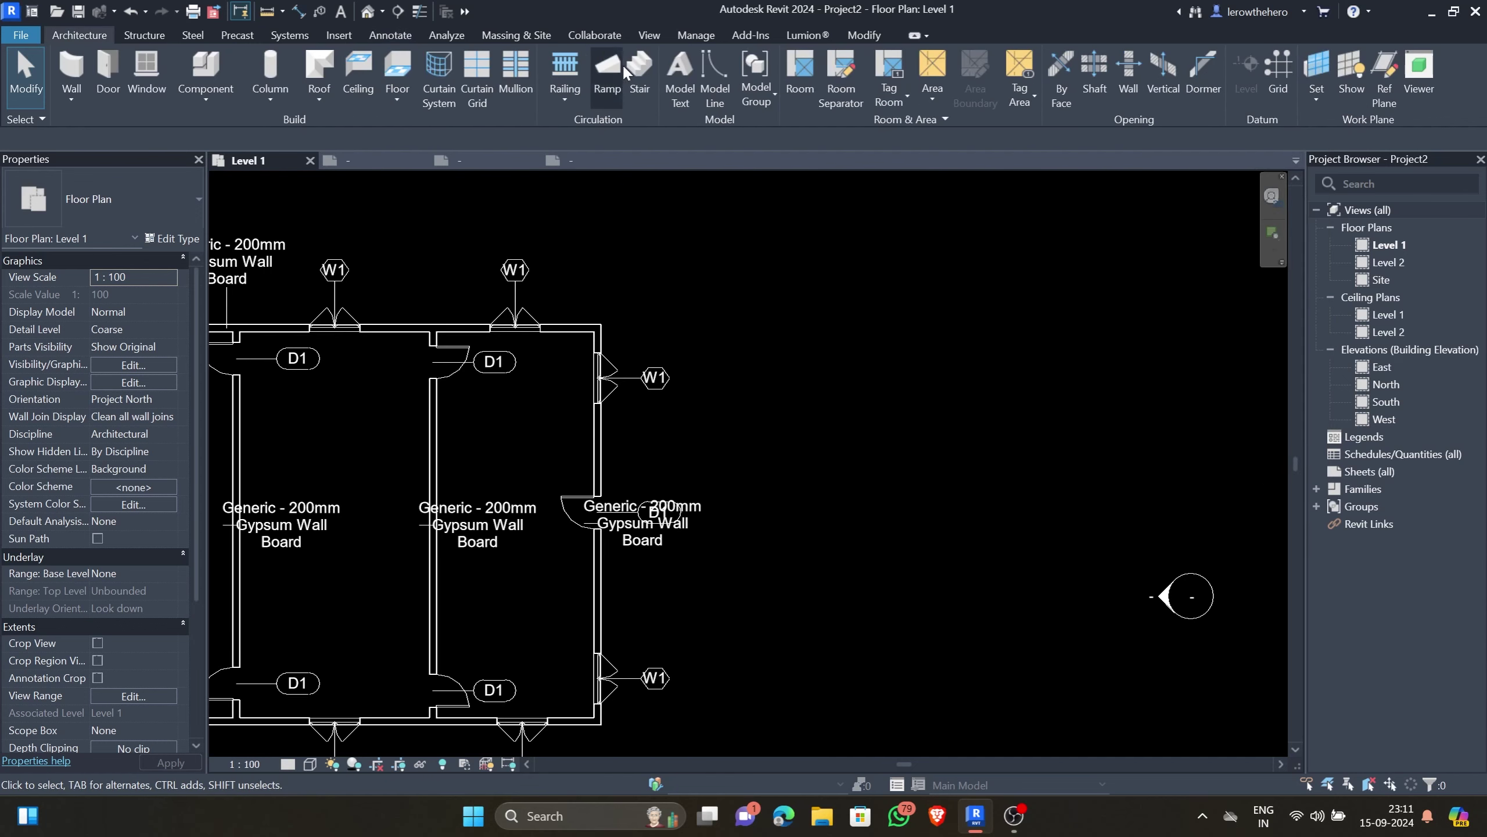
pyautogui.click(972, 324)
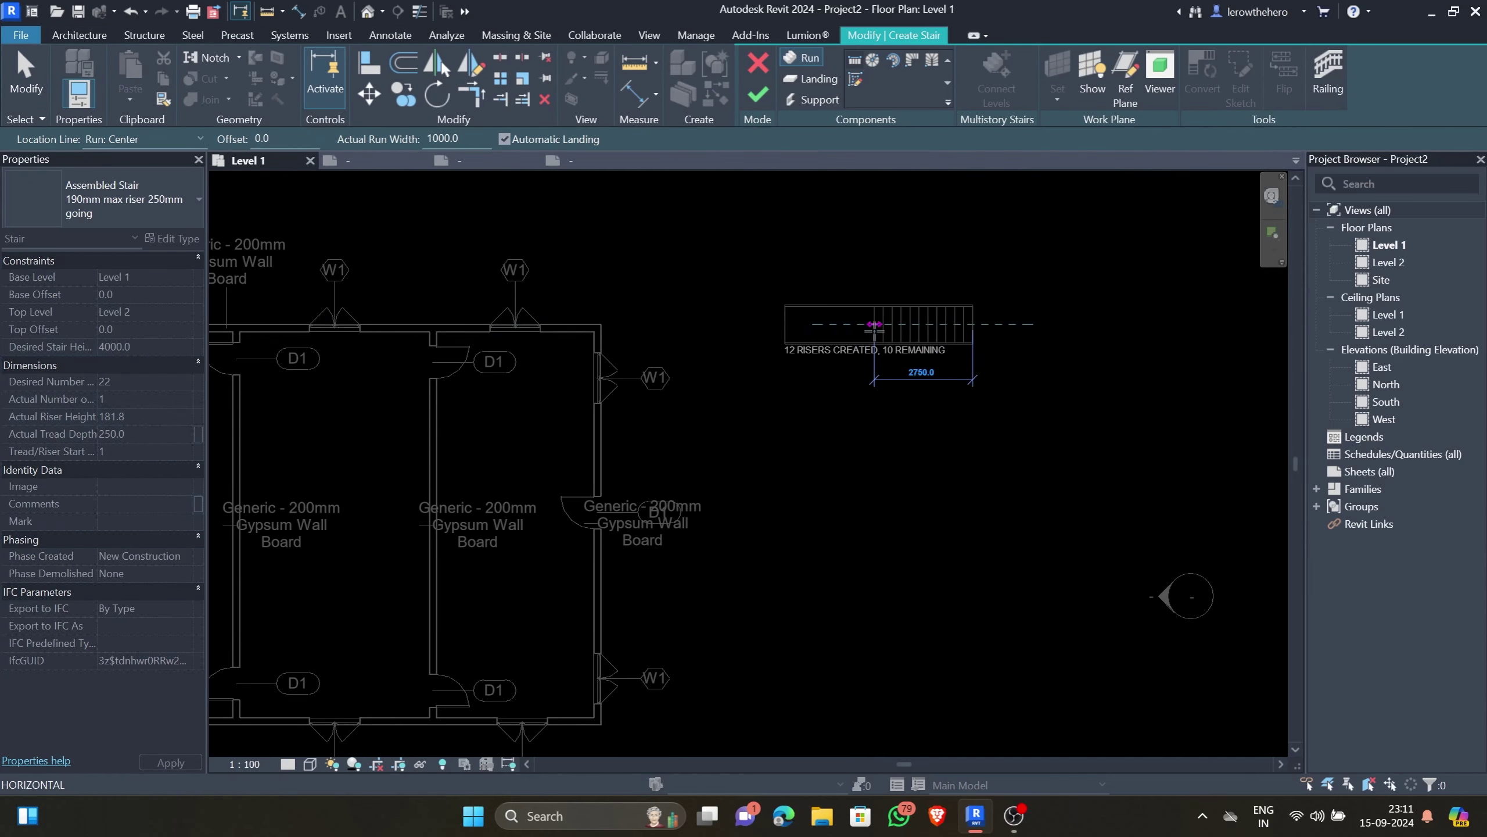
pyautogui.click(874, 324)
pyautogui.click(874, 376)
pyautogui.click(955, 376)
pyautogui.click(757, 93)
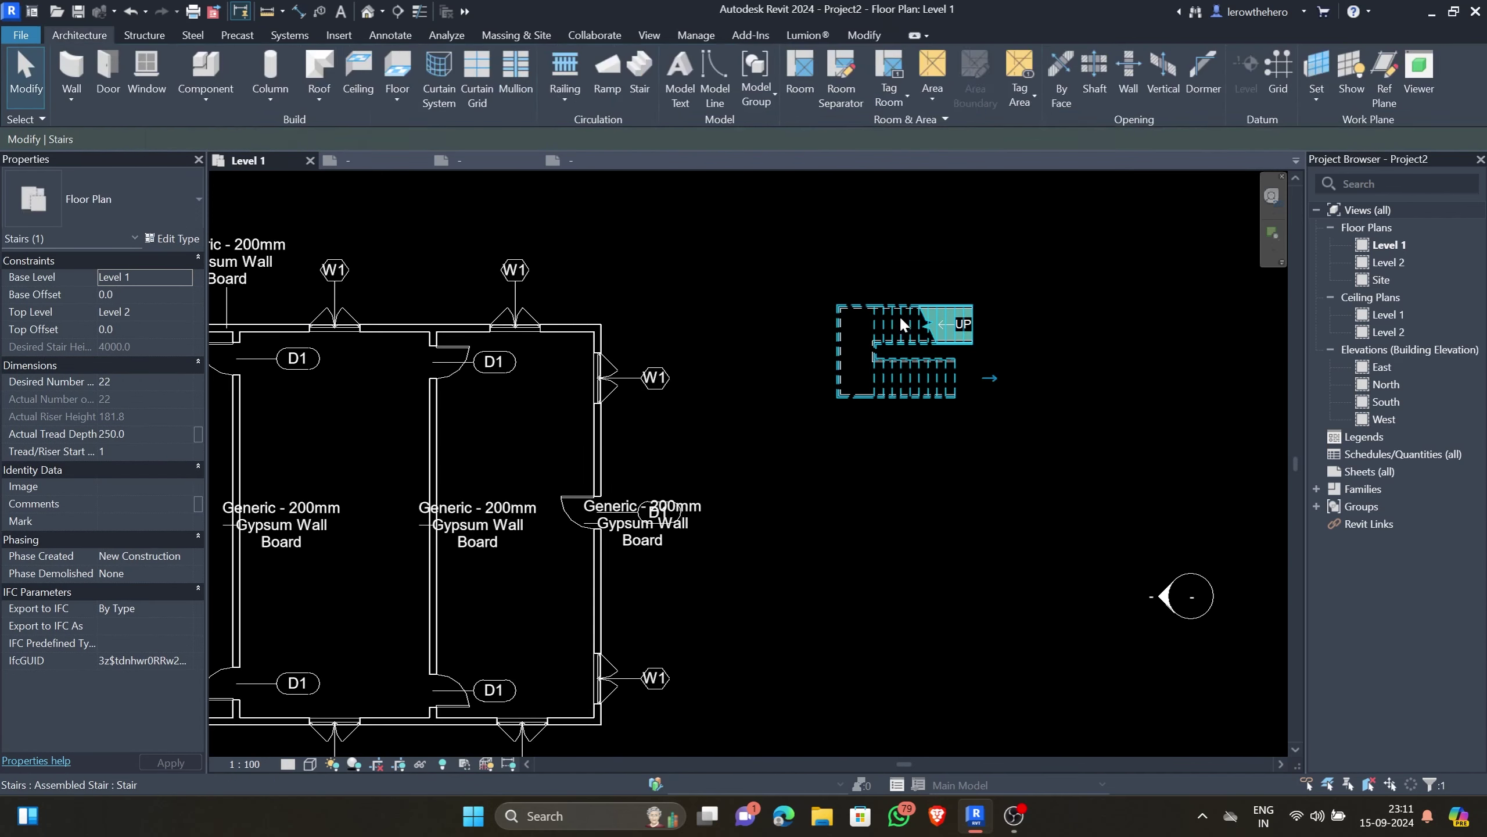
pyautogui.click(199, 199)
# Cut a section line across the stair and open the Section 1 view
pyautogui.press('Escape')
pyautogui.press('Escape')
pyautogui.scroll(3, 955, 287)
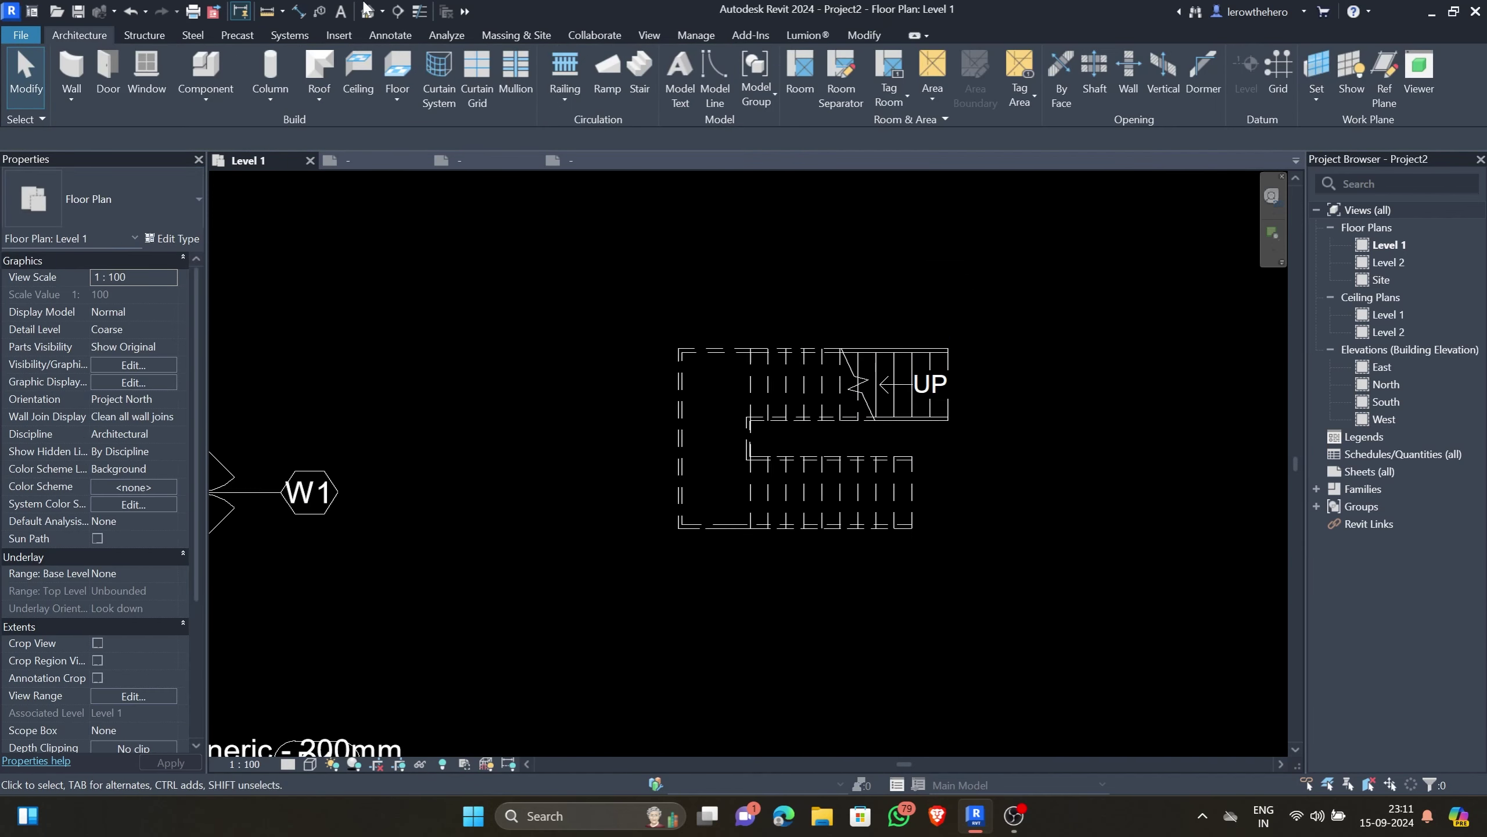
pyautogui.click(398, 11)
pyautogui.click(1038, 384)
pyautogui.click(588, 384)
pyautogui.press('Escape')
pyautogui.doubleClick(1081, 387)
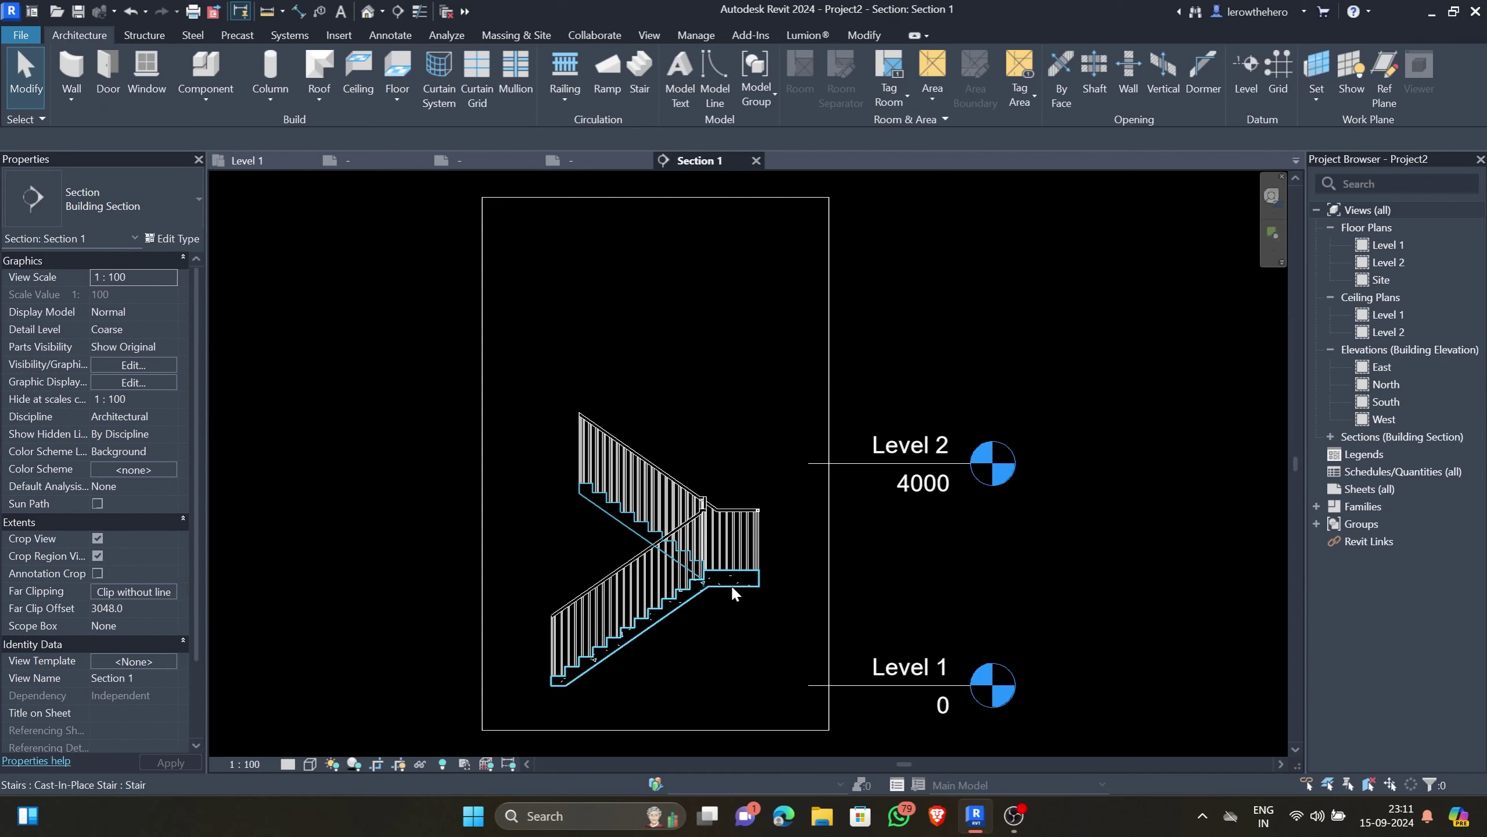
# Add tread numbers: risers 1–12 on the lower flight and 13–22 on the upper
pyautogui.click(390, 34)
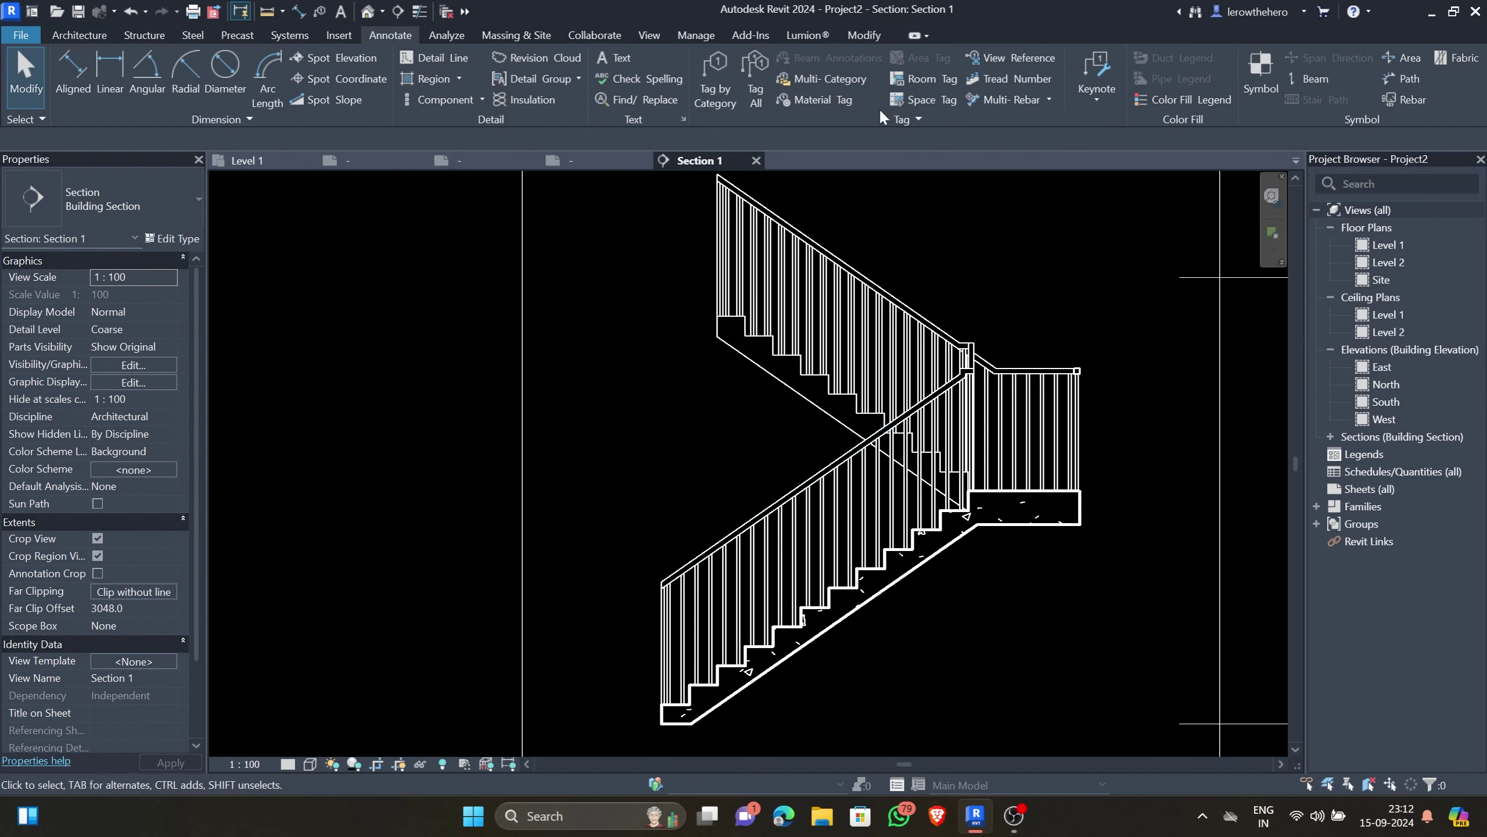
pyautogui.click(998, 85)
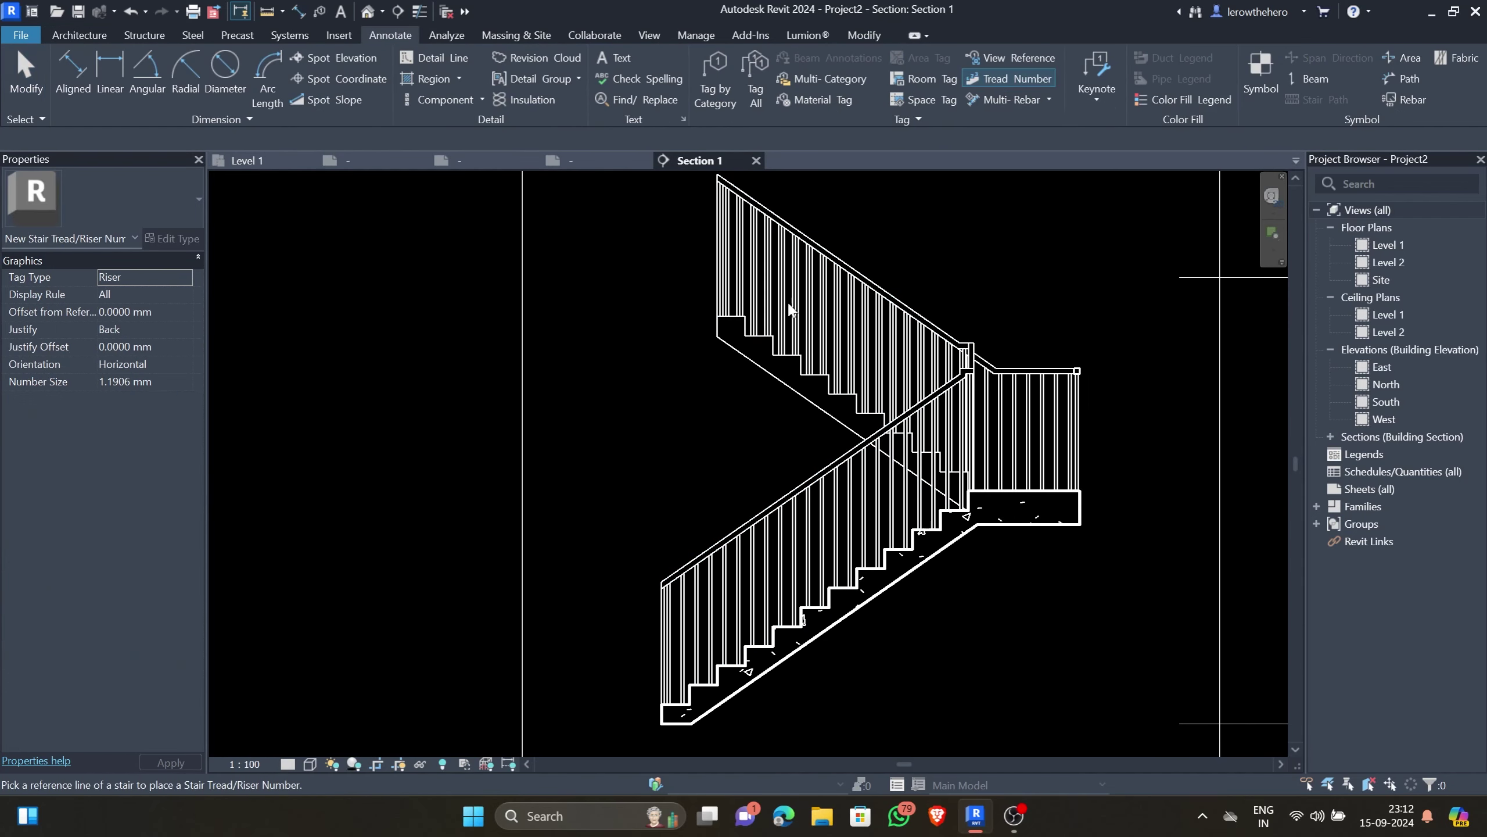
pyautogui.click(829, 628)
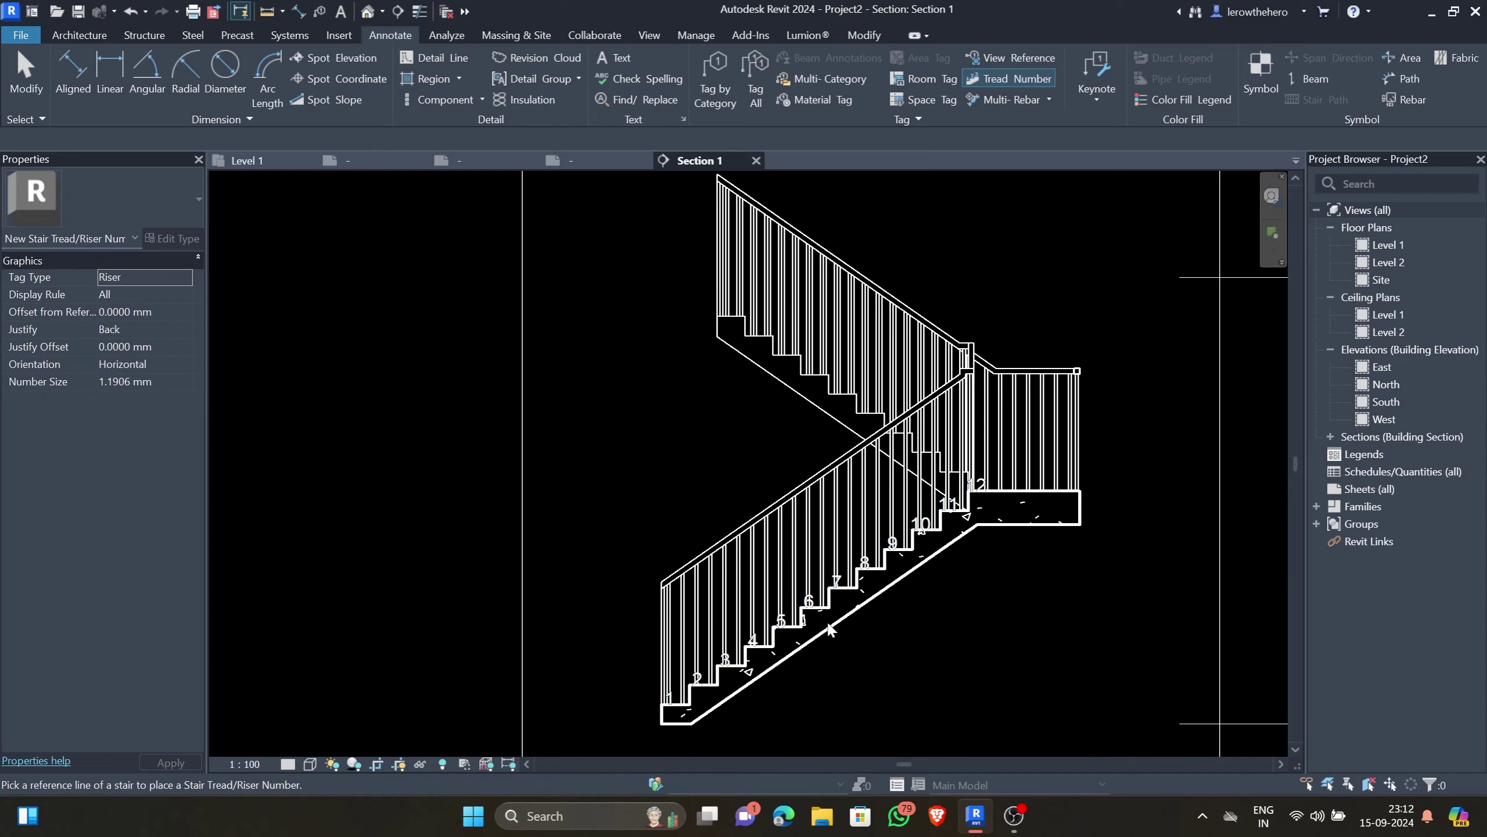
pyautogui.click(802, 419)
pyautogui.scroll(3, 738, 305)
pyautogui.scroll(-3, 629, 261)
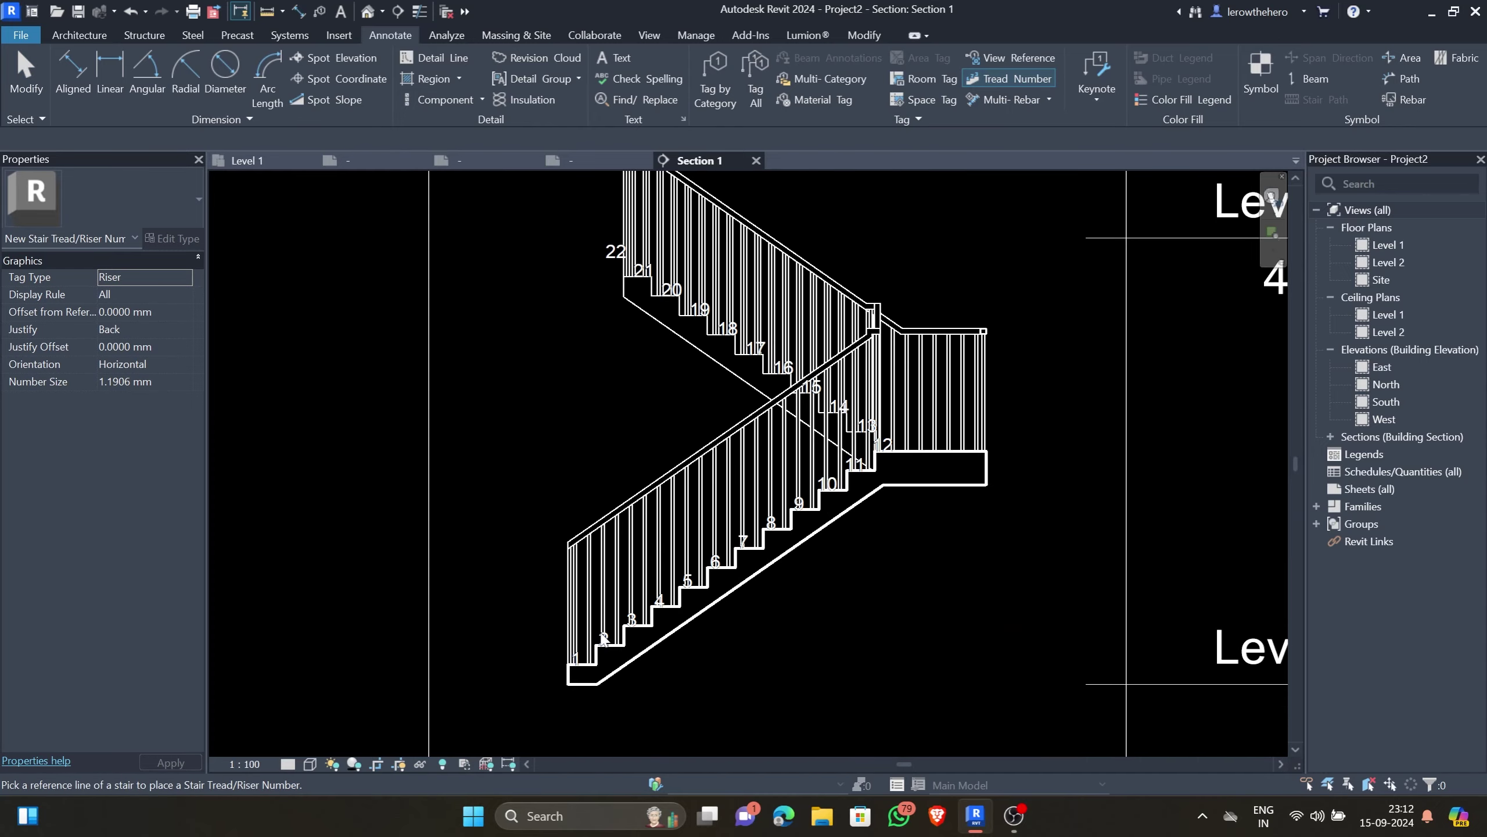
pyautogui.scroll(4, 597, 650)
pyautogui.press('Escape')
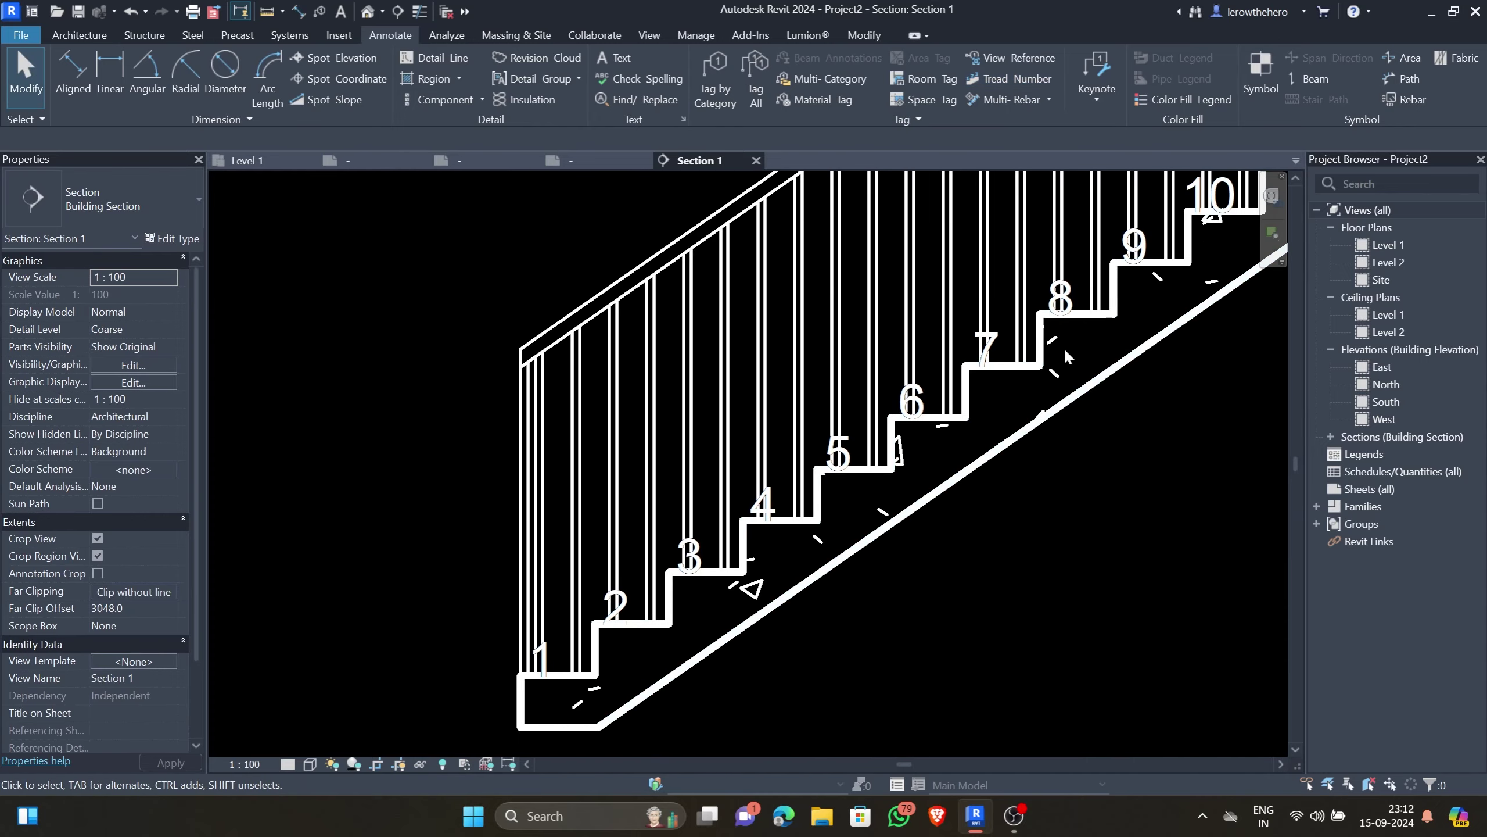
# Check the upper flight's riser numbers, then go back to the Level 1 plan
pyautogui.scroll(-3, 1041, 429)
pyautogui.scroll(3, 1002, 305)
pyautogui.moveTo(1002, 304); pyautogui.dragTo(1224, 709, button='middle')
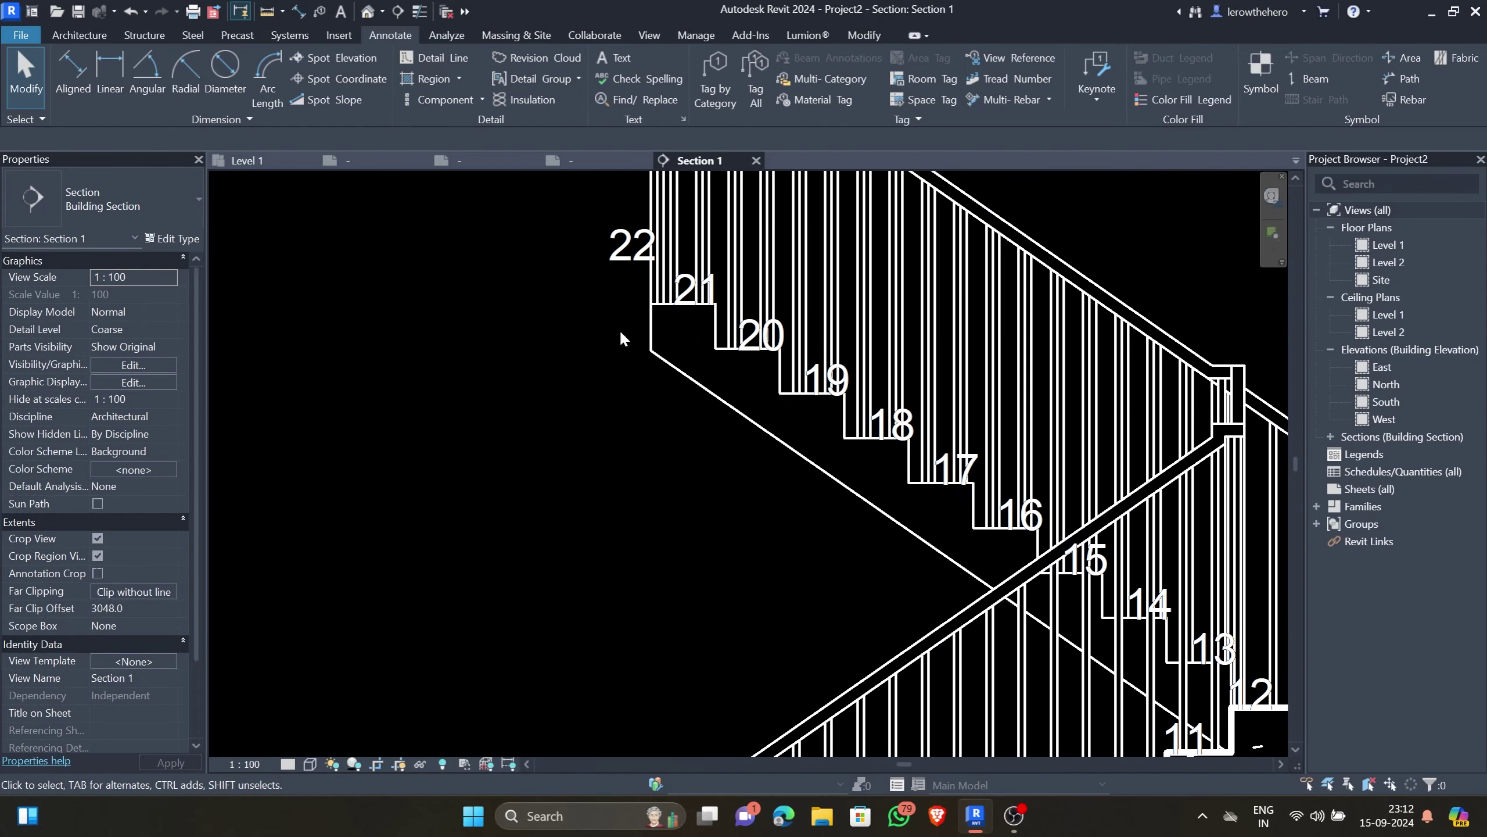
pyautogui.scroll(-2, 624, 363)
pyautogui.hotkey('ctrl', 'Tab')
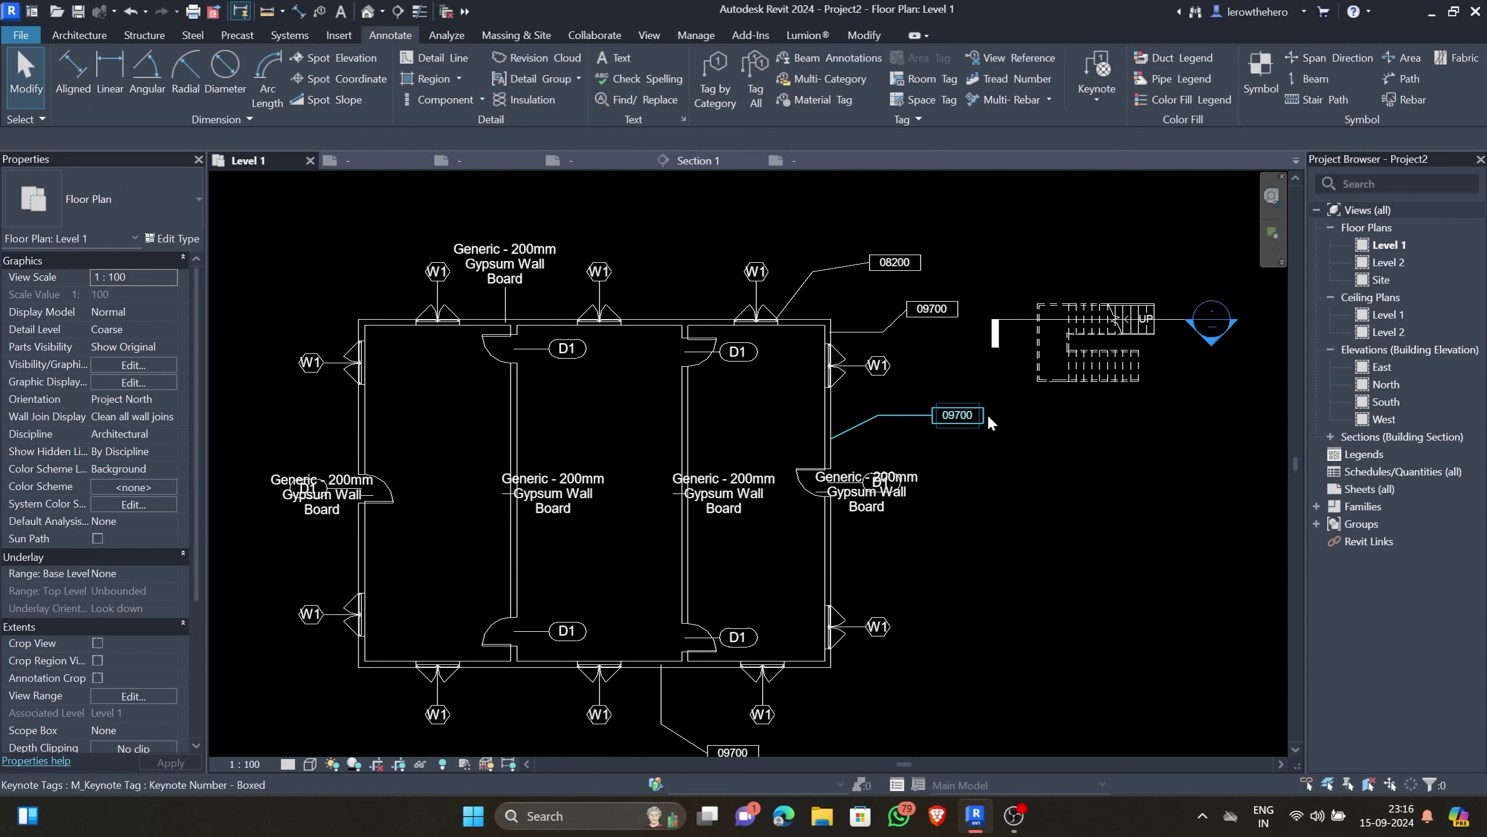
# Pan and zoom the Level 1 plan to review the 08200 and 09700 keynote tags
pyautogui.moveTo(1183, 498); pyautogui.dragTo(1114, 485, button='middle')
pyautogui.scroll(-1, 1099, 474)
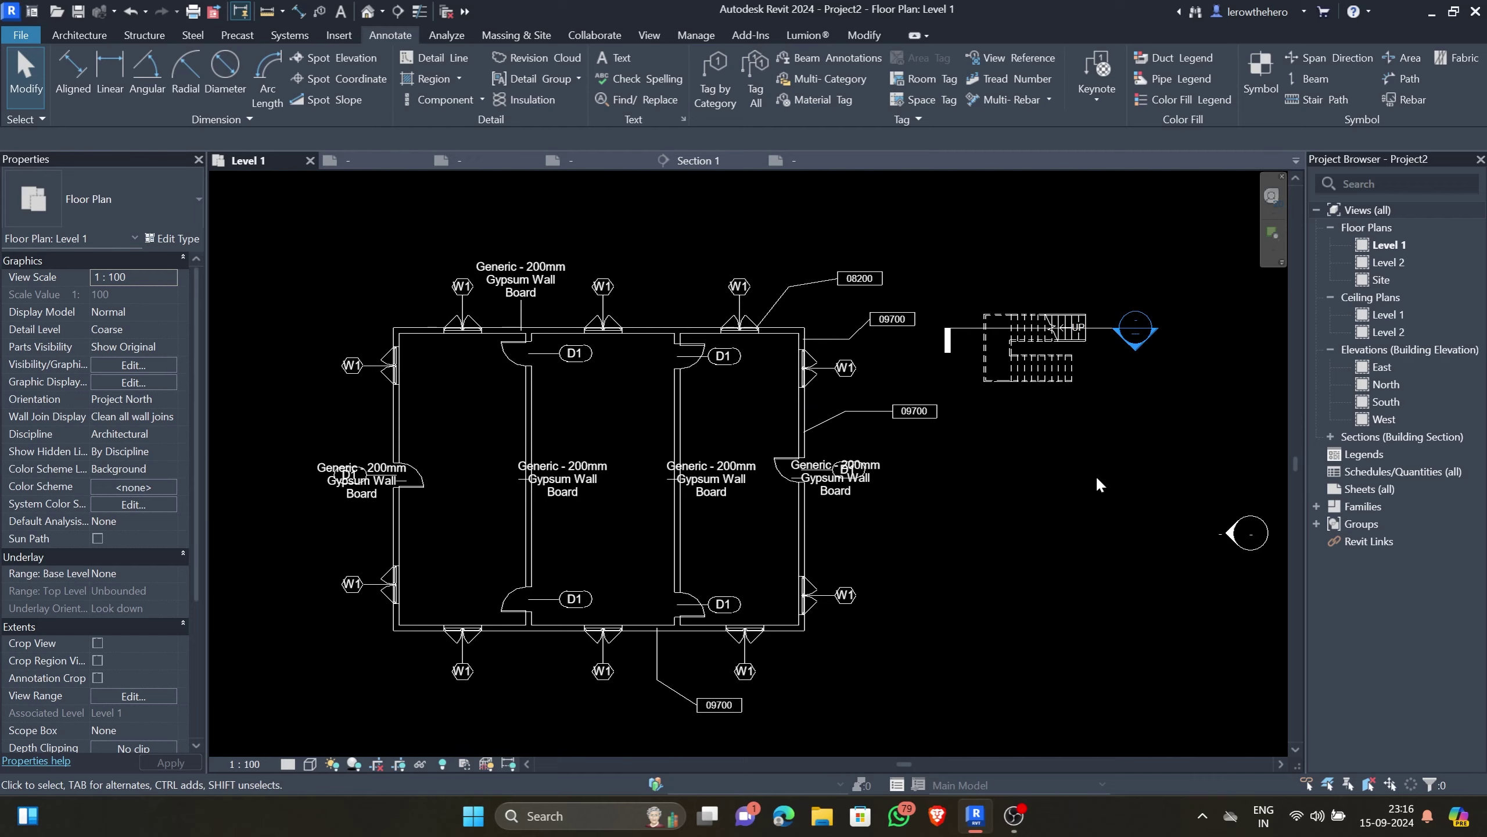